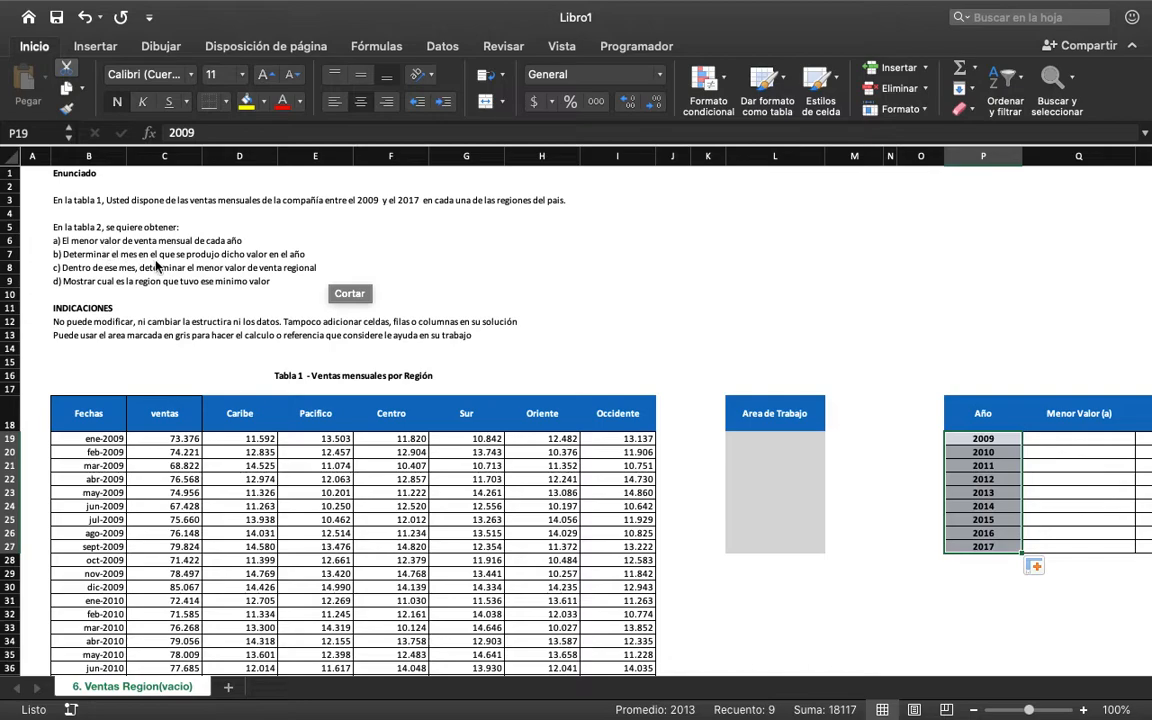
Shade the 2009 monthly sales totals in C19:C30 with a light orange fill.
scroll(802, 428, right, 3)
scroll(802, 428, down, 1)
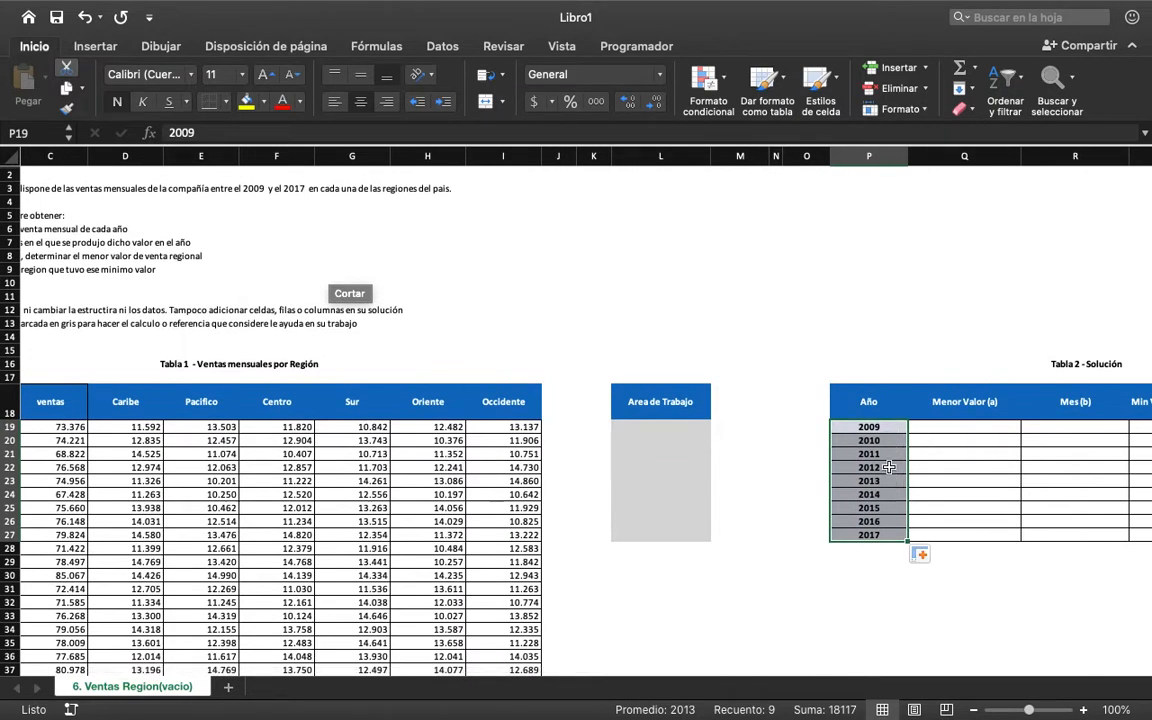
scroll(790, 425, left, 3)
scroll(784, 420, down, 3)
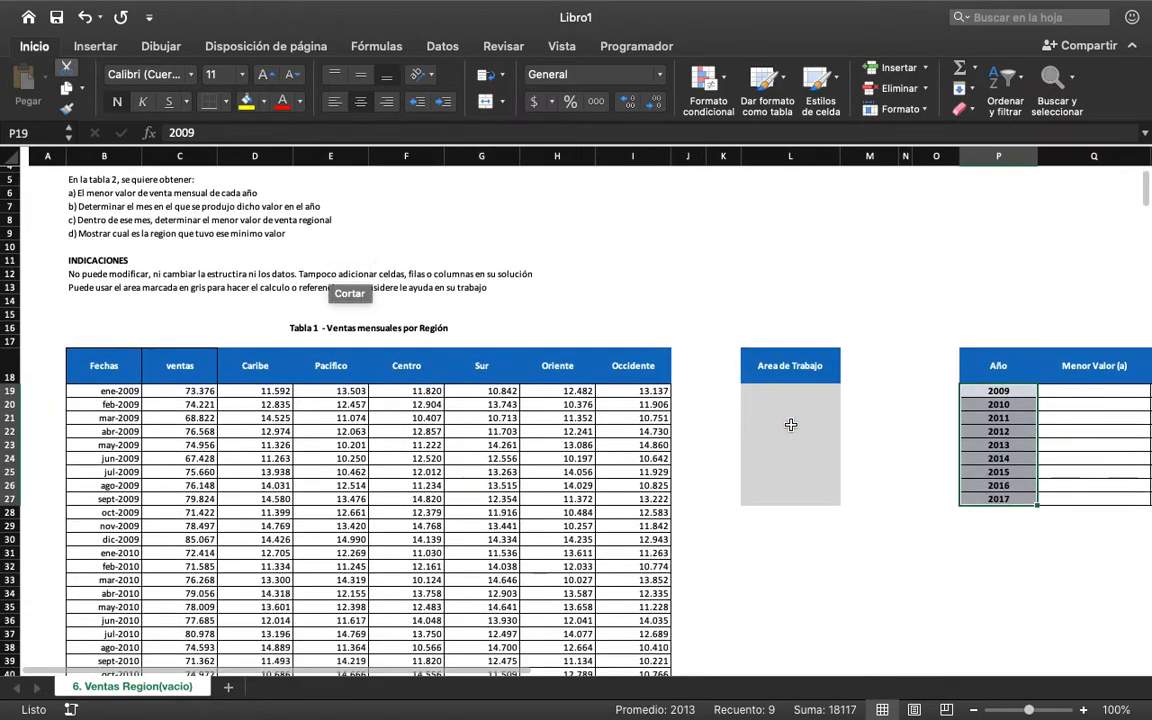
drag(172, 389, 165, 542)
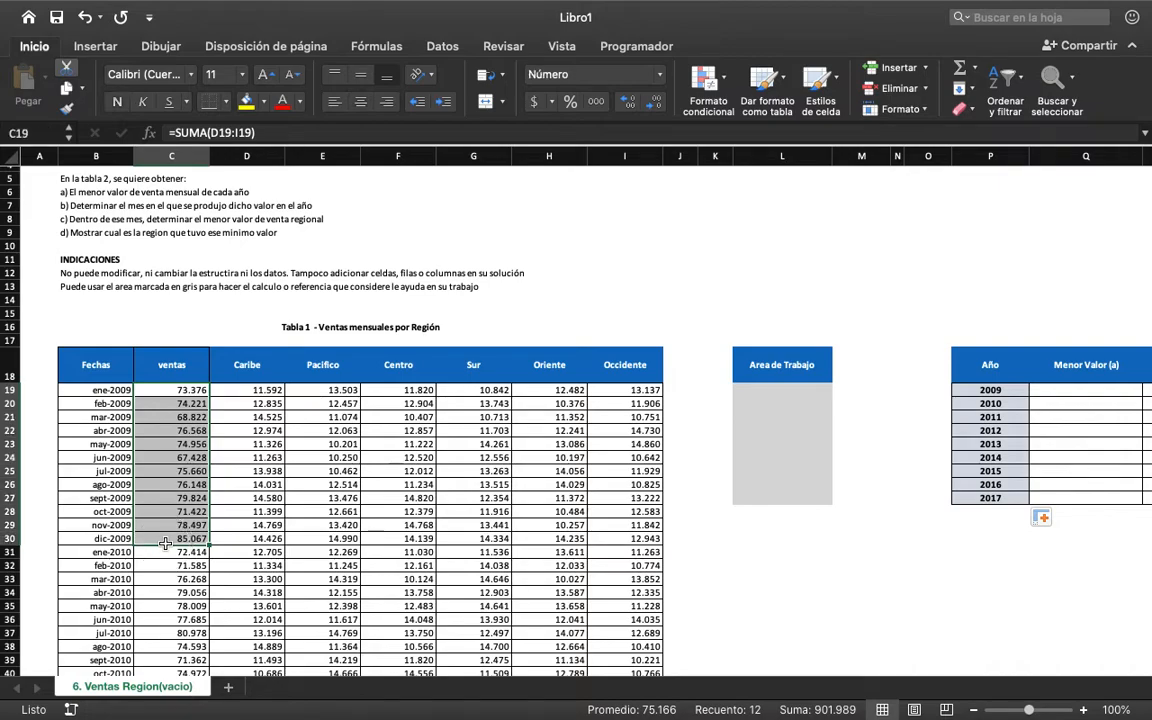
click(262, 103)
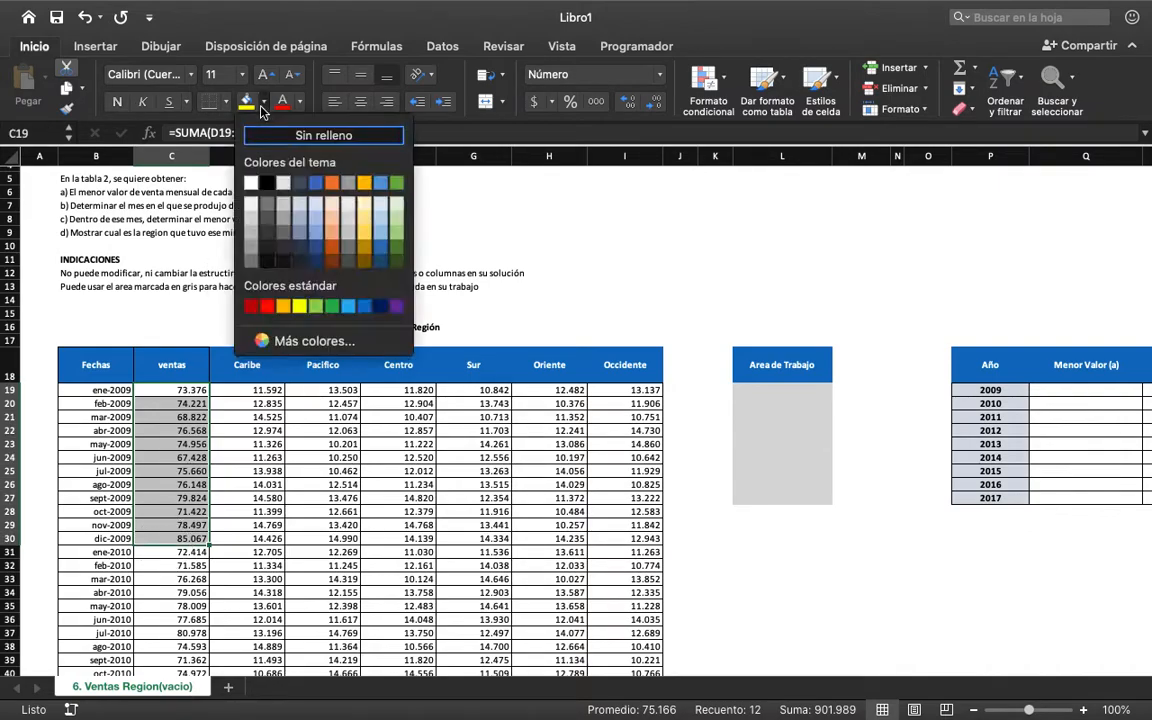
click(331, 220)
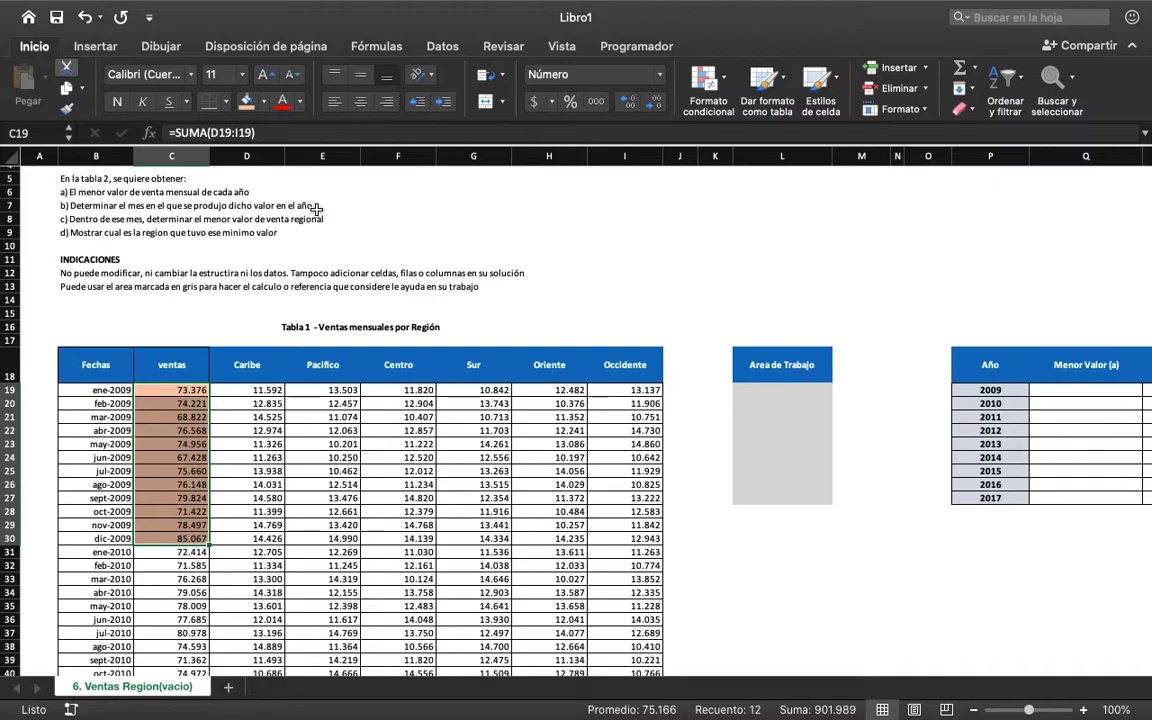
Apply the same light orange fill to the jun-2009 row, from its date through Occidente (B24:I24).
scroll(316, 210, right, 2)
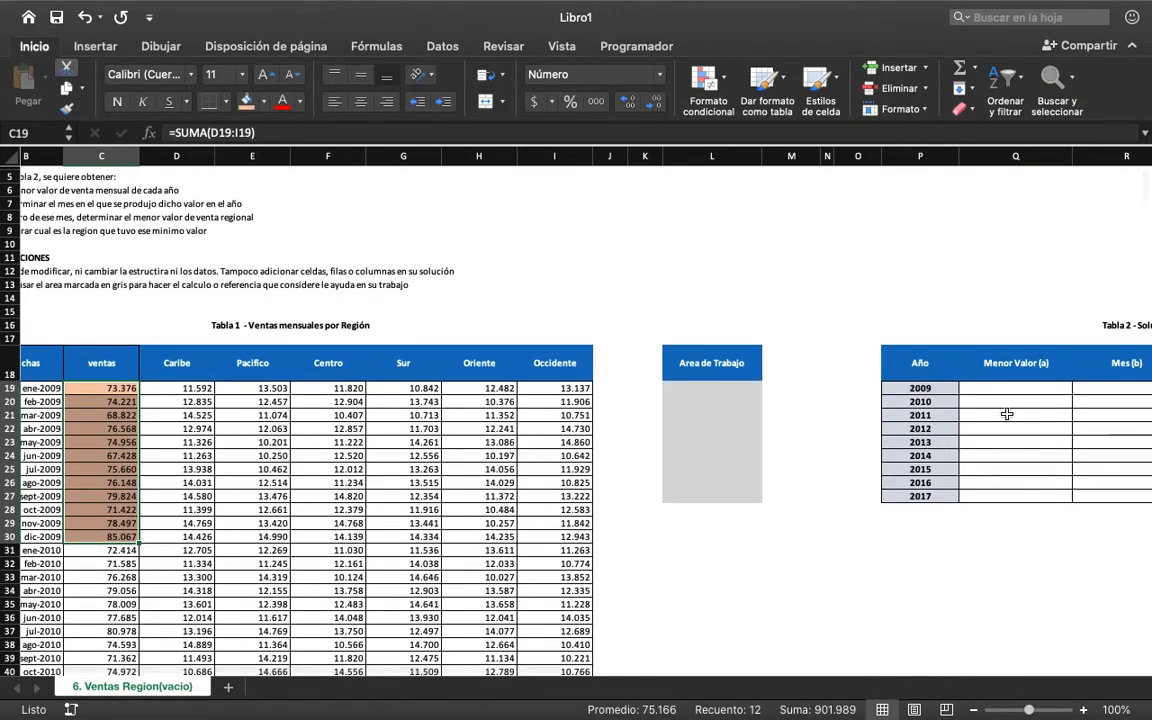
scroll(403, 393, left, 2)
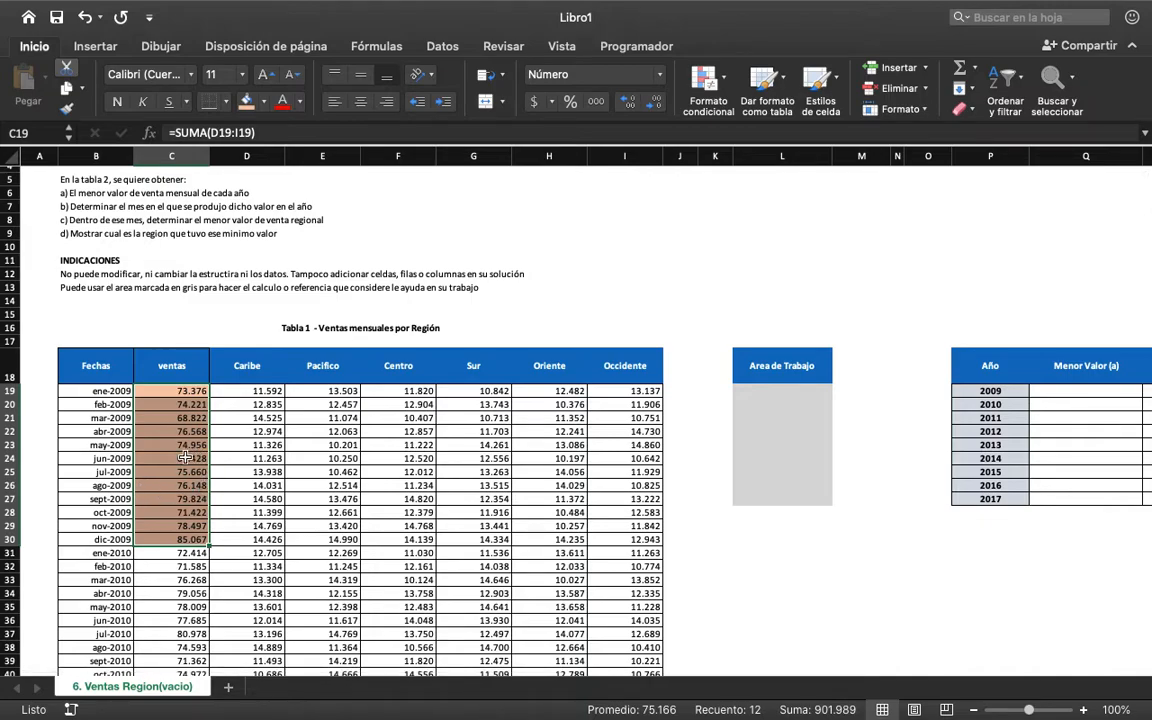
click(101, 458)
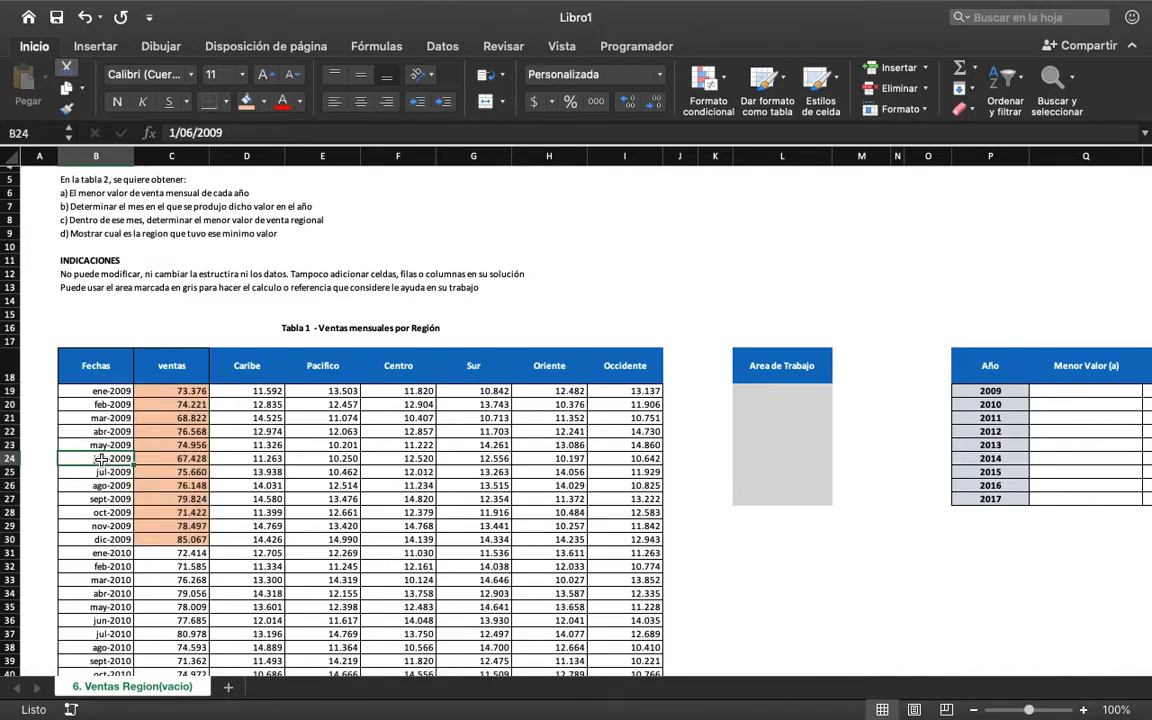
click(246, 103)
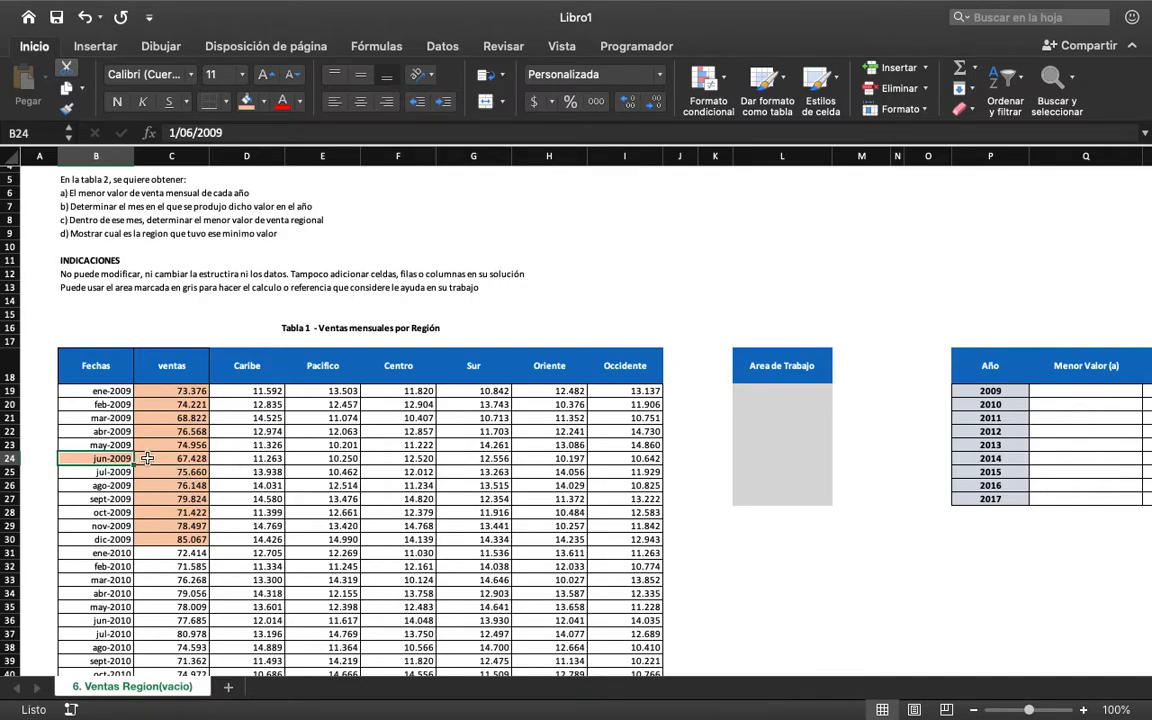
drag(105, 458, 620, 461)
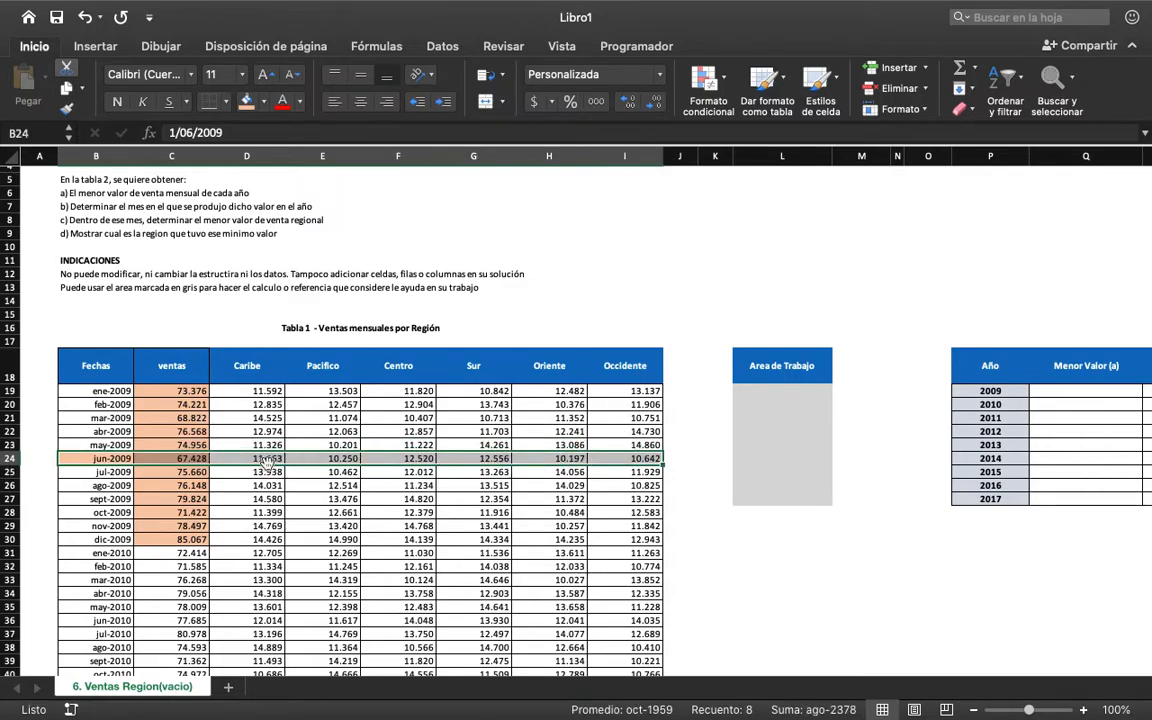
click(248, 102)
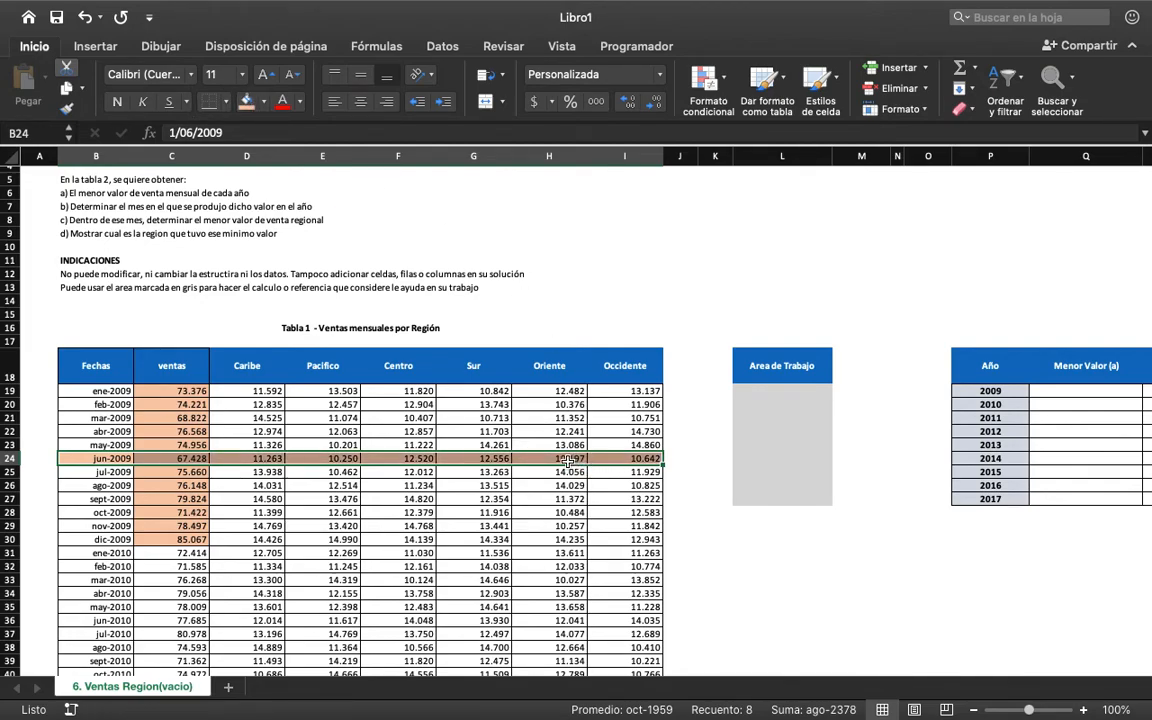
Shade the jun-2009 Oriente value in H24 with a light blue fill.
click(568, 461)
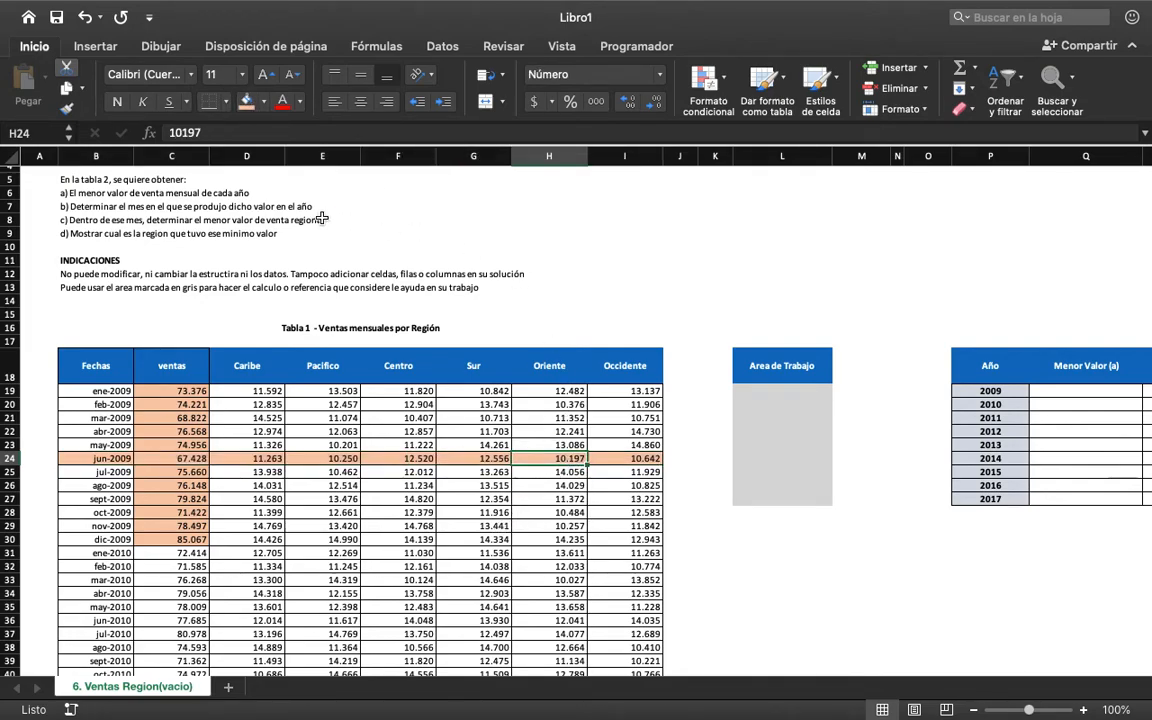
click(263, 102)
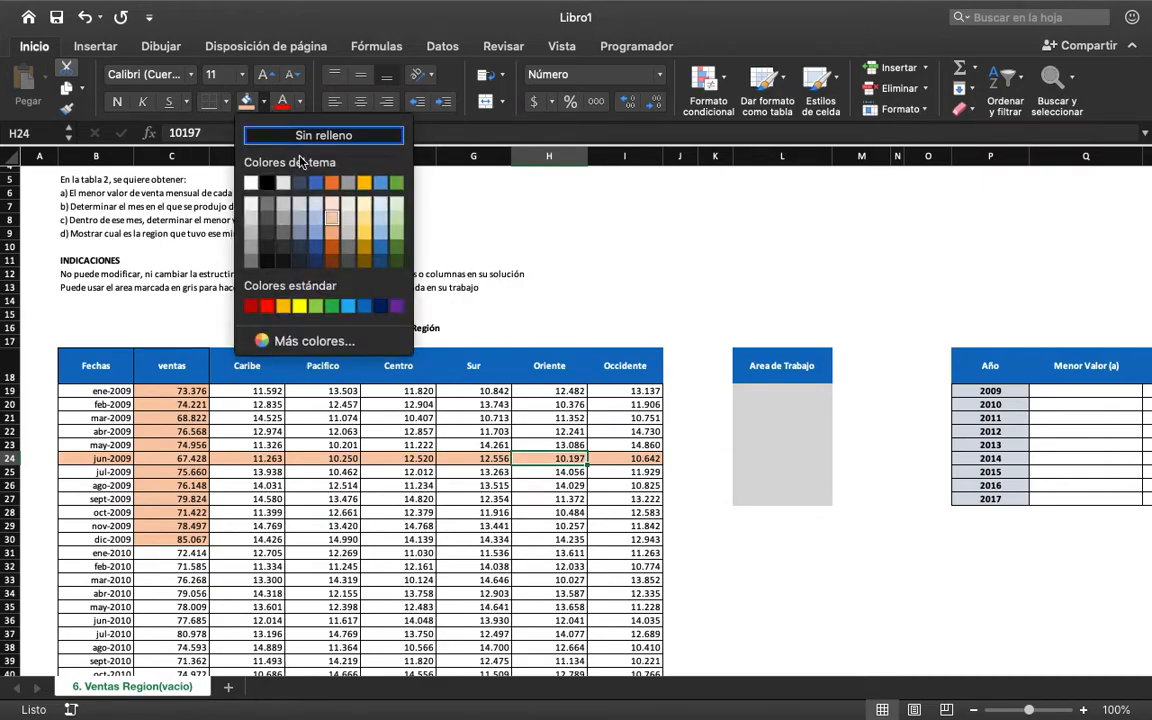
click(380, 210)
Examine the Tabla 2 solution columns against the exercise statement, the shaded 2009 data and the gray work area.
scroll(949, 380, right, 5)
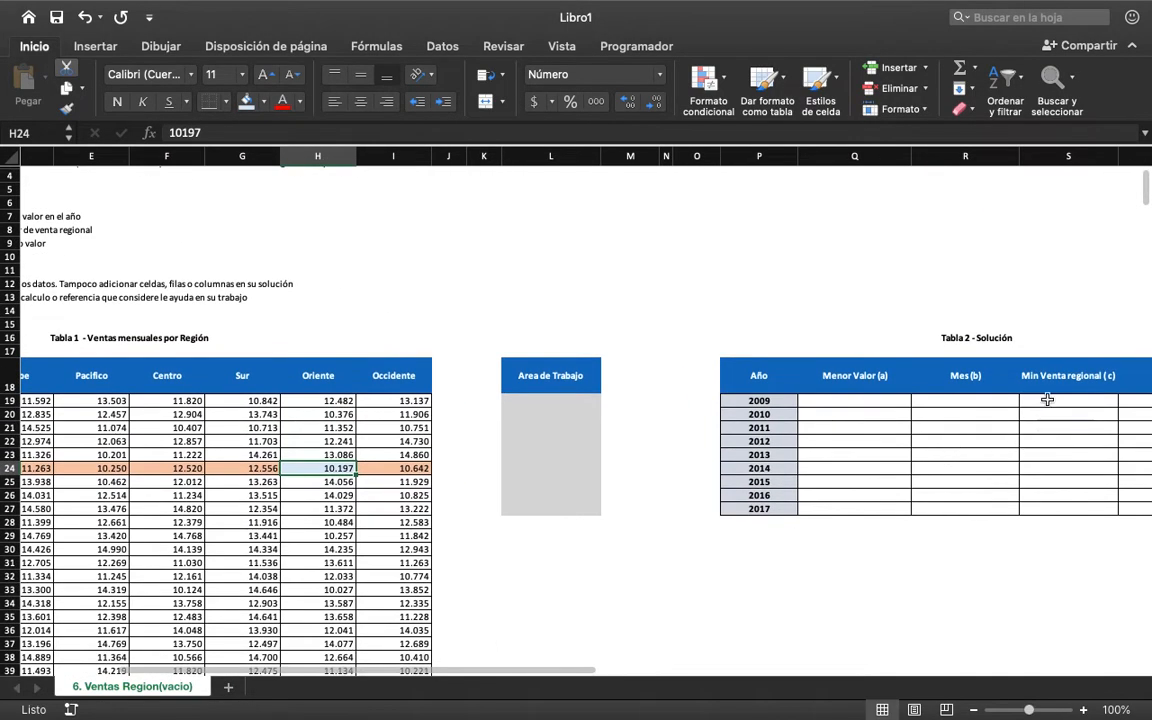
scroll(560, 380, left, 5)
scroll(548, 397, down, 1)
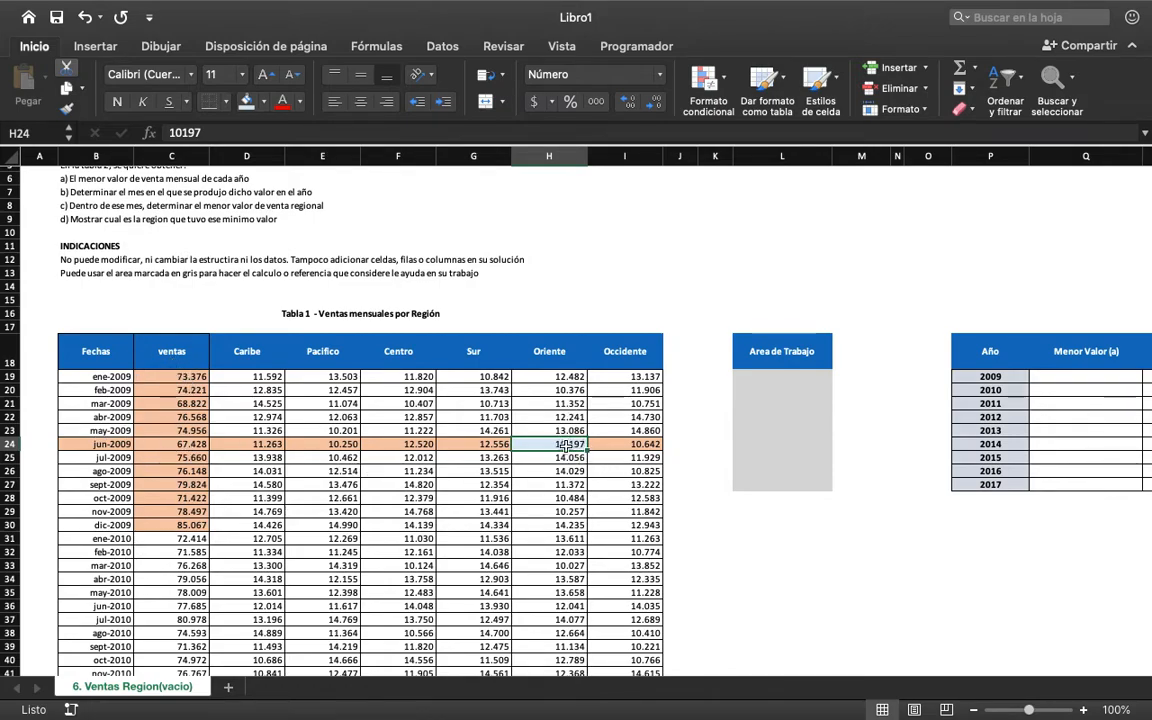
scroll(559, 358, right, 6)
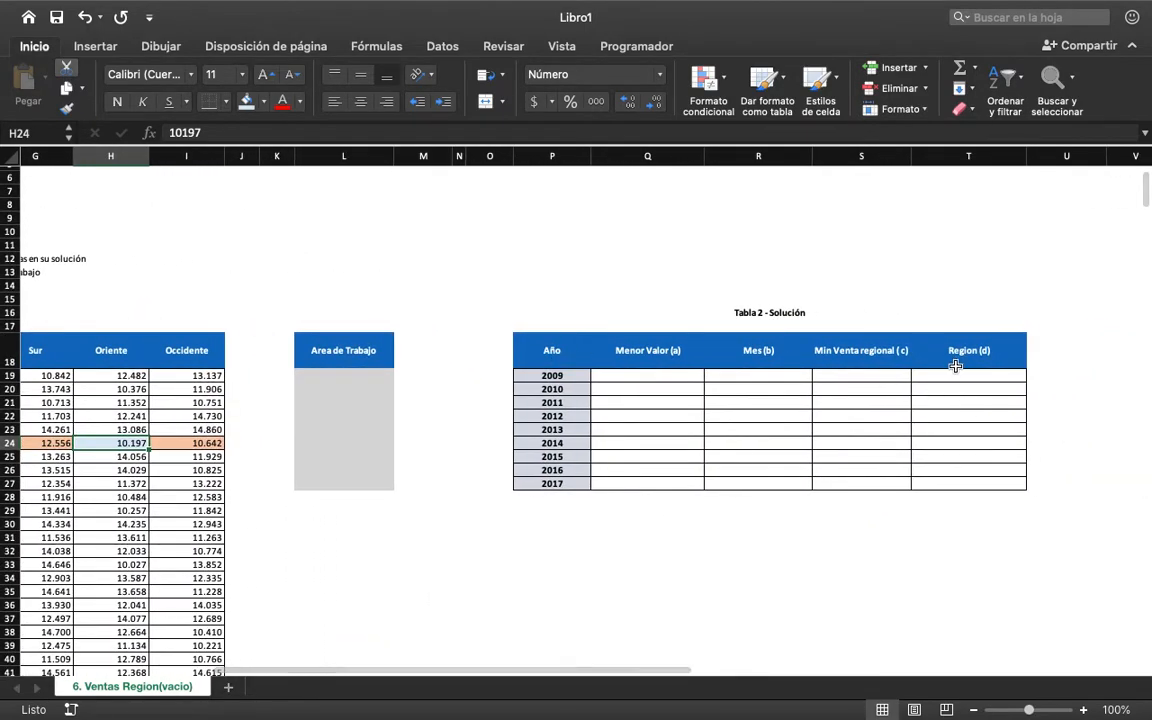
scroll(497, 296, up, 3)
scroll(497, 296, left, 6)
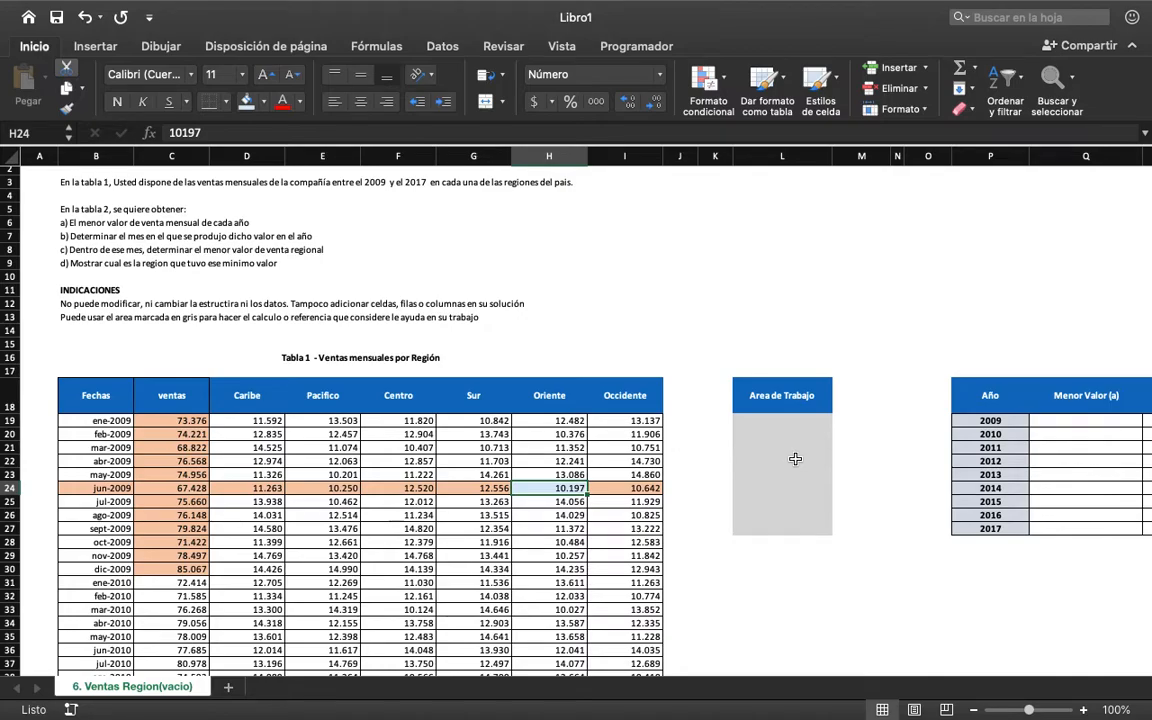
scroll(795, 459, down, 1)
scroll(795, 459, right, 1)
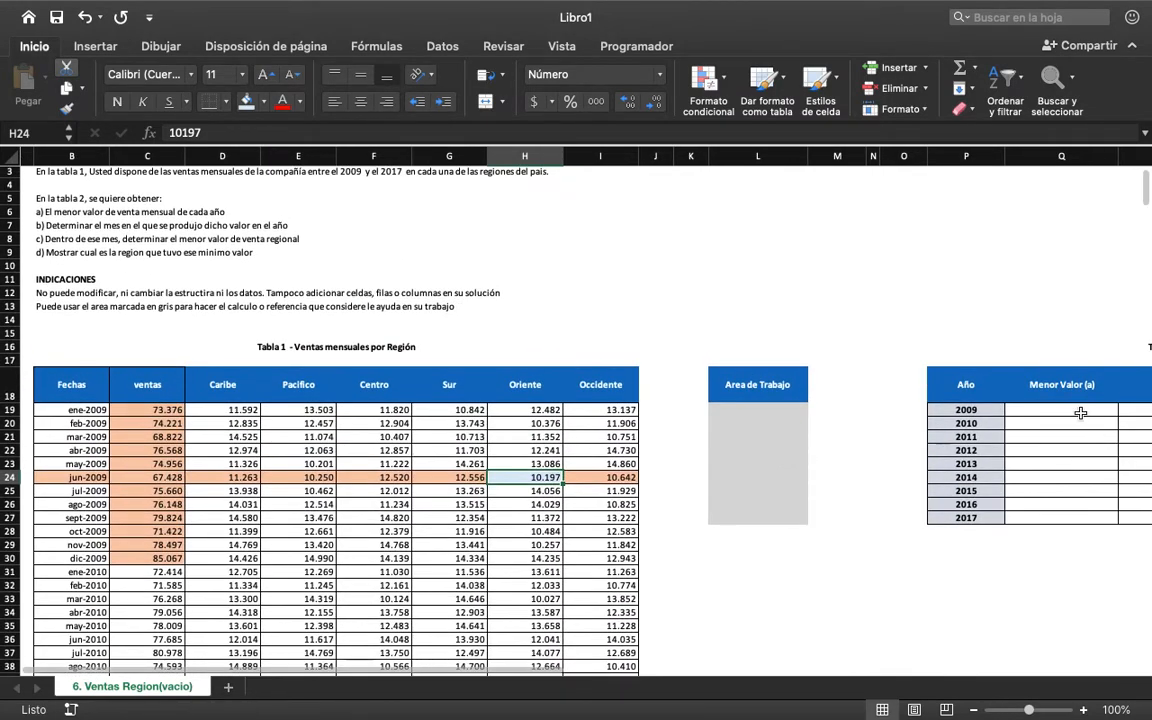
Switch the keyboard input source and start a MIN formula in the 2009 Menor Valor cell, Q19.
click(1062, 409)
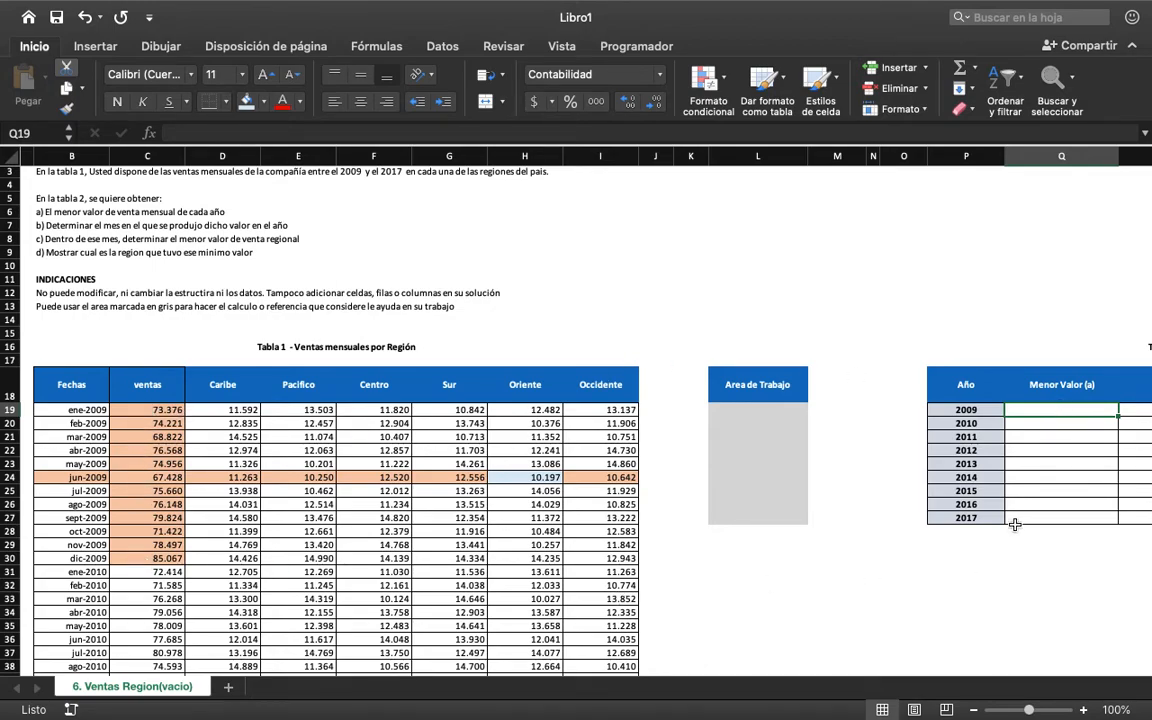
scroll(1000, 522, right, 1)
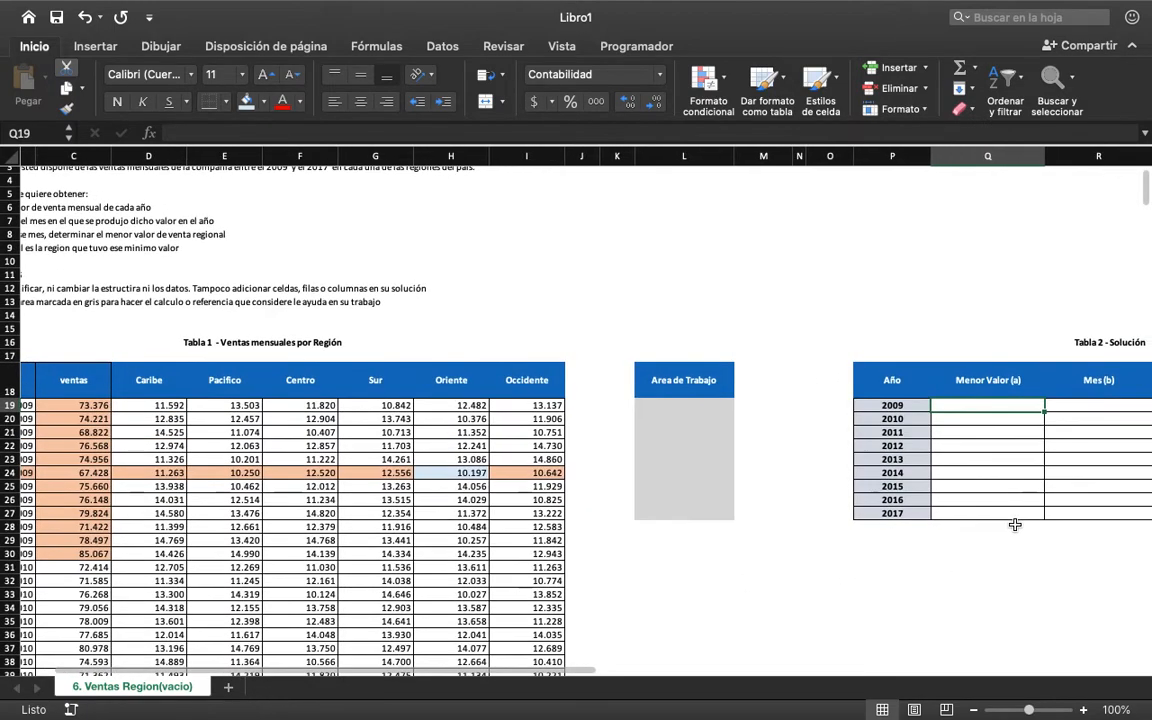
double_click(980, 405)
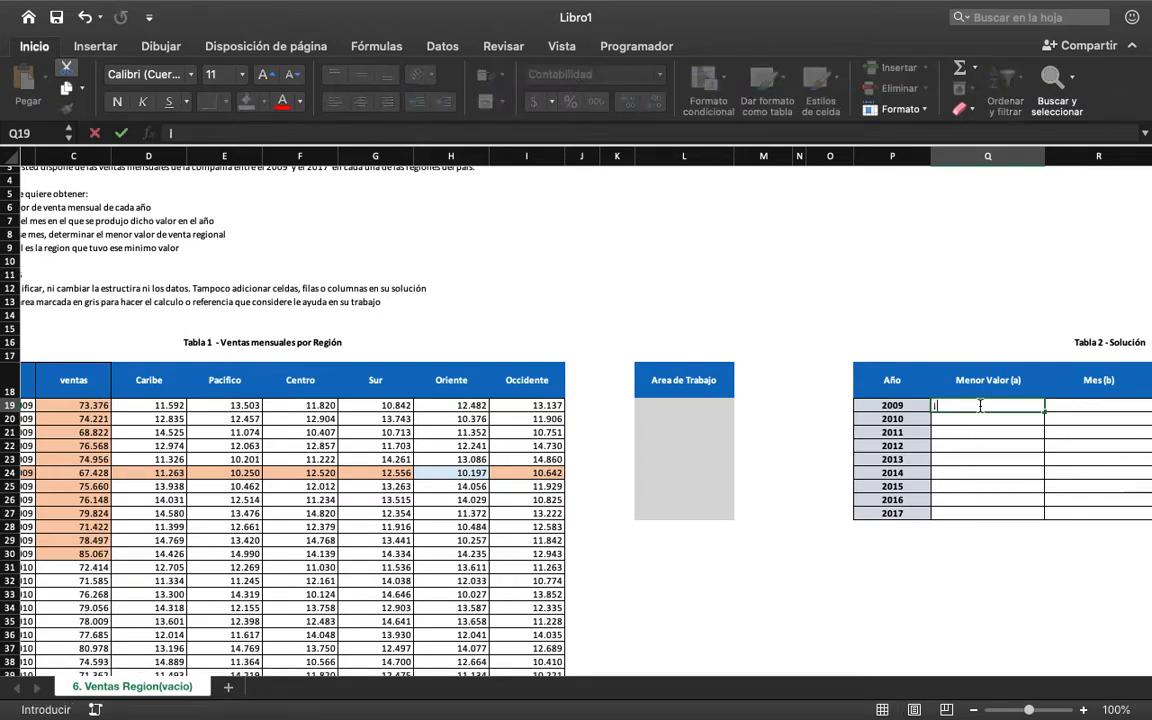
mouse_move(1005, 20)
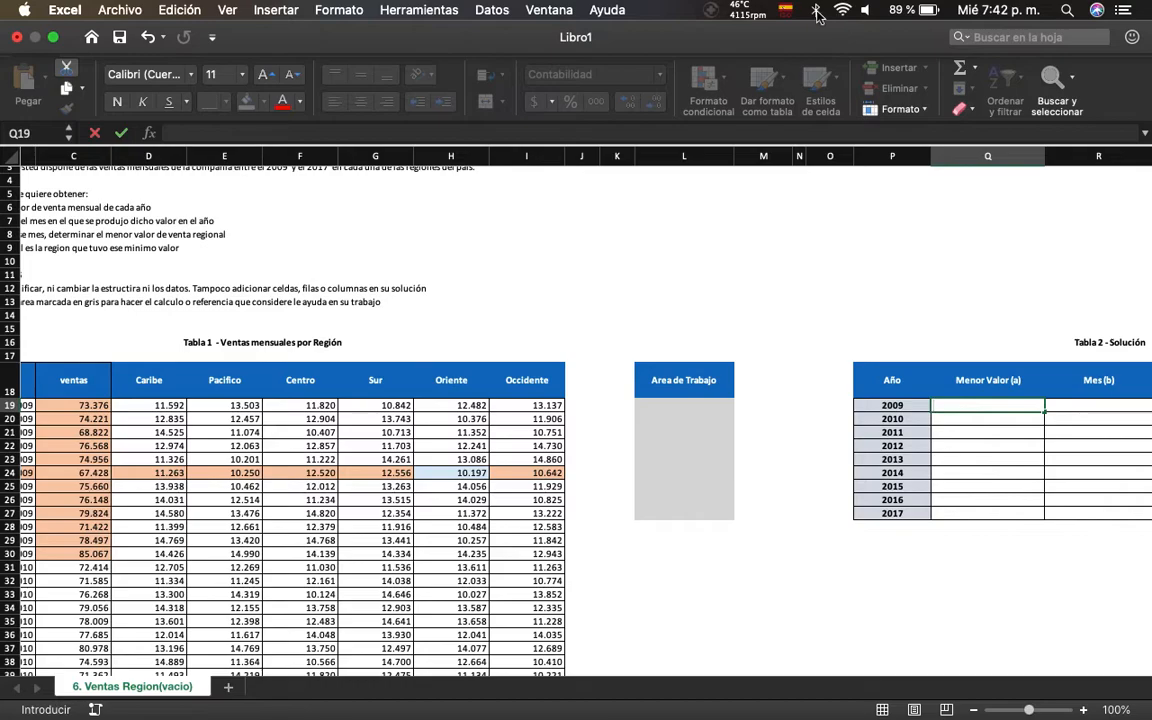
click(785, 12)
click(725, 45)
text(=m)
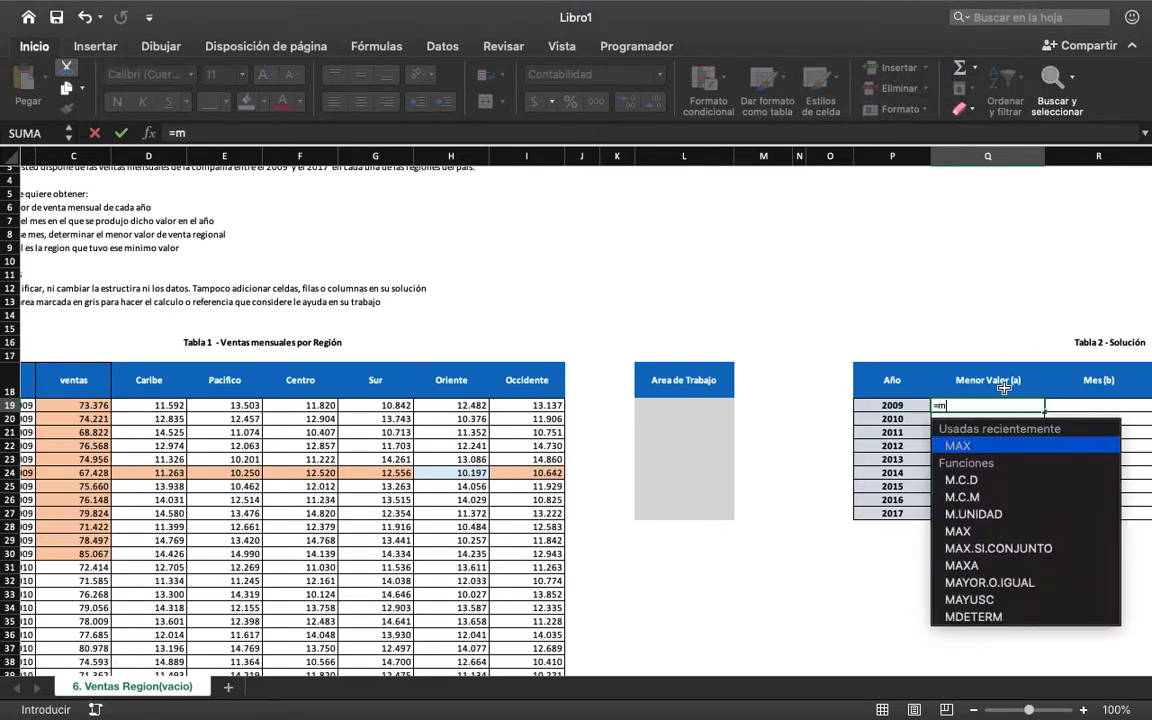
text(in()
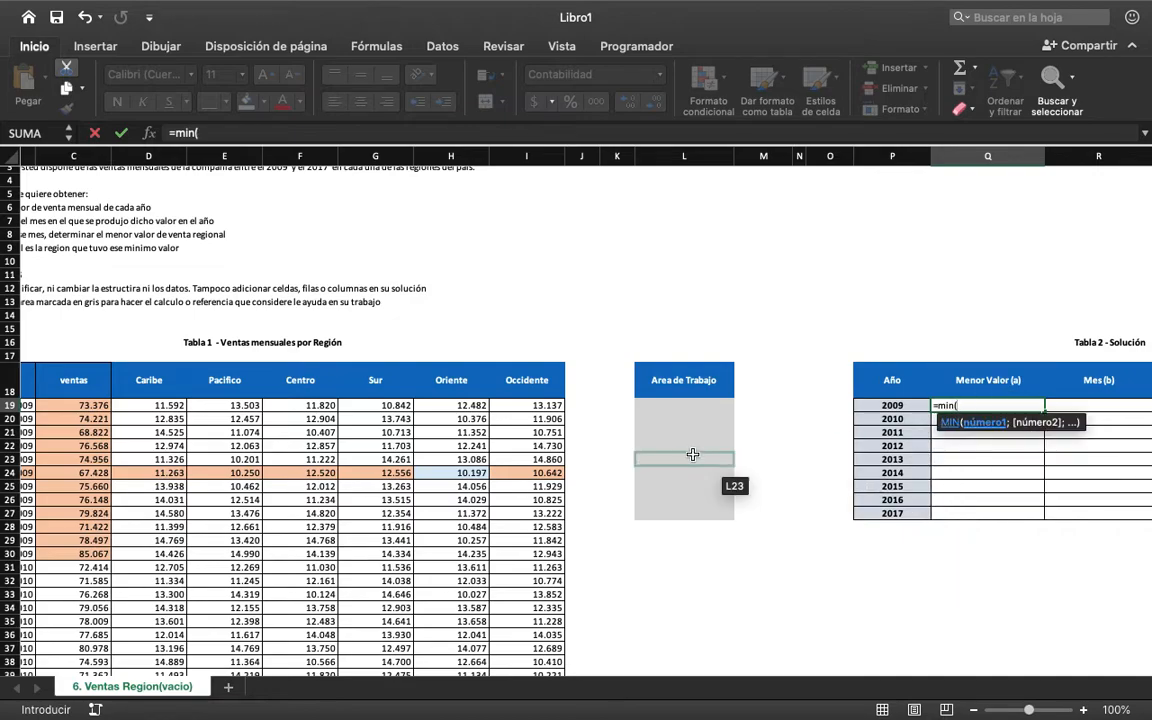
Nest DESREF inside the MIN formula, using the ventas header as the absolute reference $C$18.
scroll(660, 450, up, 2)
scroll(660, 450, left, 2)
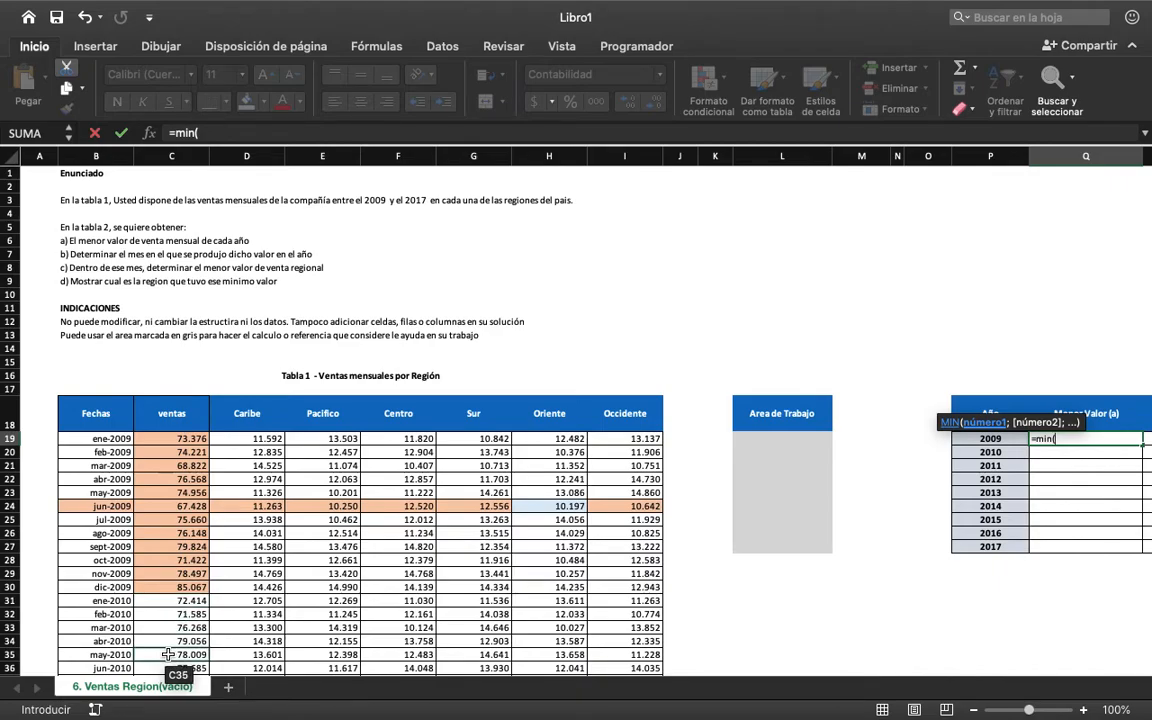
scroll(167, 654, down, 2)
scroll(167, 654, right, 2)
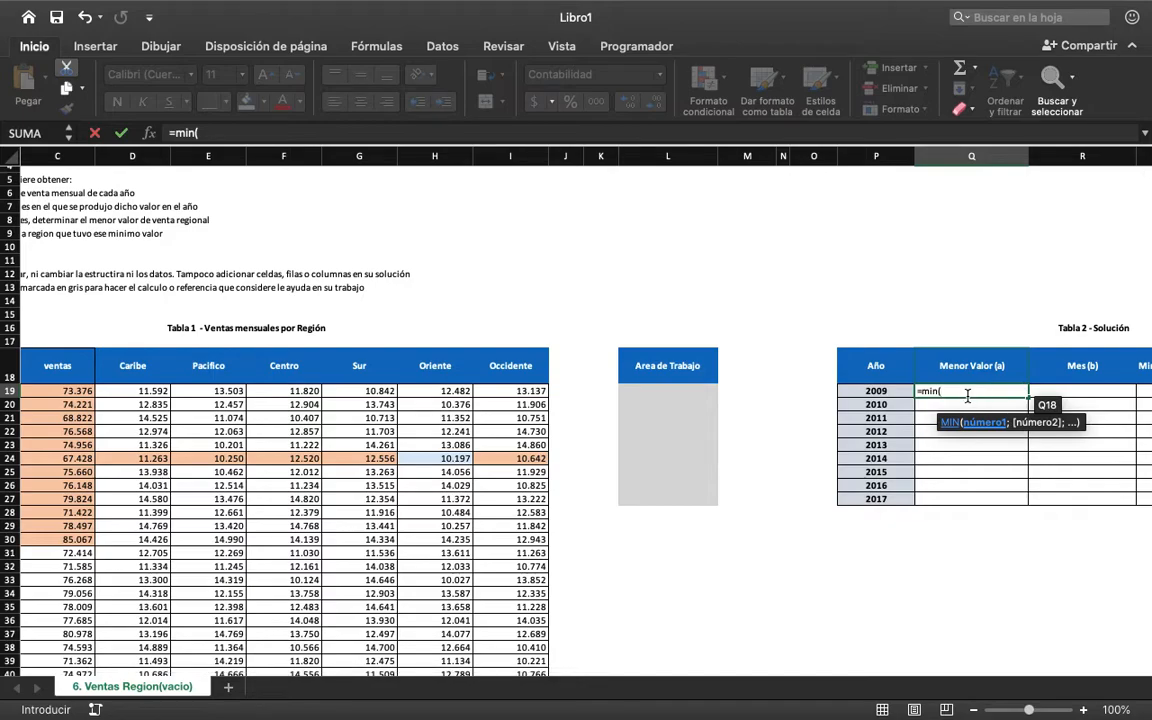
text(desr)
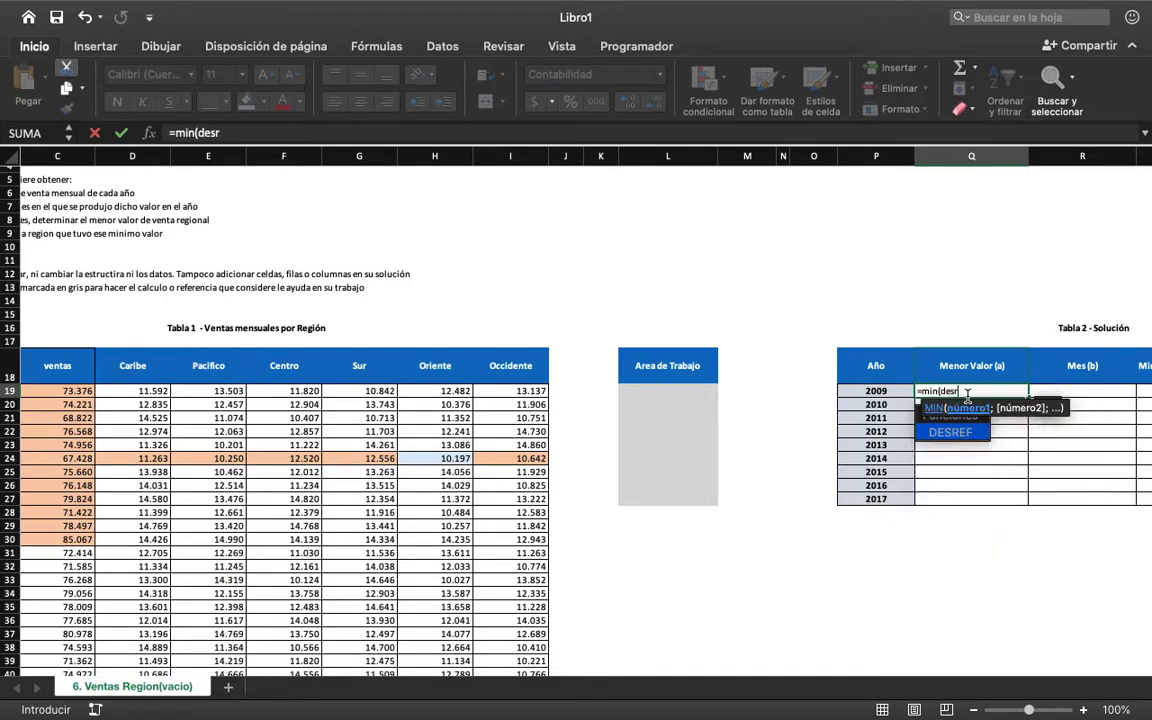
key(Tab)
scroll(628, 360, up, 2)
scroll(628, 360, left, 2)
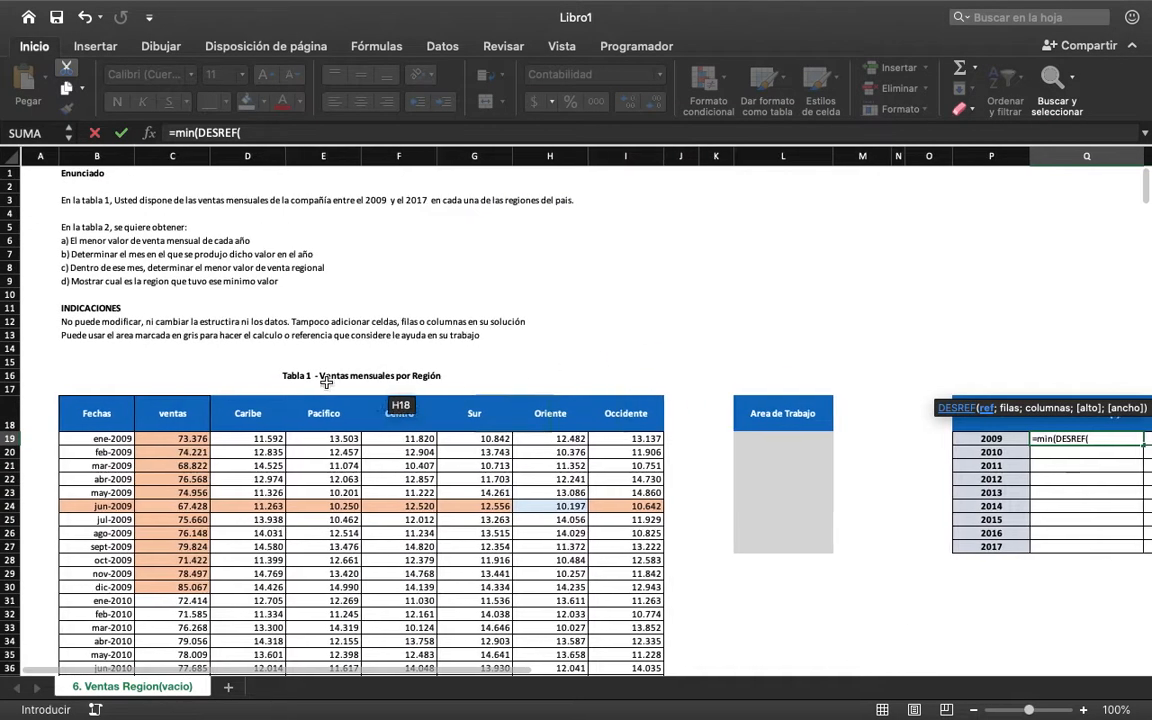
click(169, 421)
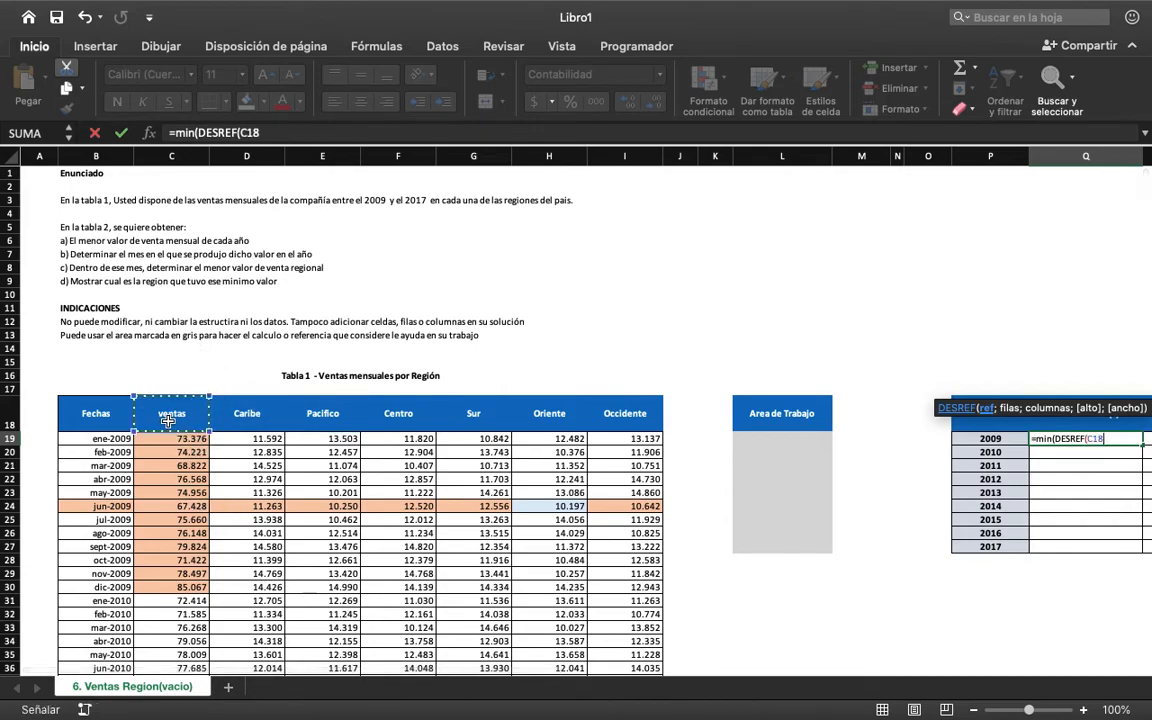
key(F4)
Keep the unfinished MIN and DESREF formula in Q19 as plain text.
scroll(169, 421, down, 3)
scroll(169, 421, right, 1)
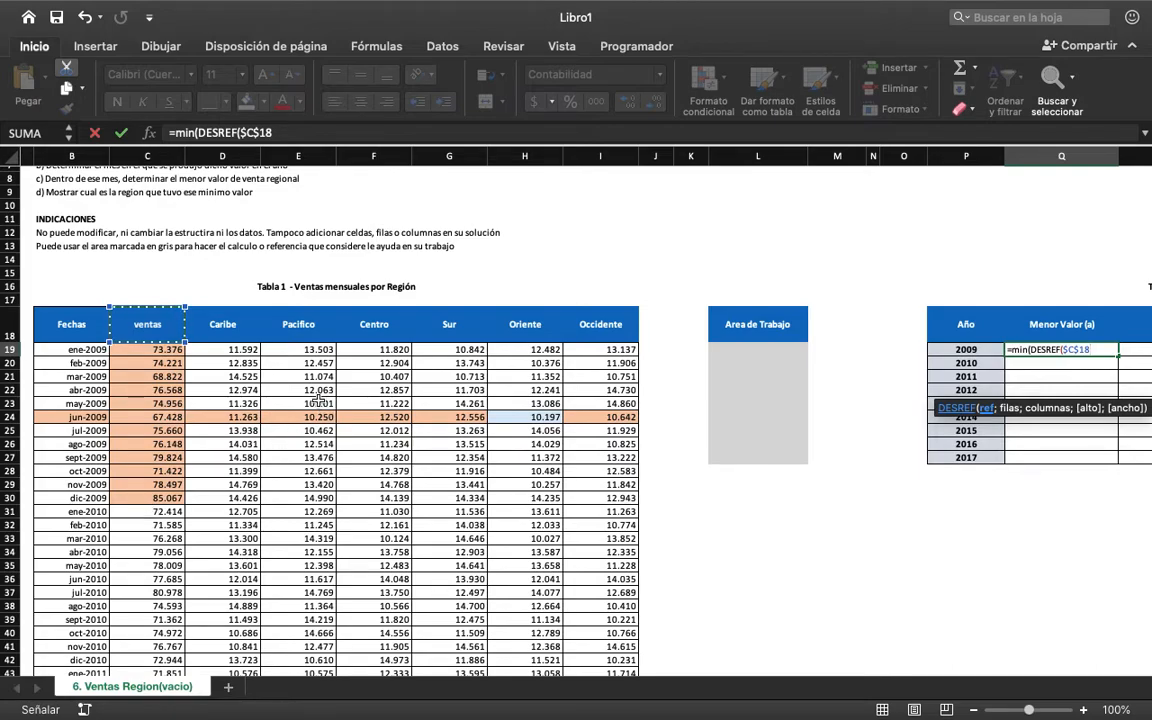
click(170, 133)
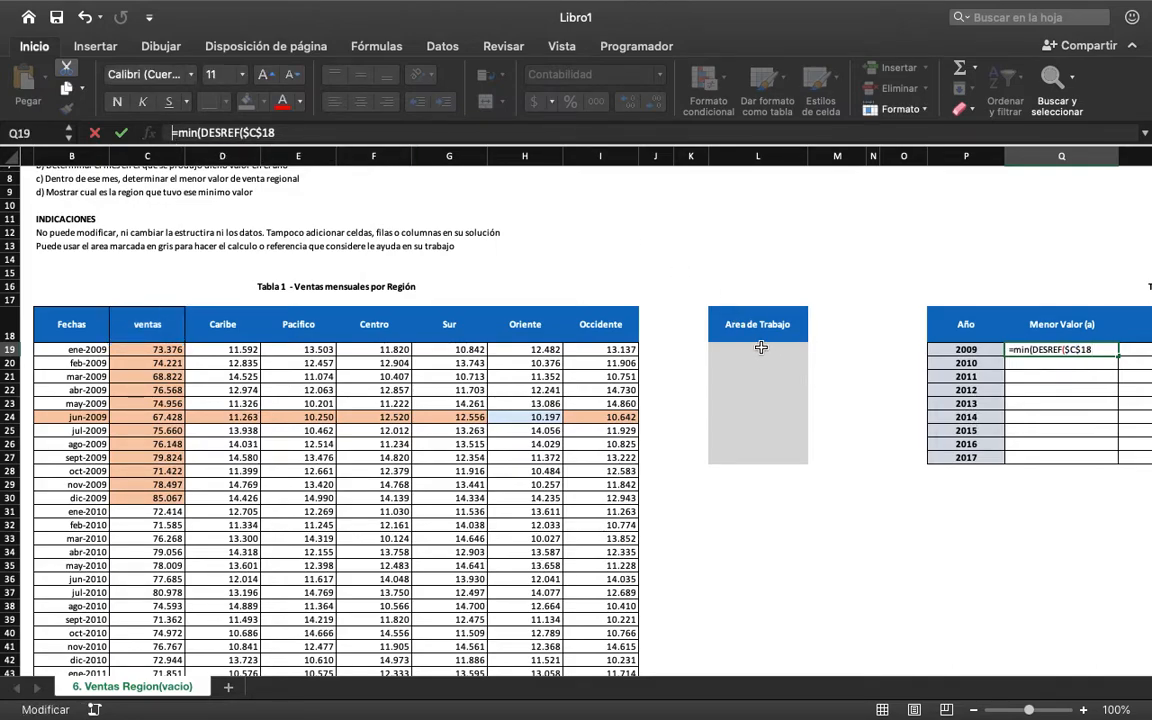
Enter =1+(P19-2009)*12 in L19 of the work area, format it as Contabilidad without decimals, and fill it down to L27.
click(761, 348)
text(=1+()
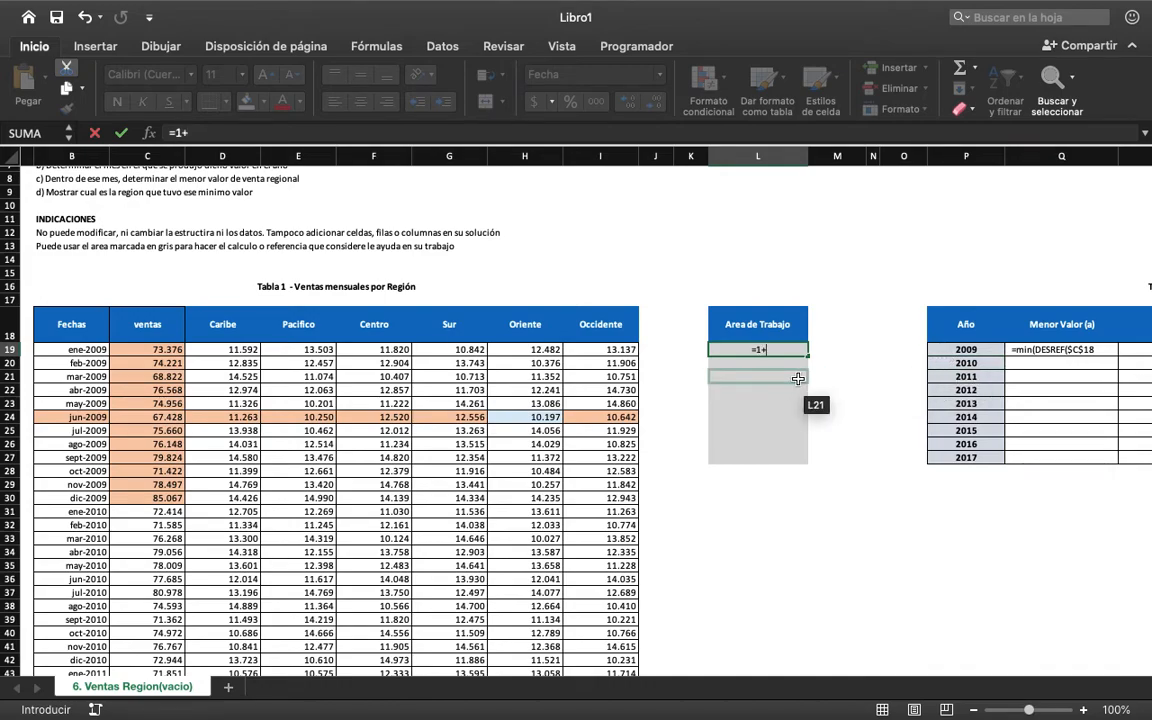
click(963, 348)
text(-2009)
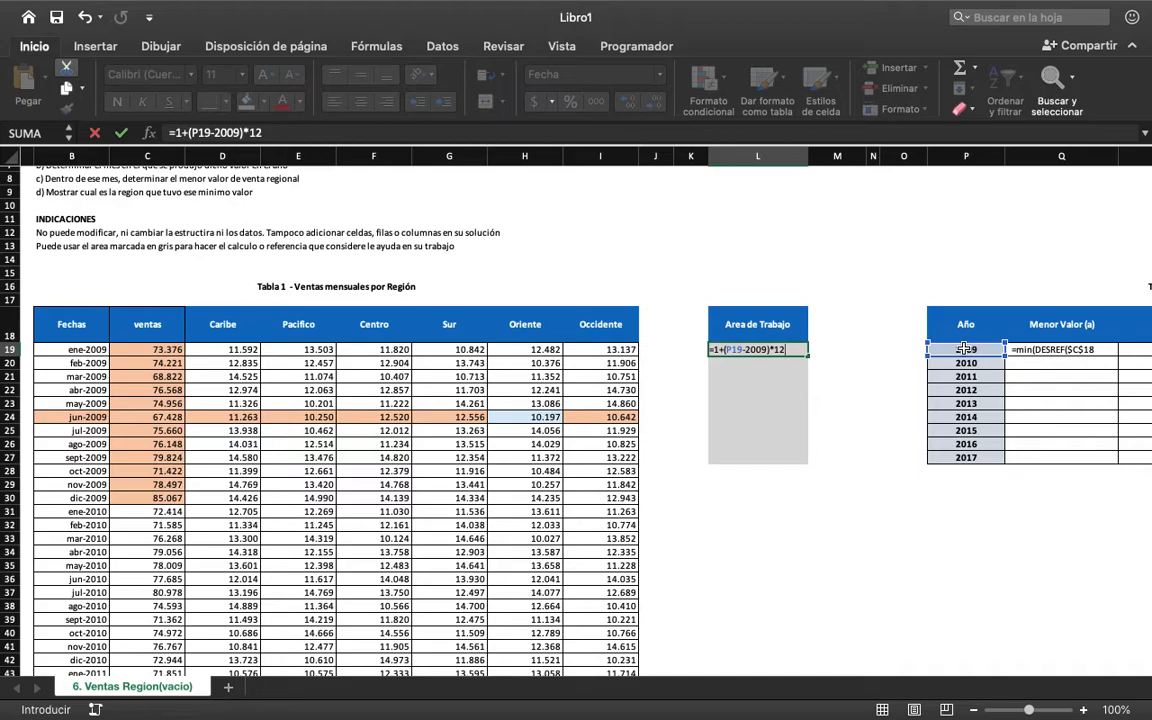
text(*12)
key(Return)
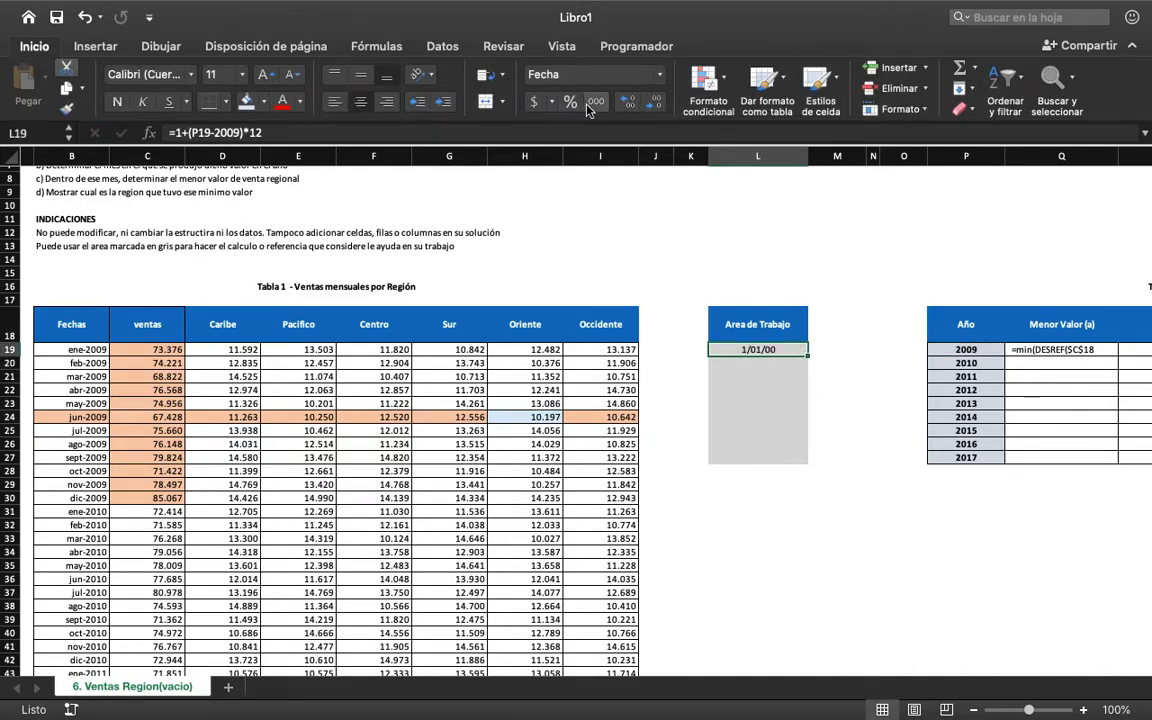
drag(807, 355, 802, 463)
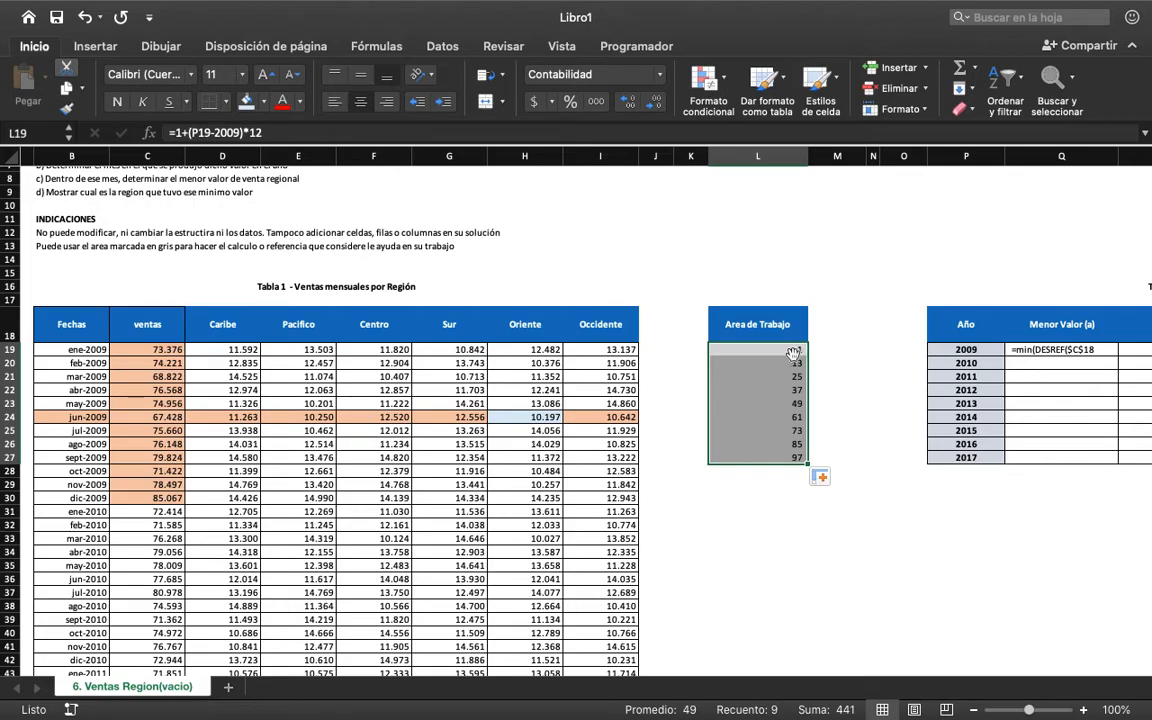
Copy the expression 1+(P19-2009)*12 from L19 and insert it as the rows argument of DESREF in Q19.
click(725, 349)
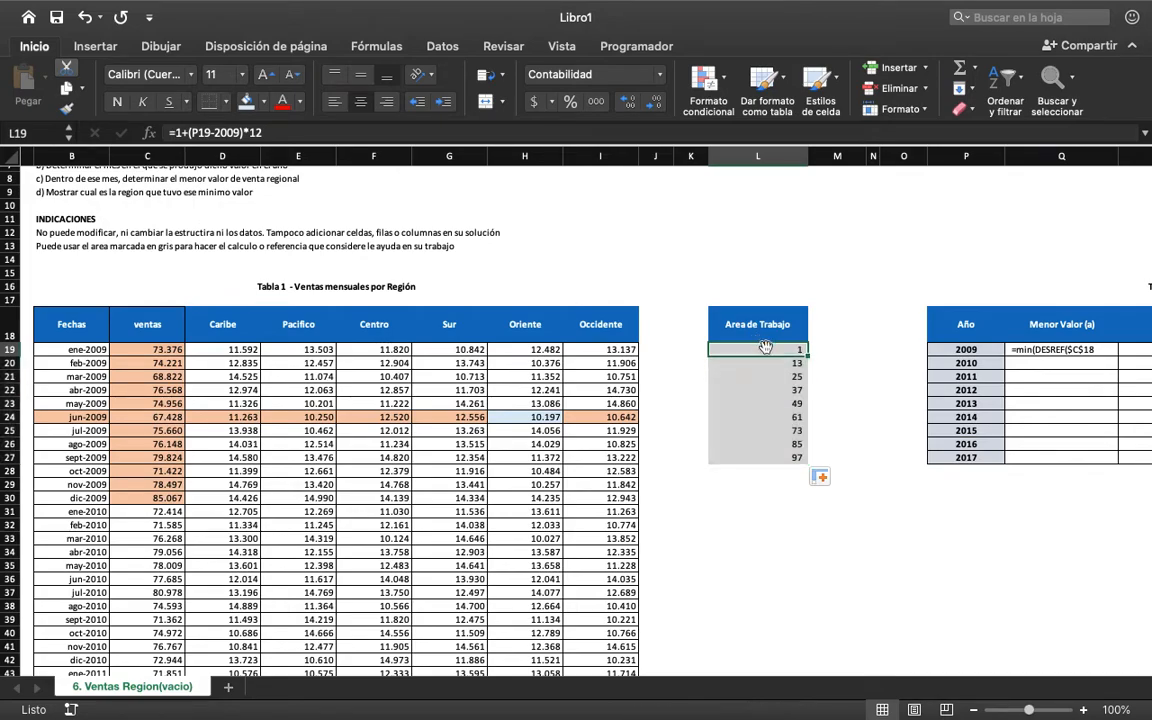
click(285, 133)
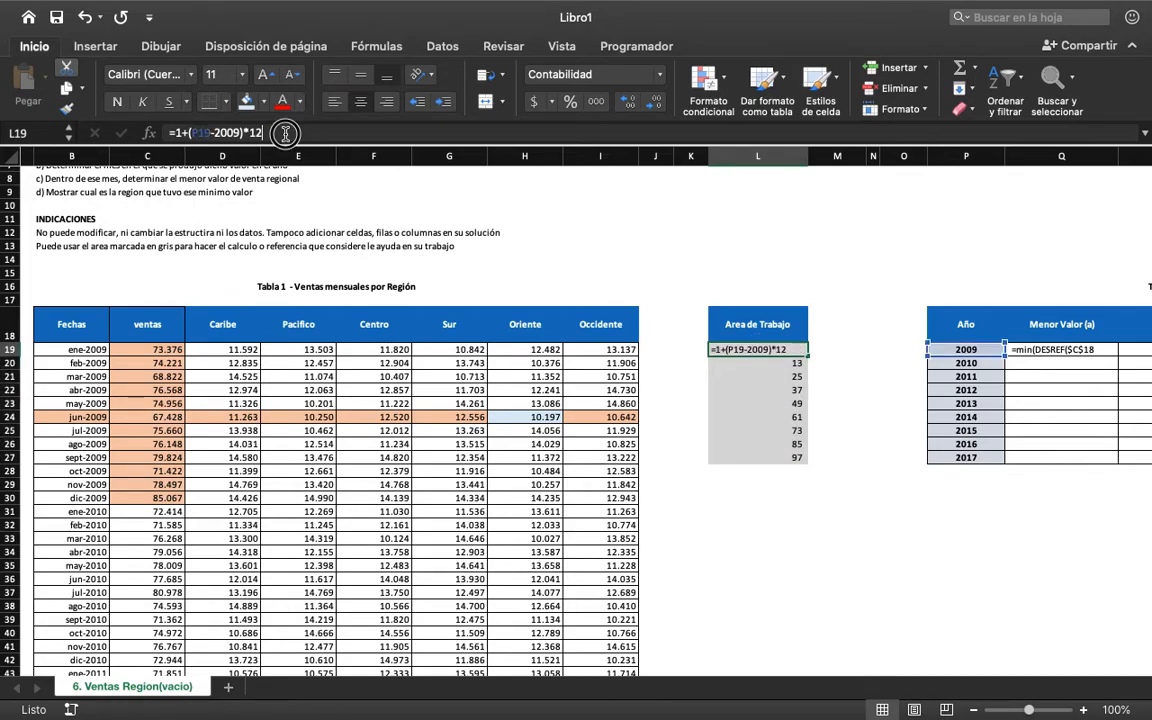
click(175, 133)
key(ctrl+Return)
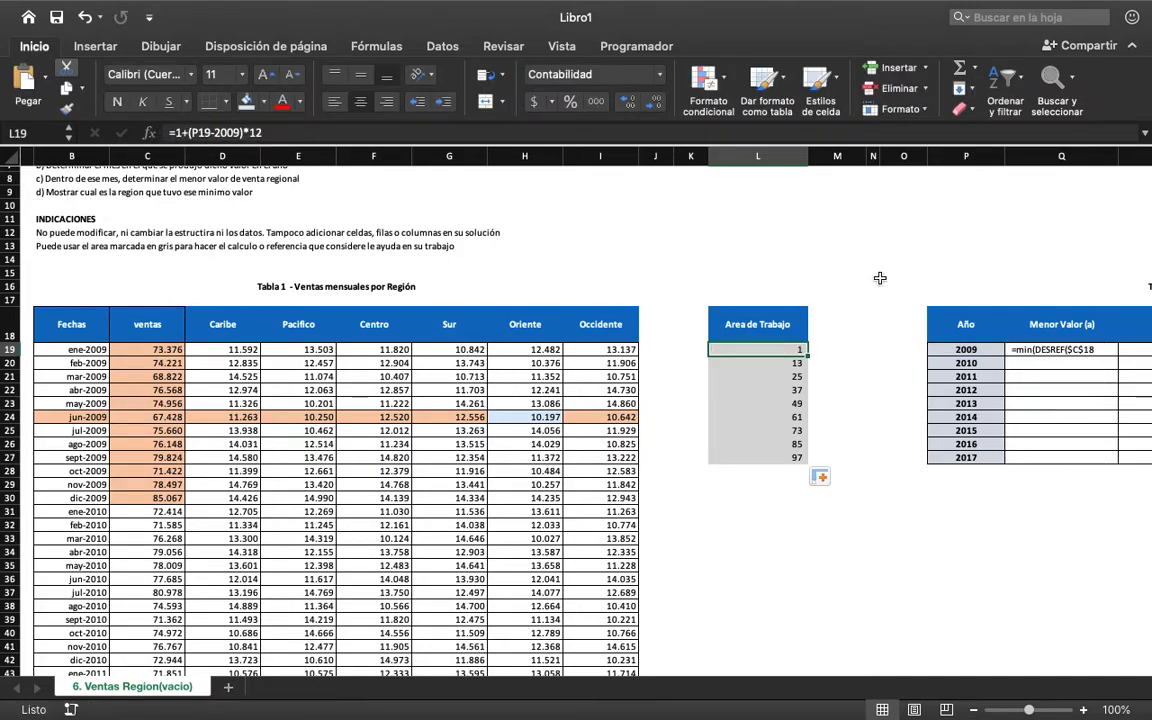
click(1062, 352)
double_click(1012, 350)
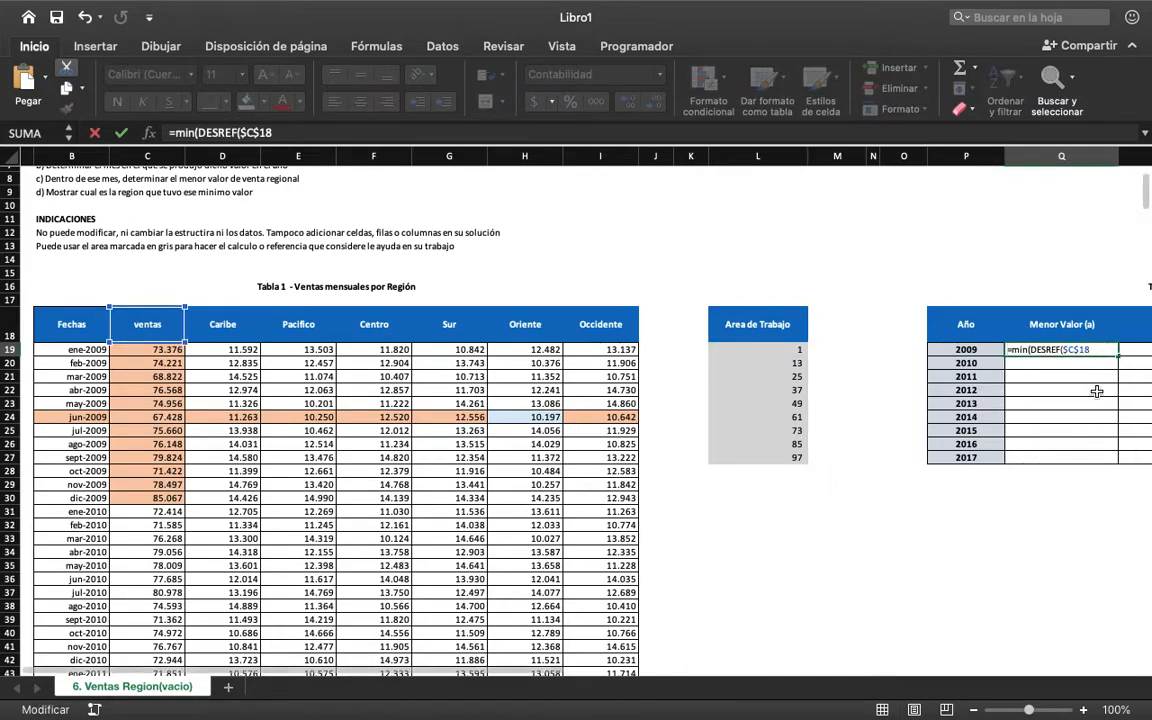
click(1097, 349)
text(;1+(P19-2009)*12)
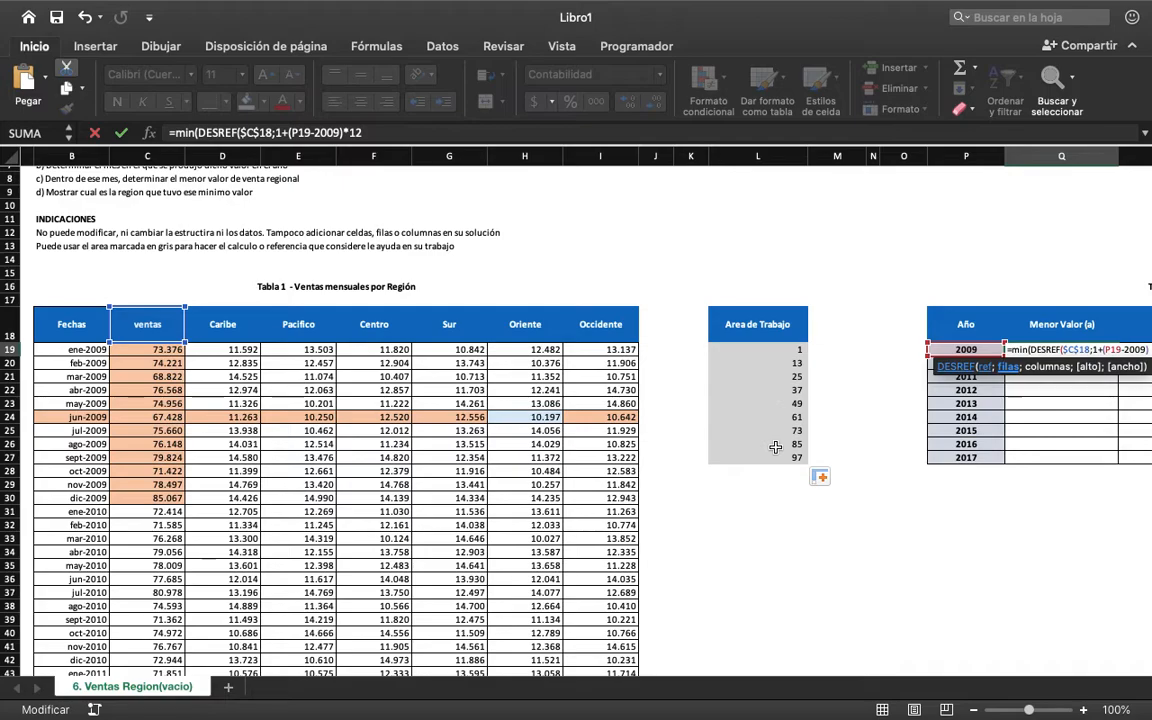
Complete DESREF in Q19 with columns 0, height 12 and width 1, and fill the MIN formula down to Q27.
click(406, 133)
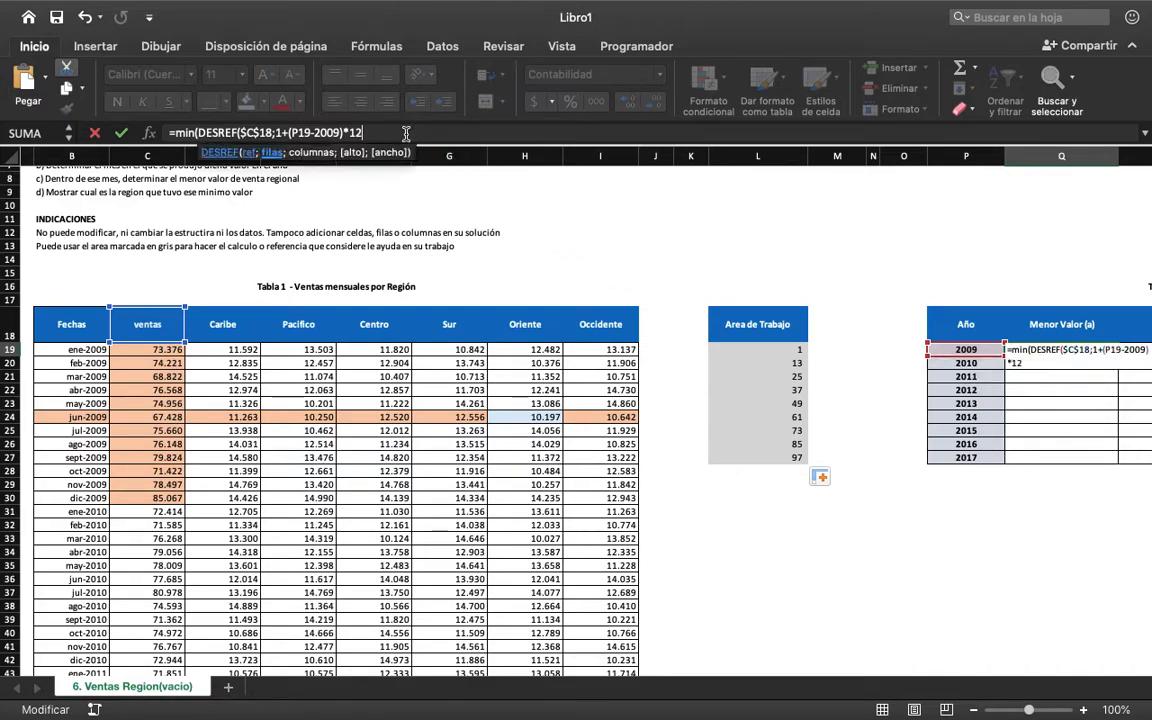
text(;)
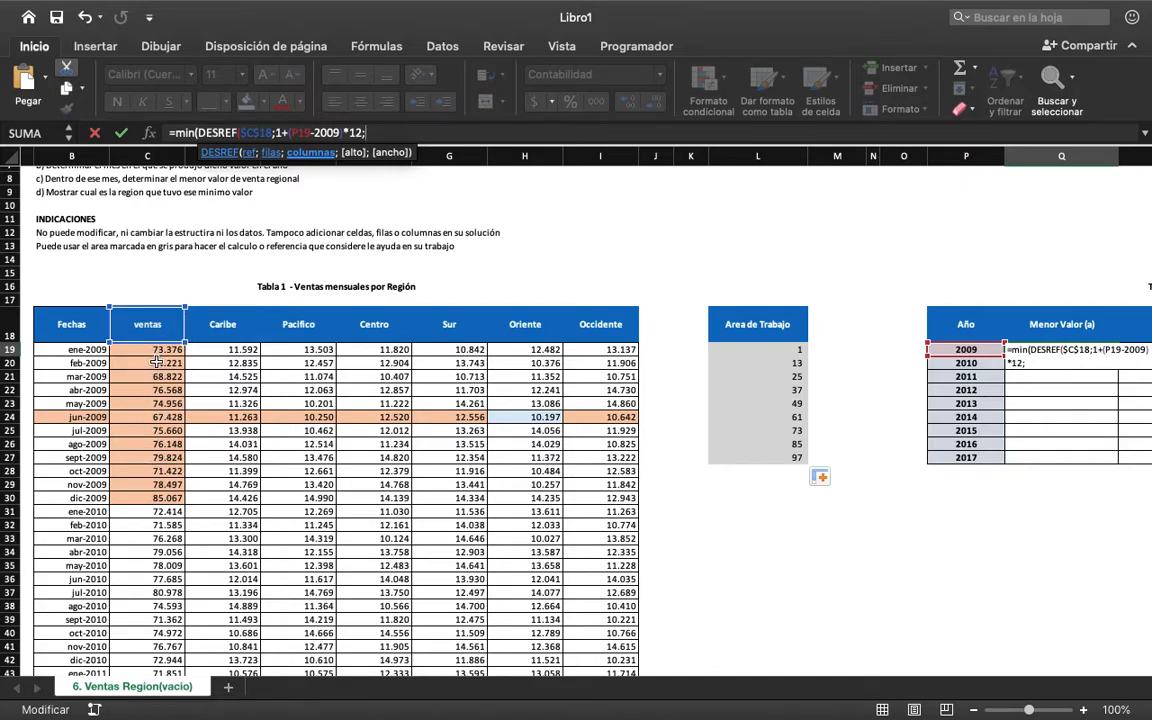
text(0;)
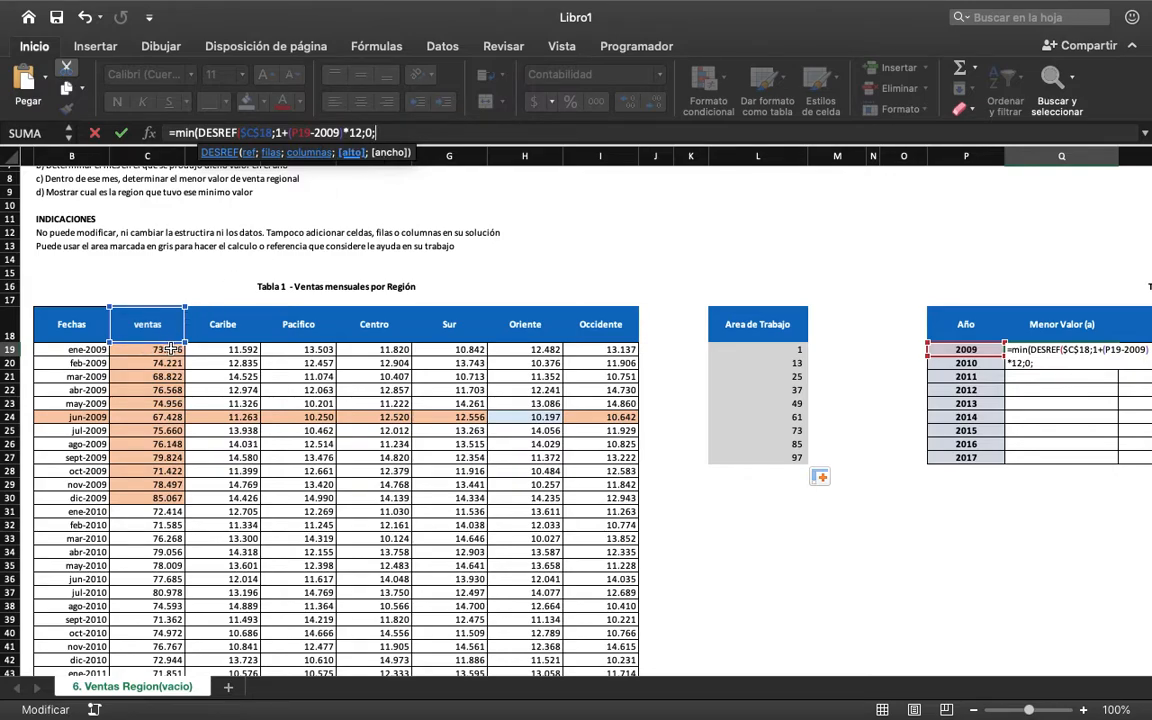
text(12;)
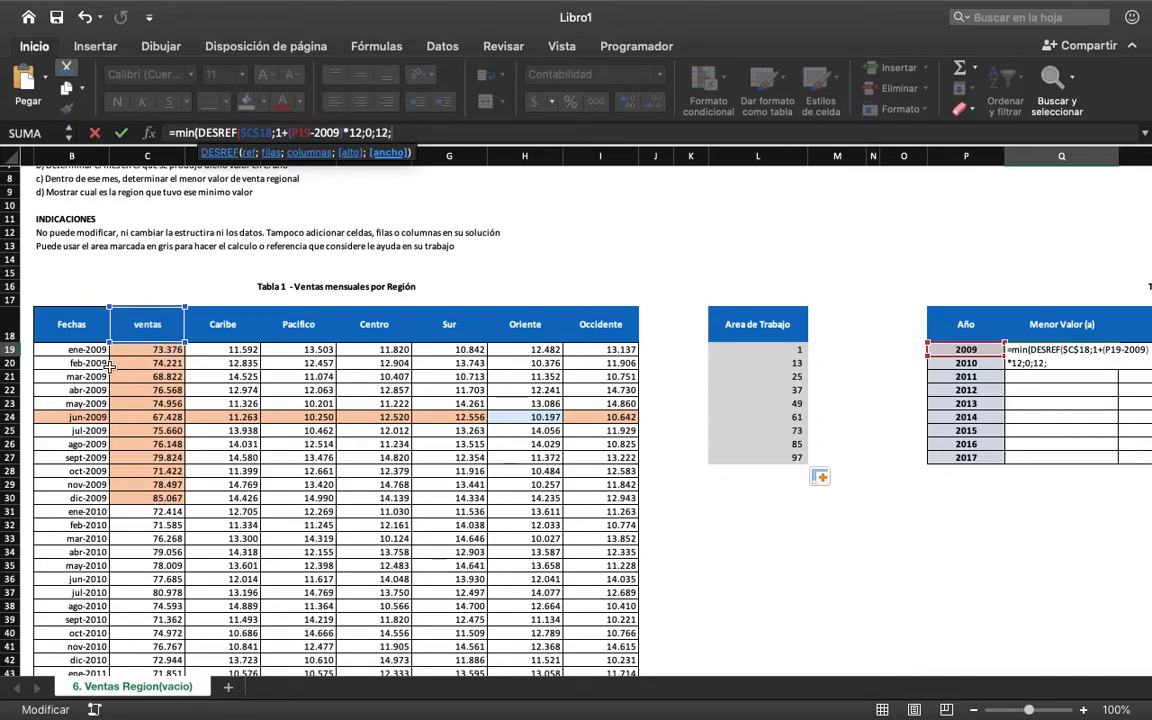
text(1))
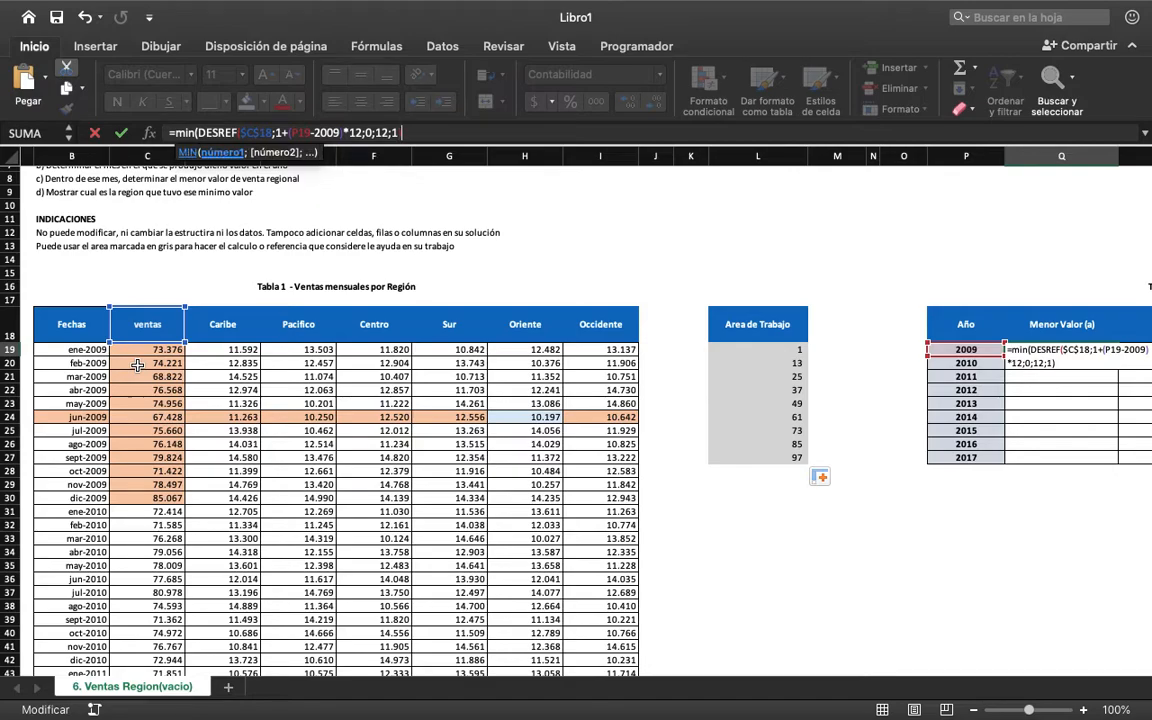
key(Return)
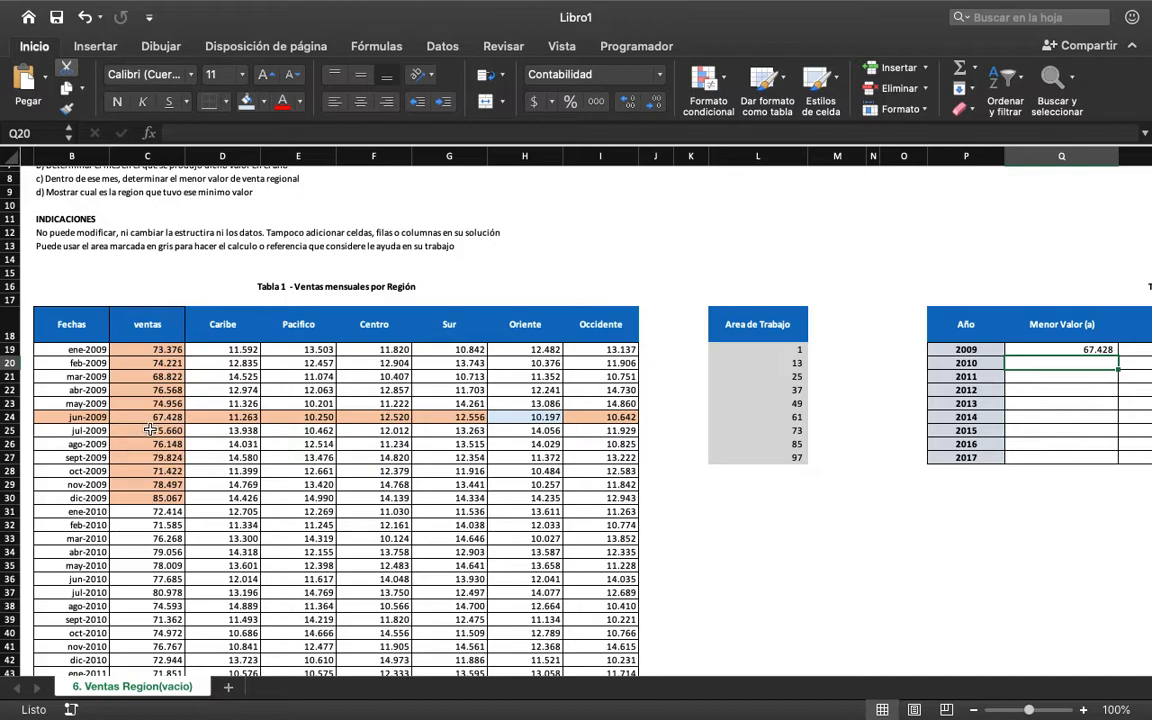
click(1071, 350)
drag(1118, 356, 1110, 458)
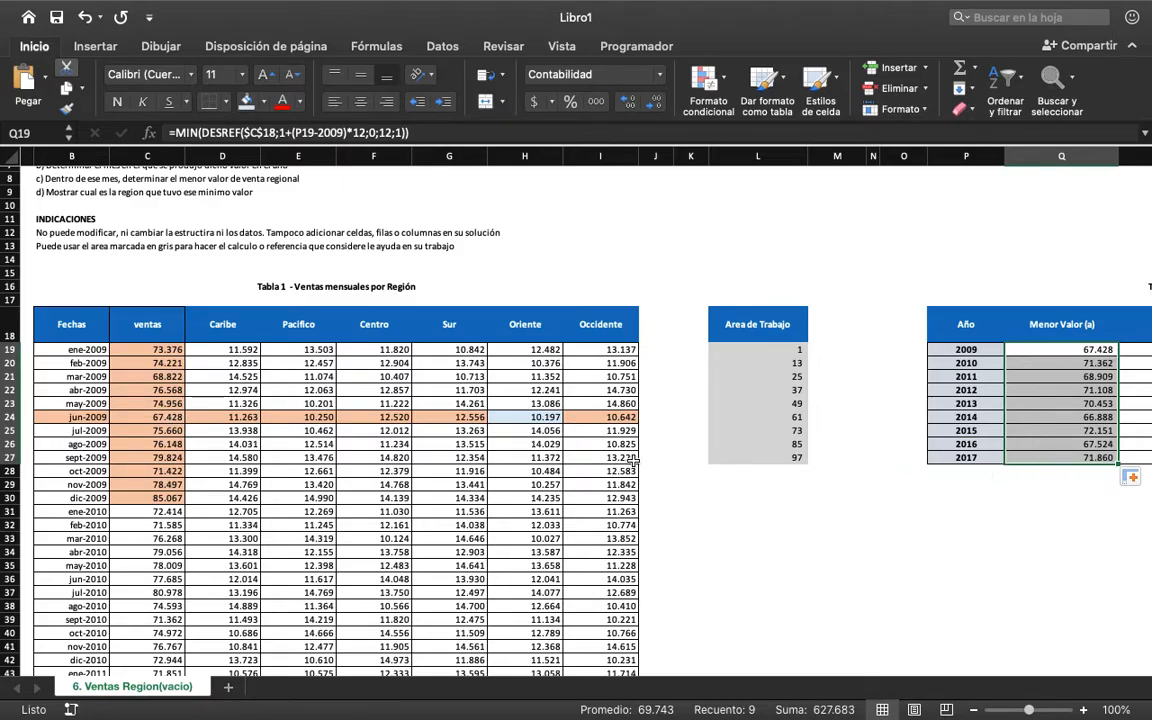
Check the 2010 monthly sales in C31:C42 against the 2010 Menor Valor in Tabla 2.
scroll(247, 501, down, 5)
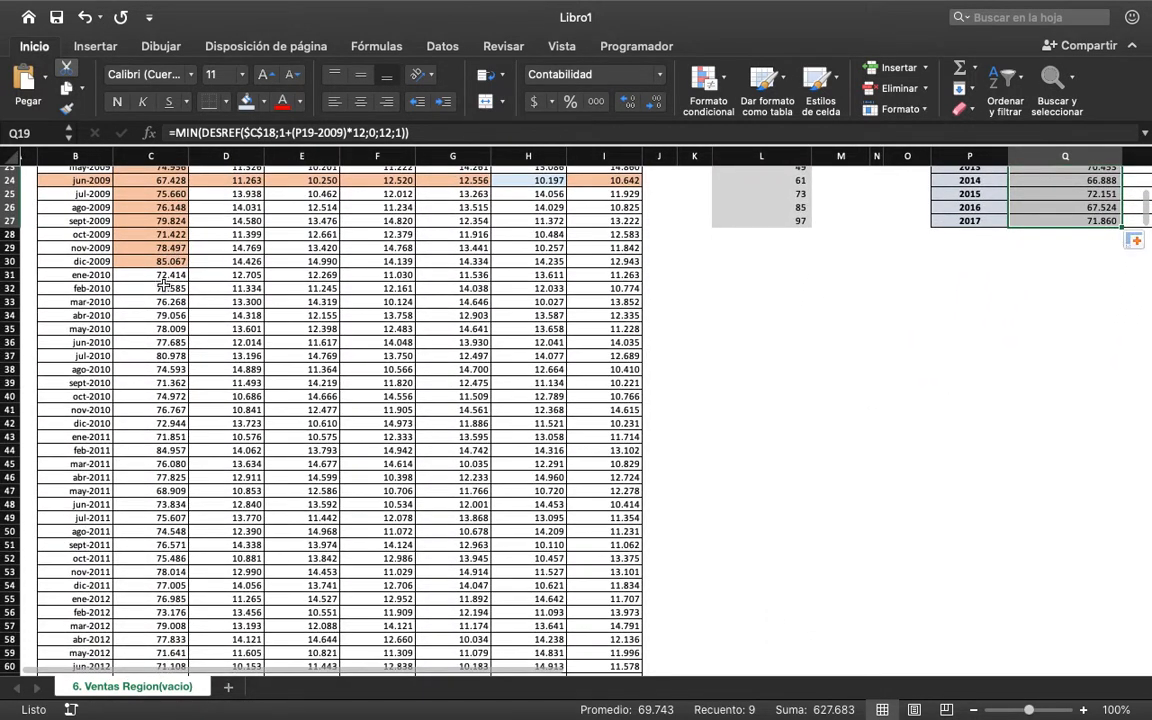
drag(160, 275, 148, 421)
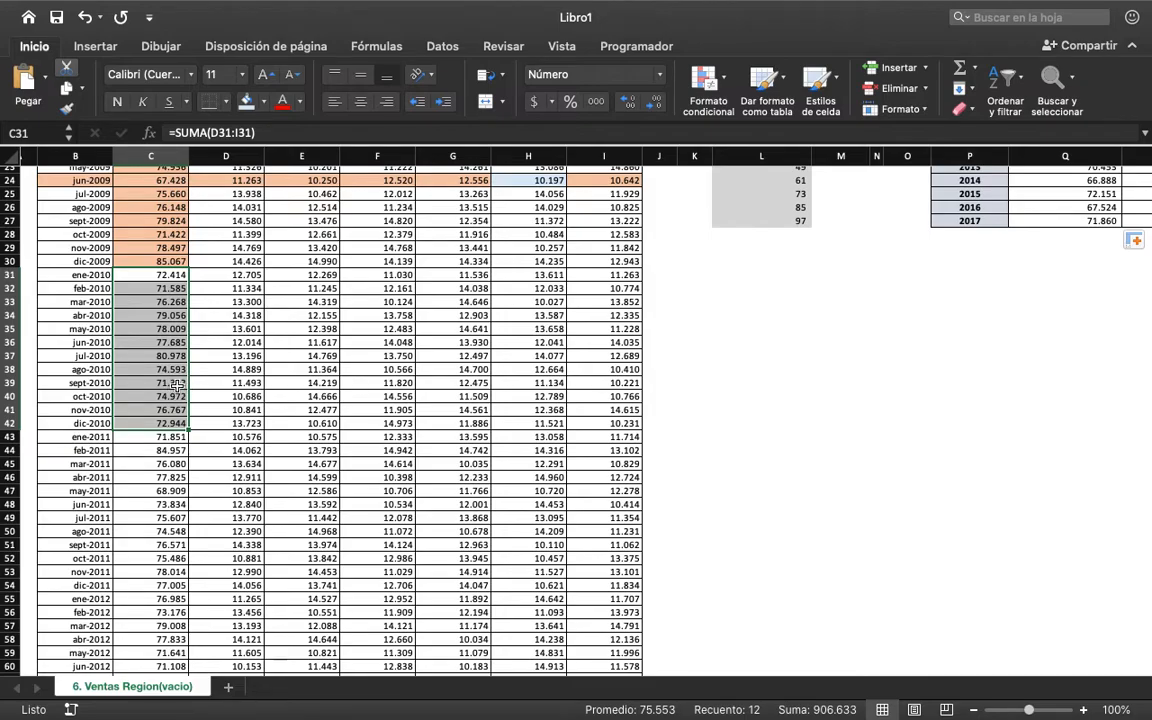
scroll(668, 267, up, 5)
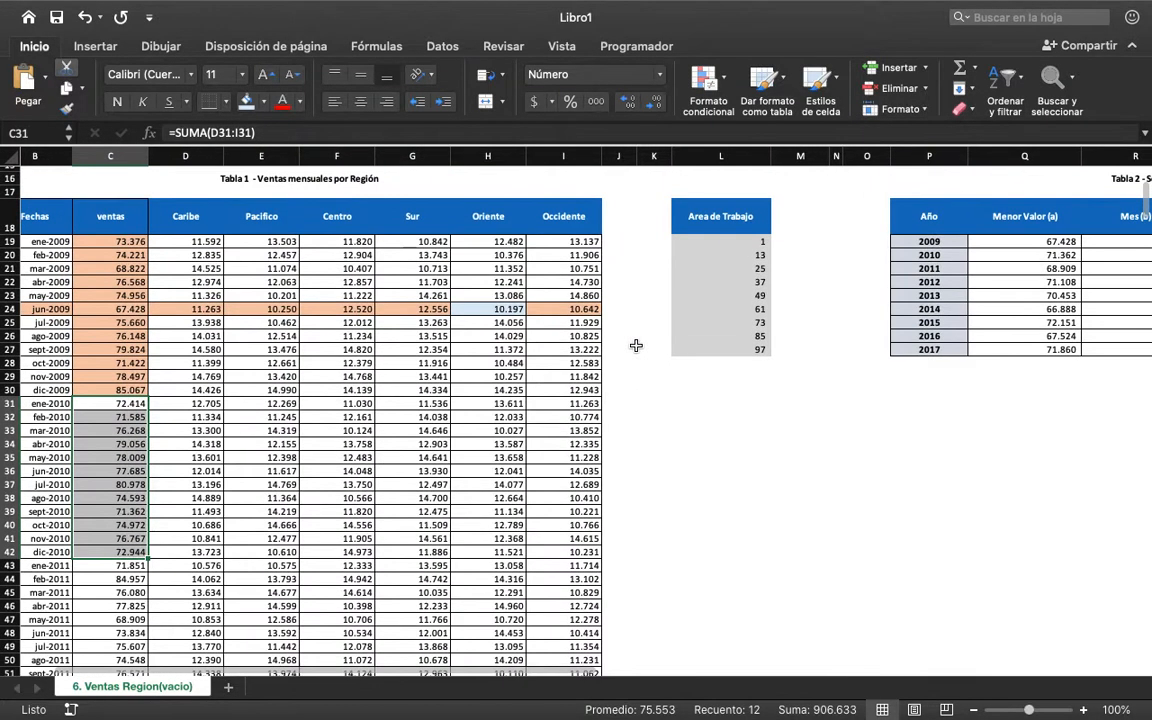
scroll(1032, 255, up, 3)
scroll(1032, 255, right, 2)
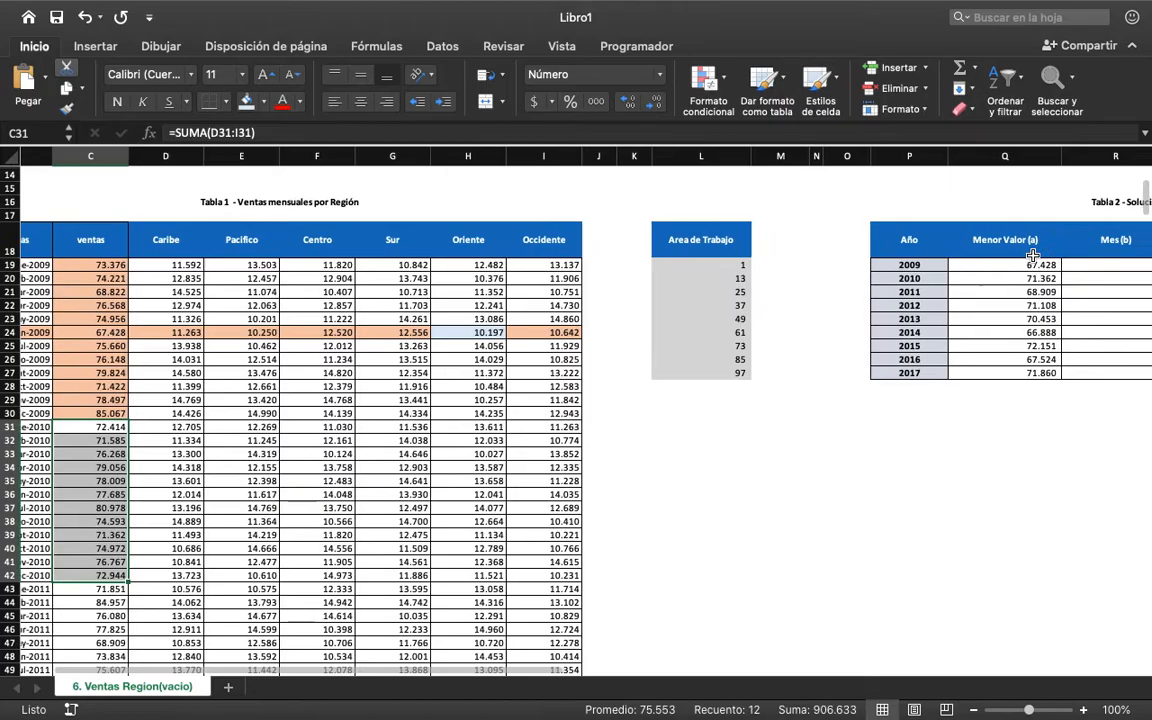
scroll(1032, 255, left, 3)
scroll(838, 321, up, 1)
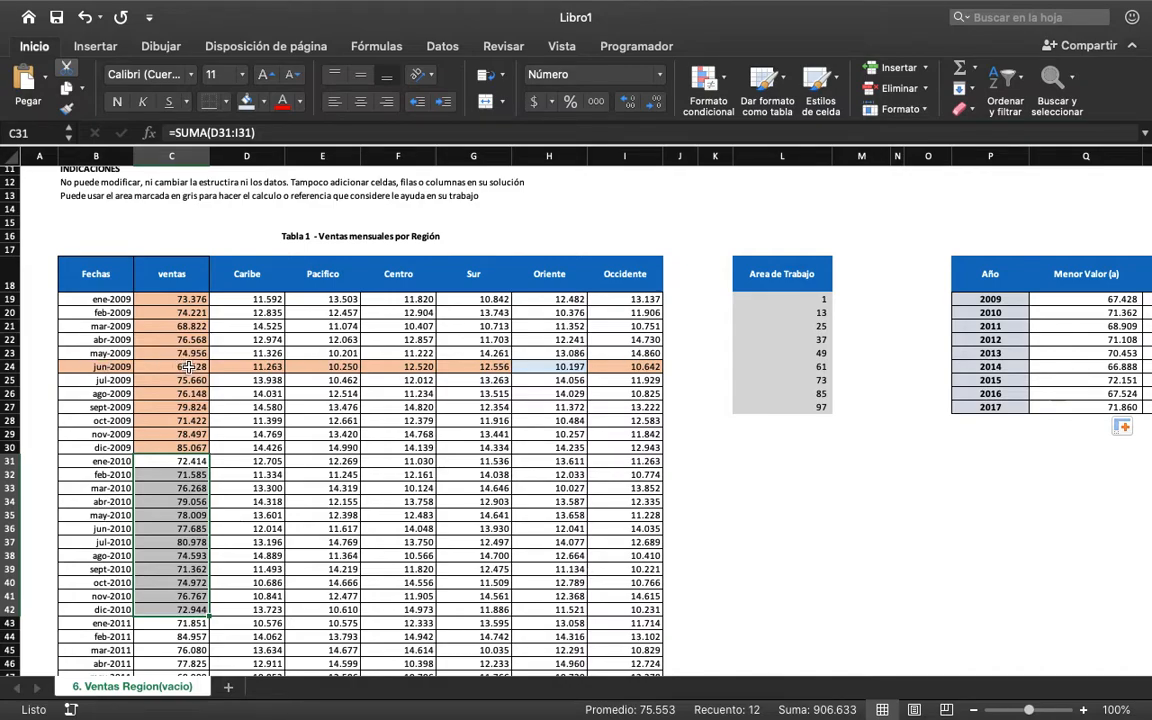
Start an INDICE formula in the 2009 Mes cell, R19, with the Fechas range $B$19:$B$126 as its array.
scroll(189, 368, right, 5)
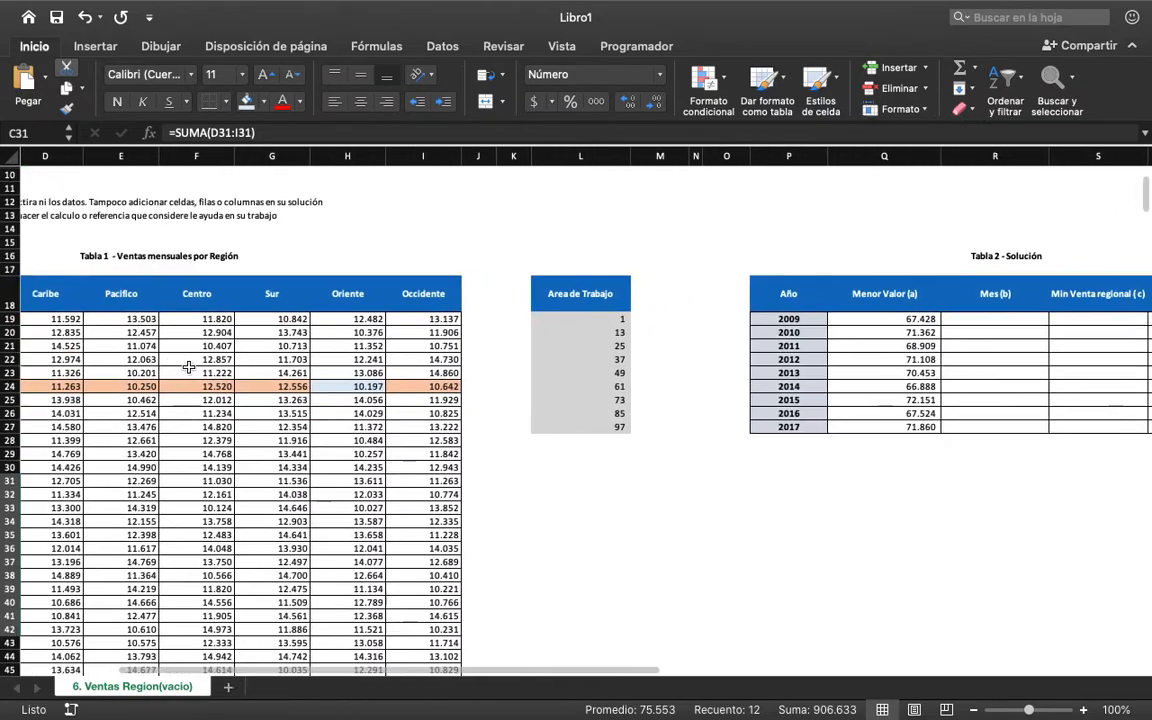
click(987, 310)
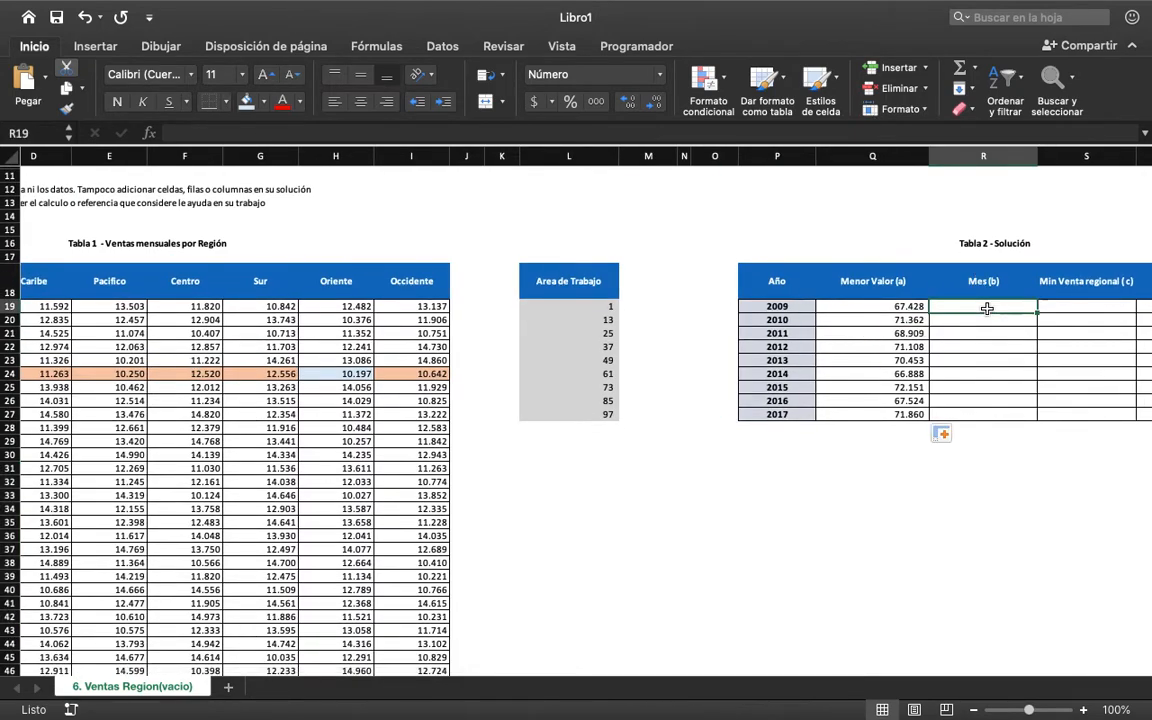
text(=)
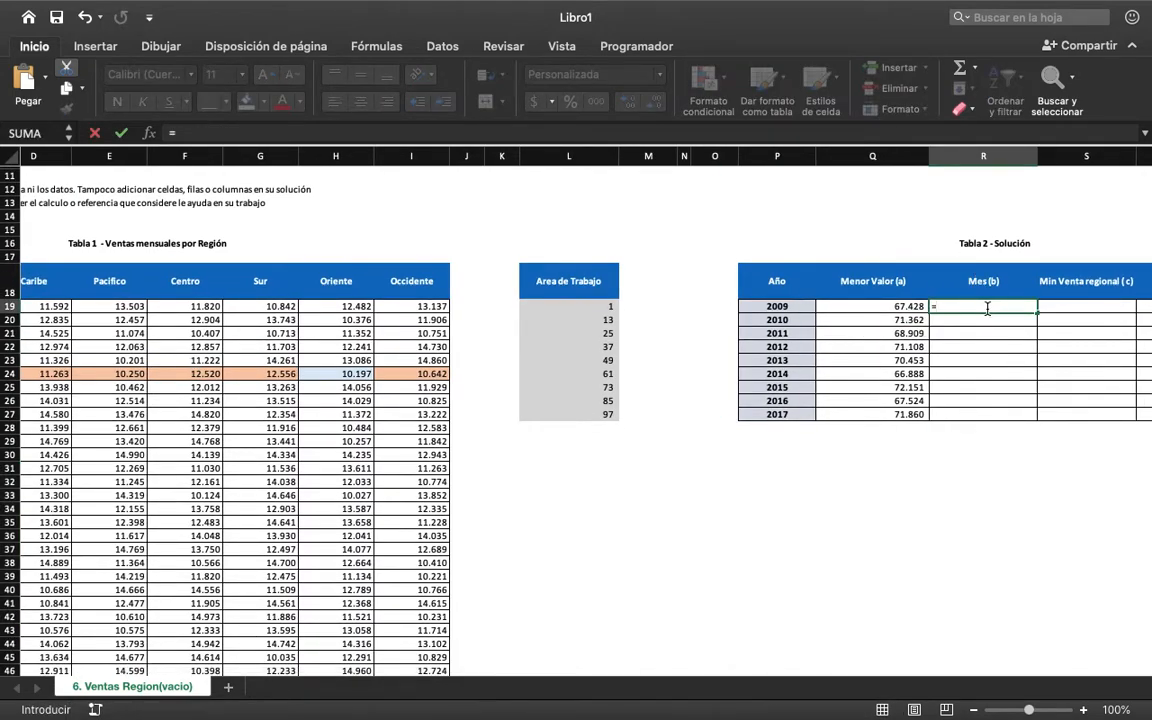
text(indice)
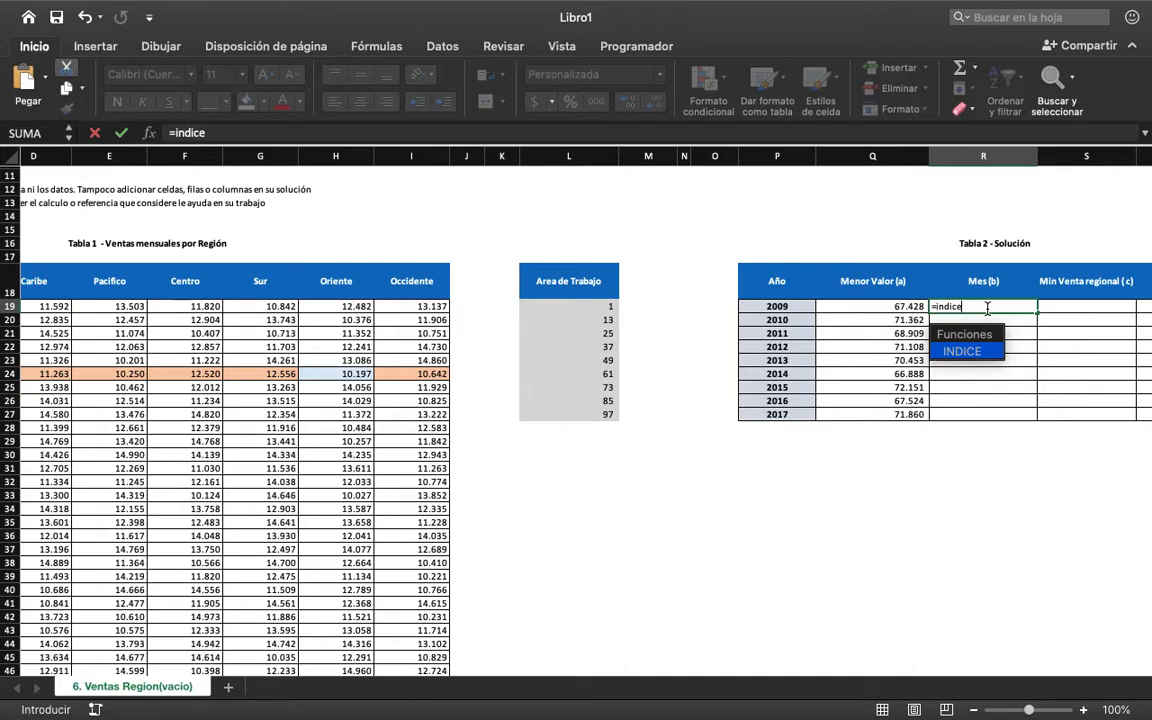
key(Tab)
scroll(80, 279, left, 4)
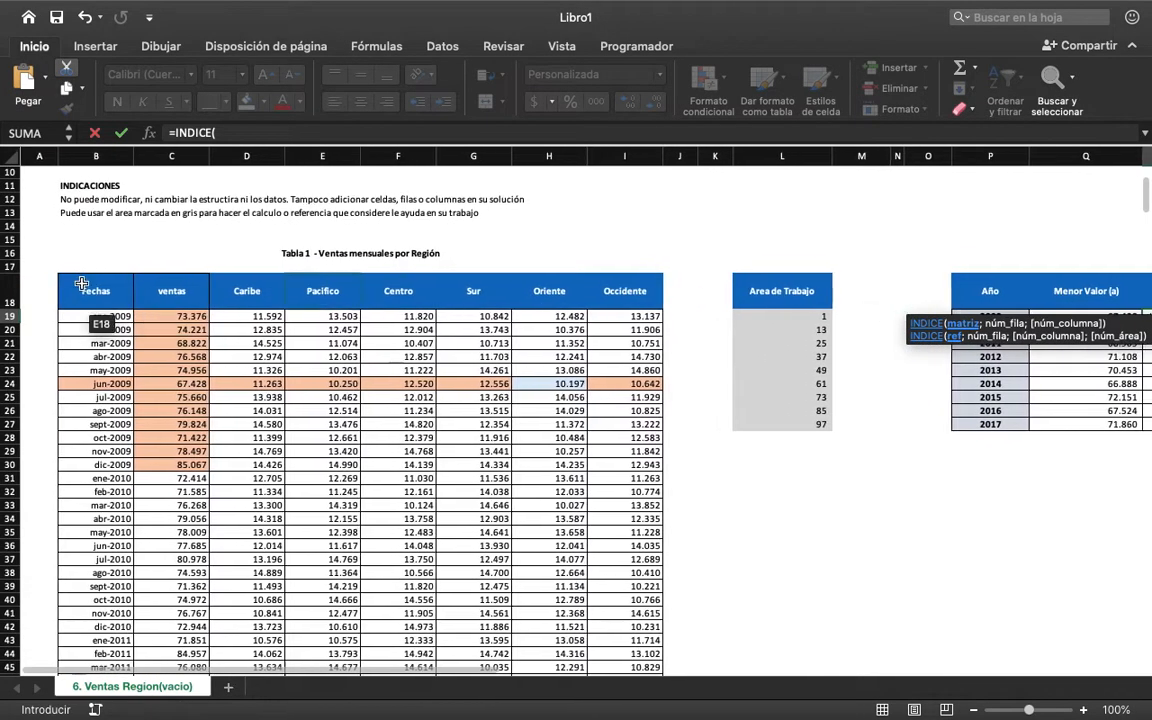
click(117, 316)
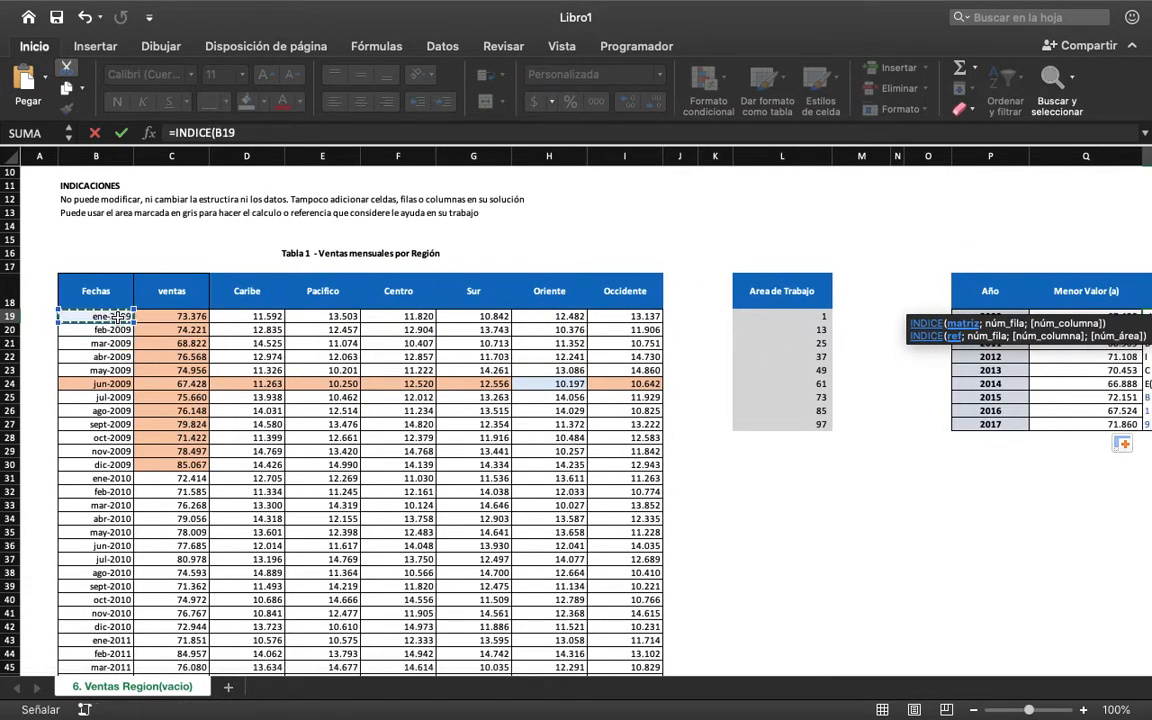
key(ctrl+shift+Down)
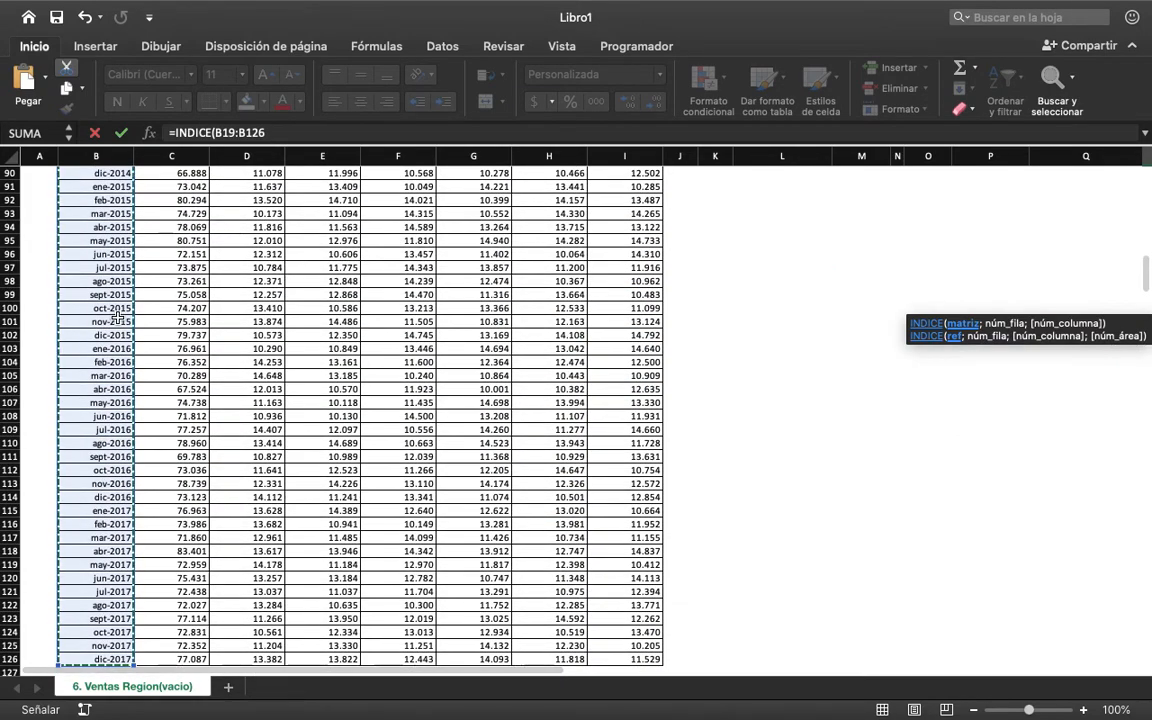
key(F4)
text(;)
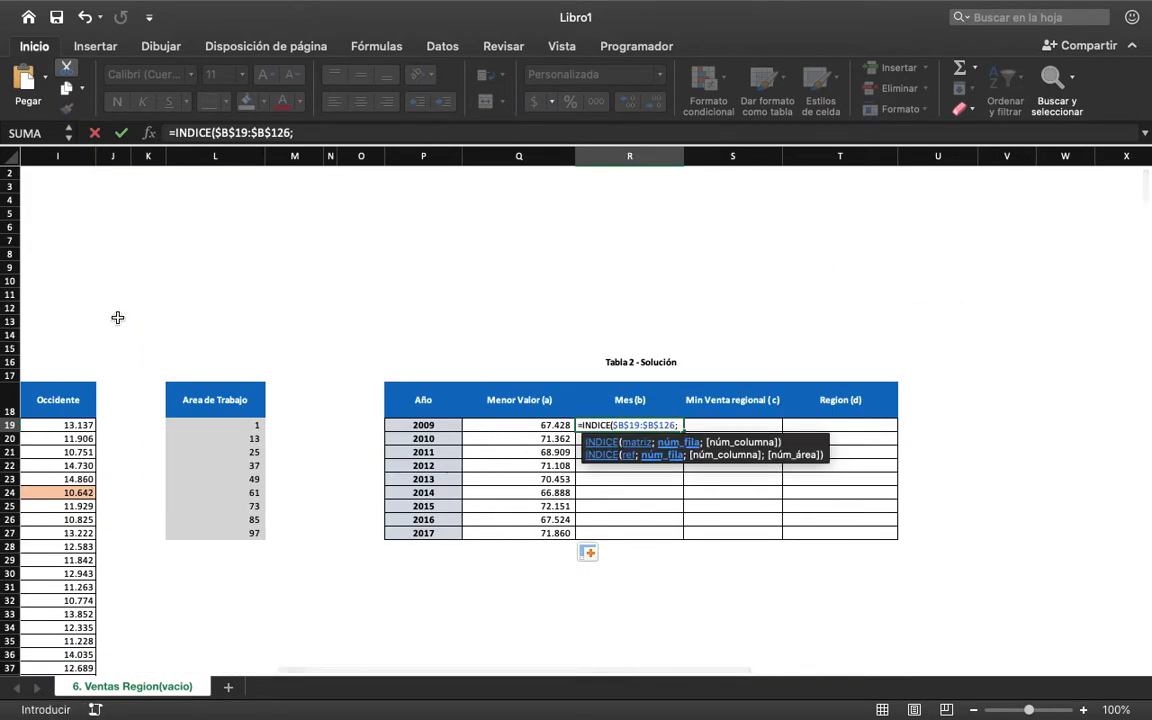
Nest COINCIDIR as the row number of INDICE, with the column-locked reference $Q19 as its lookup value.
scroll(260, 265, left, 10)
scroll(260, 265, down, 5)
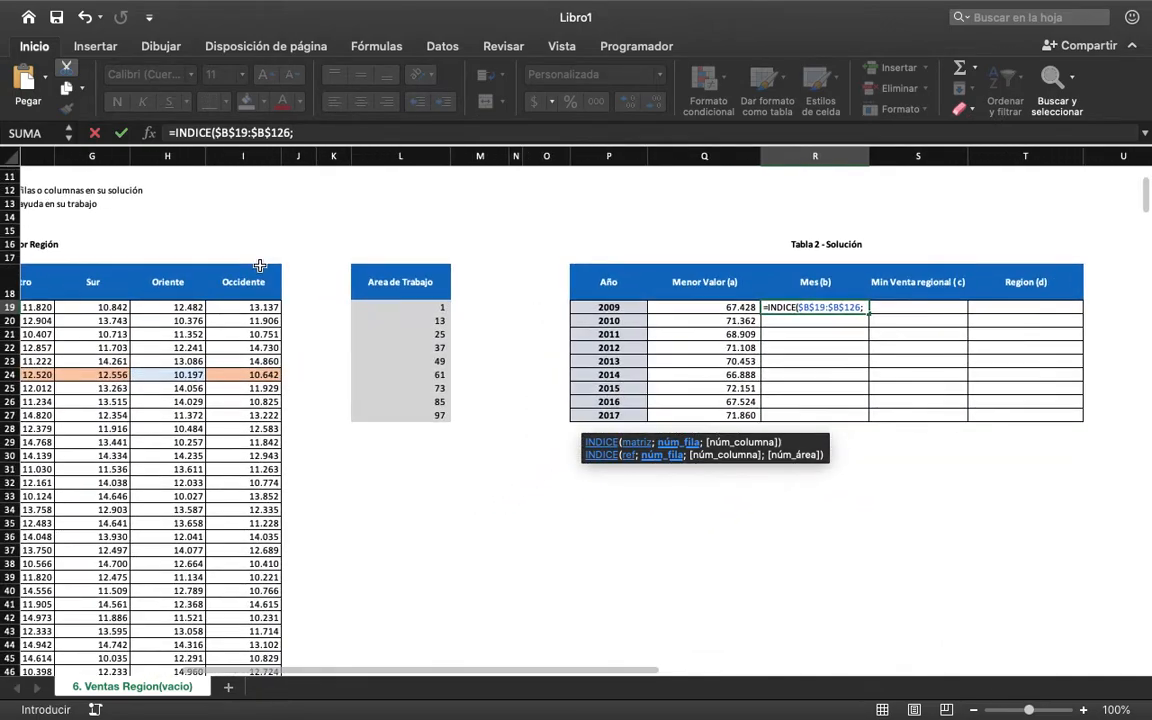
scroll(260, 265, left, 3)
scroll(260, 265, up, 2)
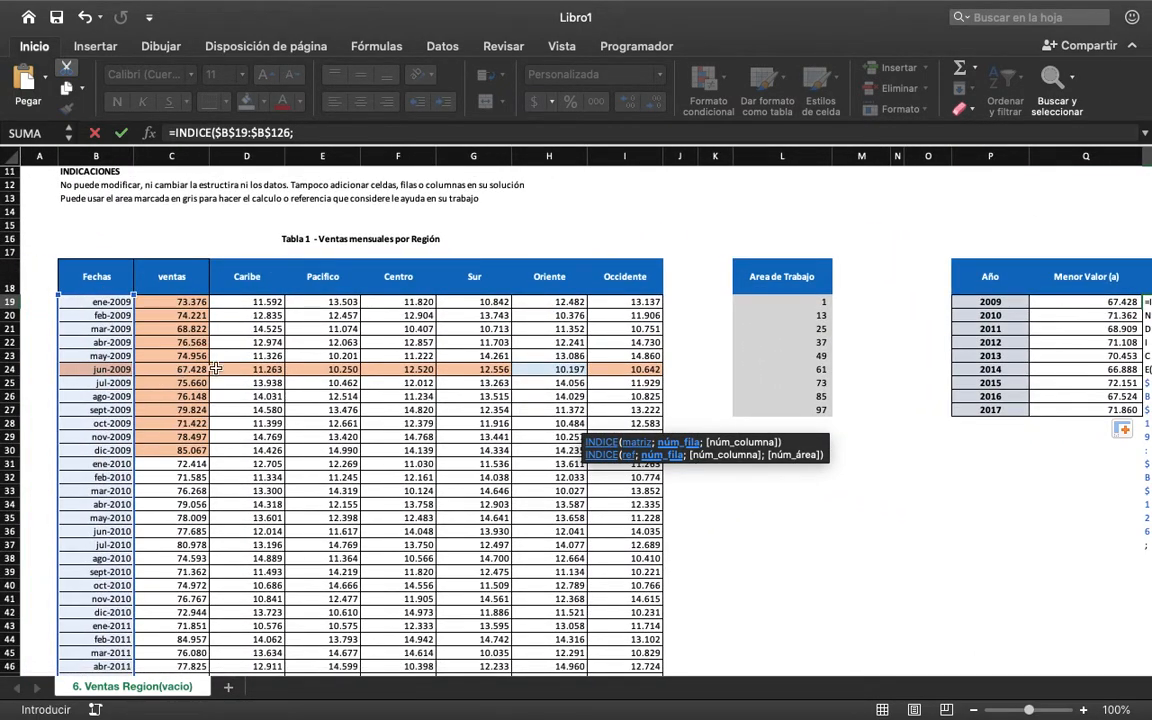
scroll(180, 370, right, 5)
scroll(180, 370, up, 1)
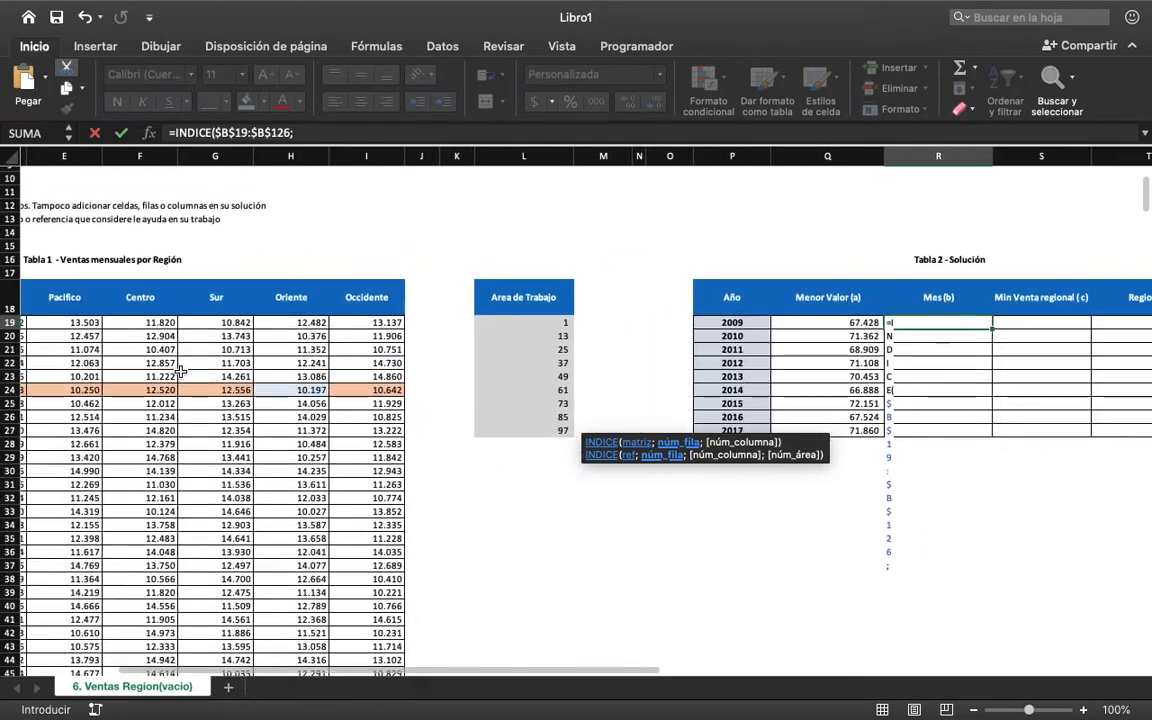
click(303, 132)
text(coin)
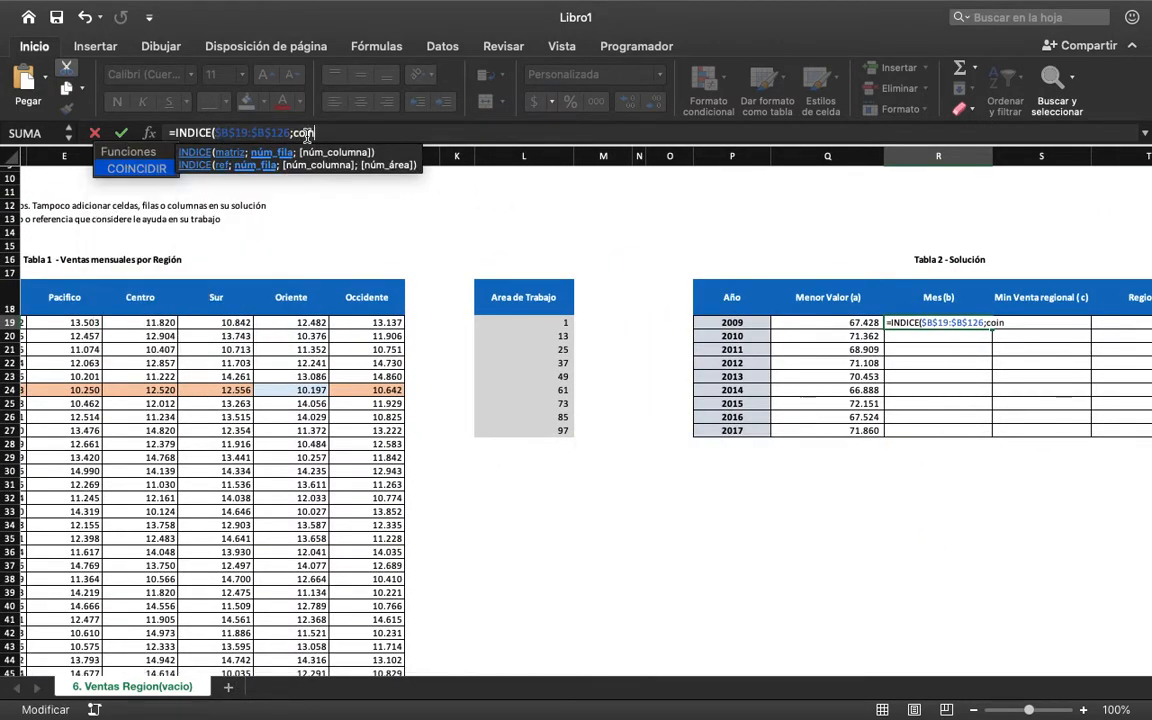
key(Tab)
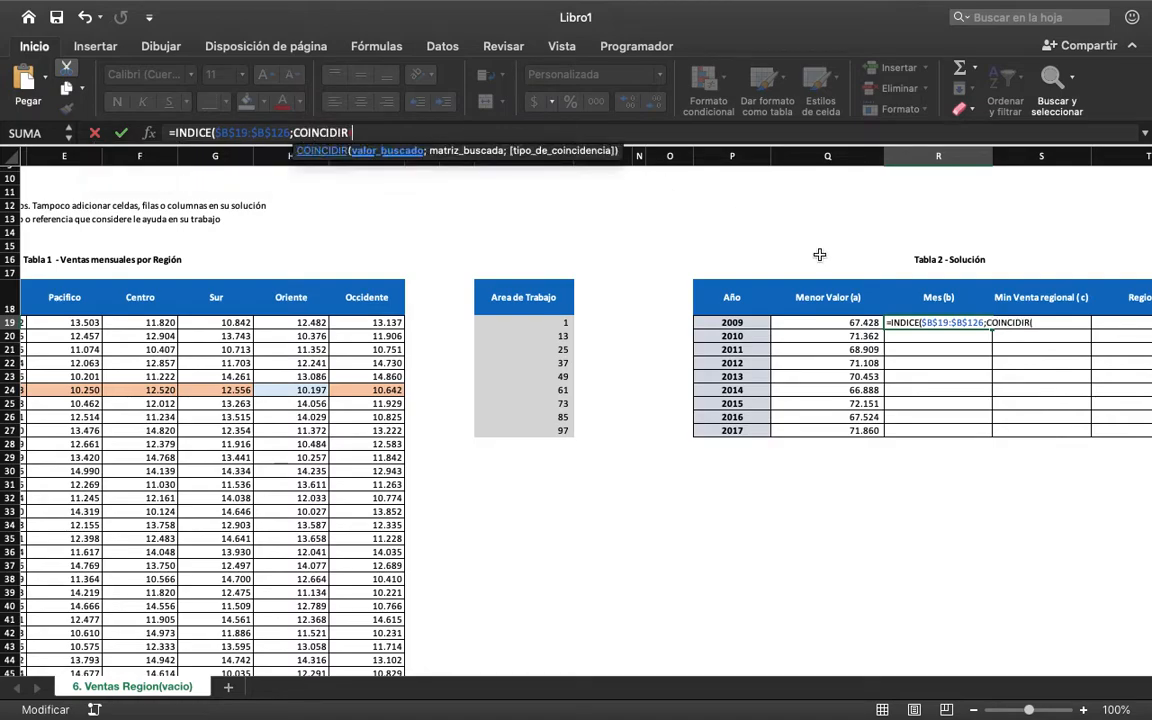
click(813, 324)
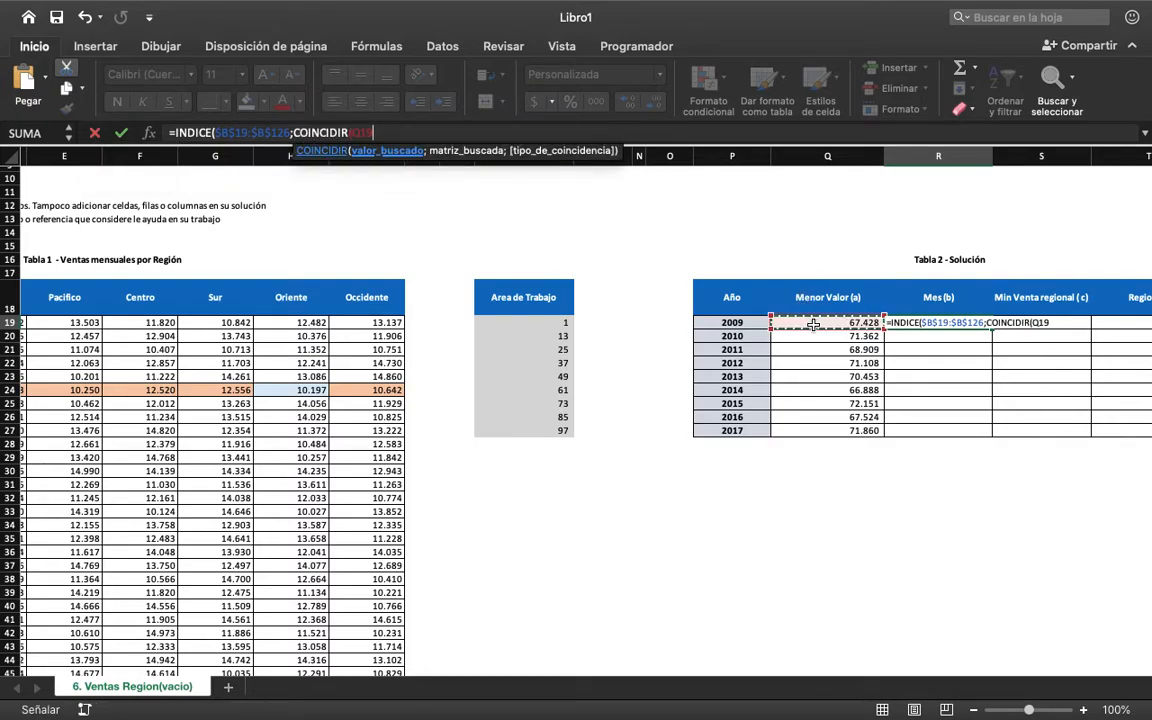
key(F4)
key(F4)
key(F4)
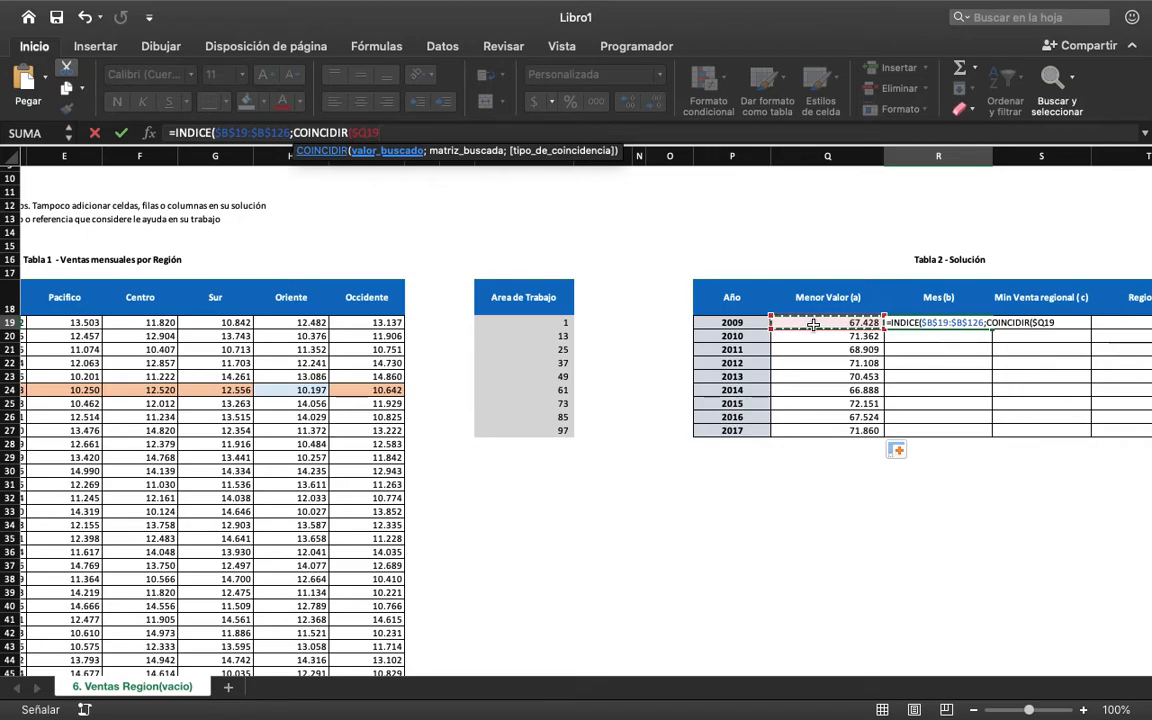
text(;)
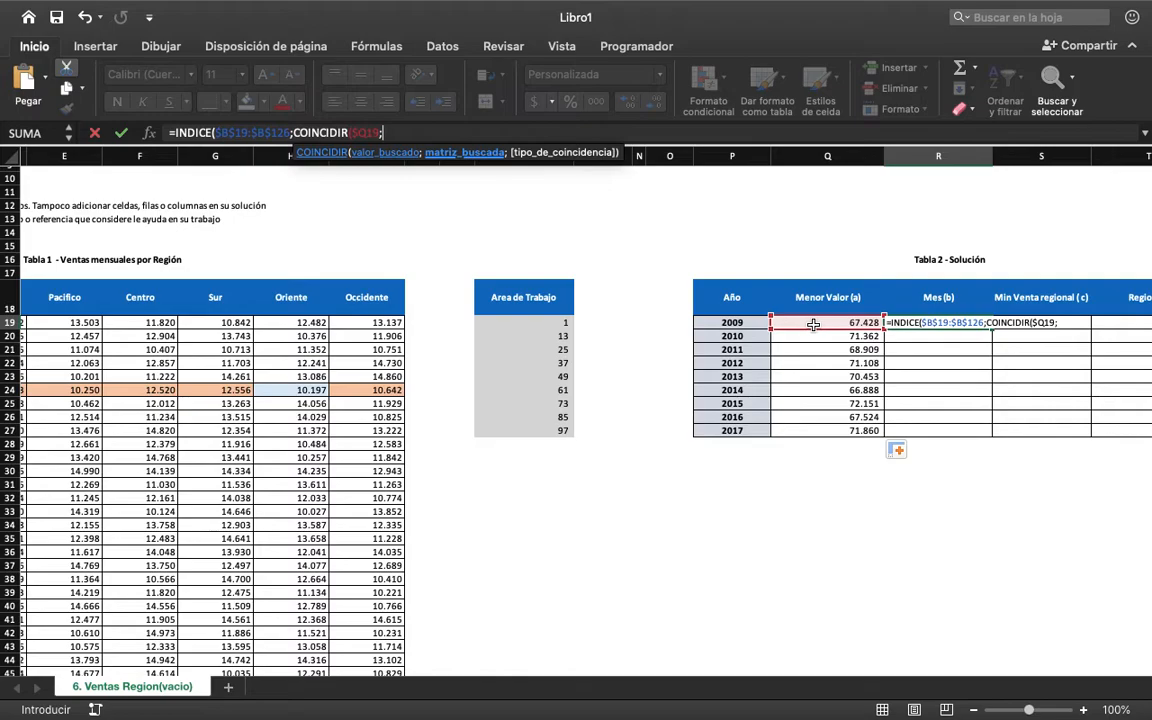
Complete COINCIDIR in R19 with the absolute ventas range $C$19:$C$126 as its lookup array and 0 for an exact match.
scroll(625, 306, left, 5)
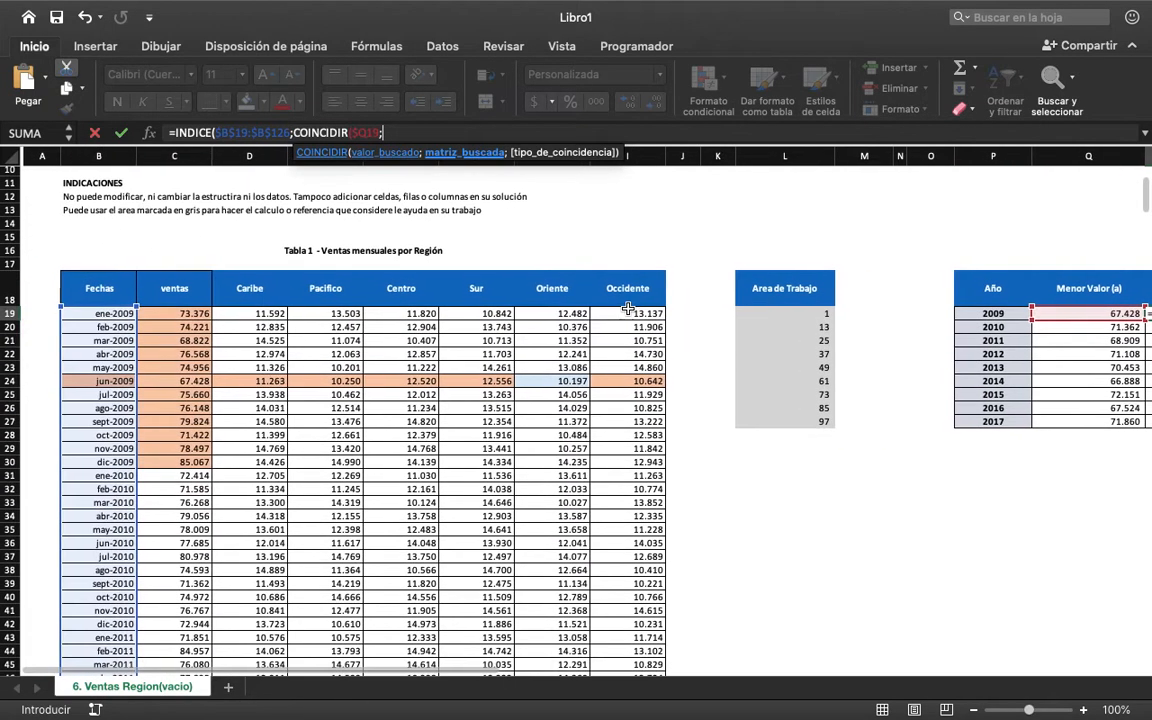
click(180, 315)
key(super+shift+Down)
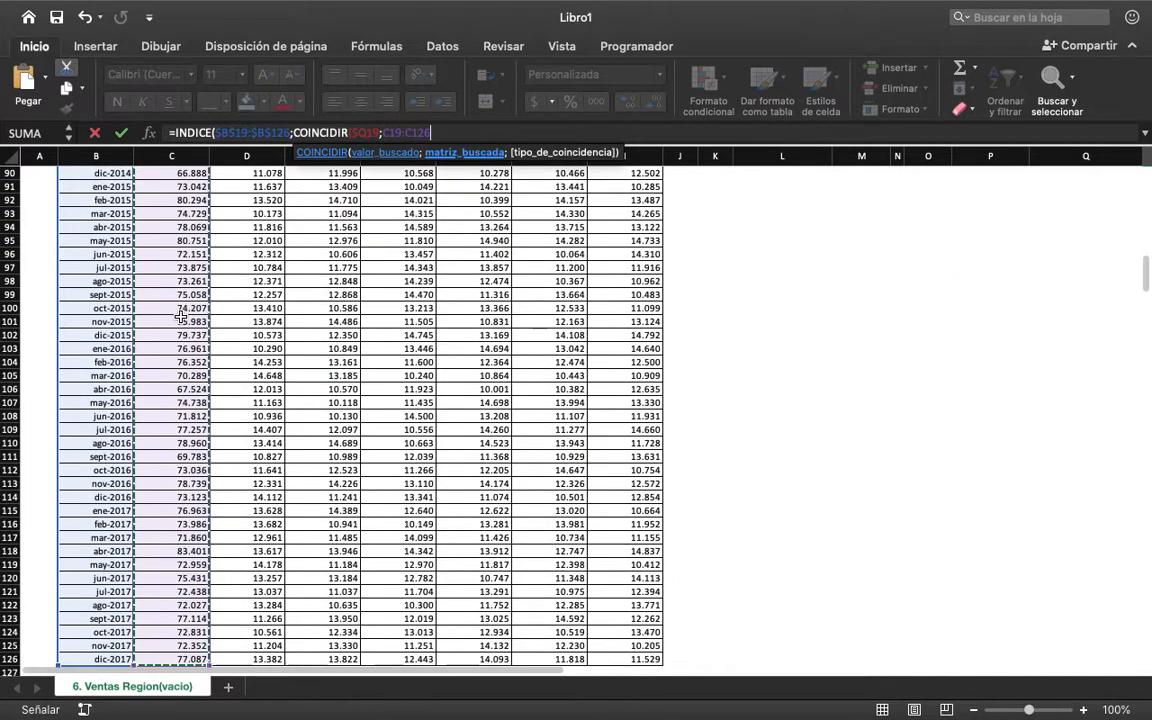
key(super+t)
text(;)
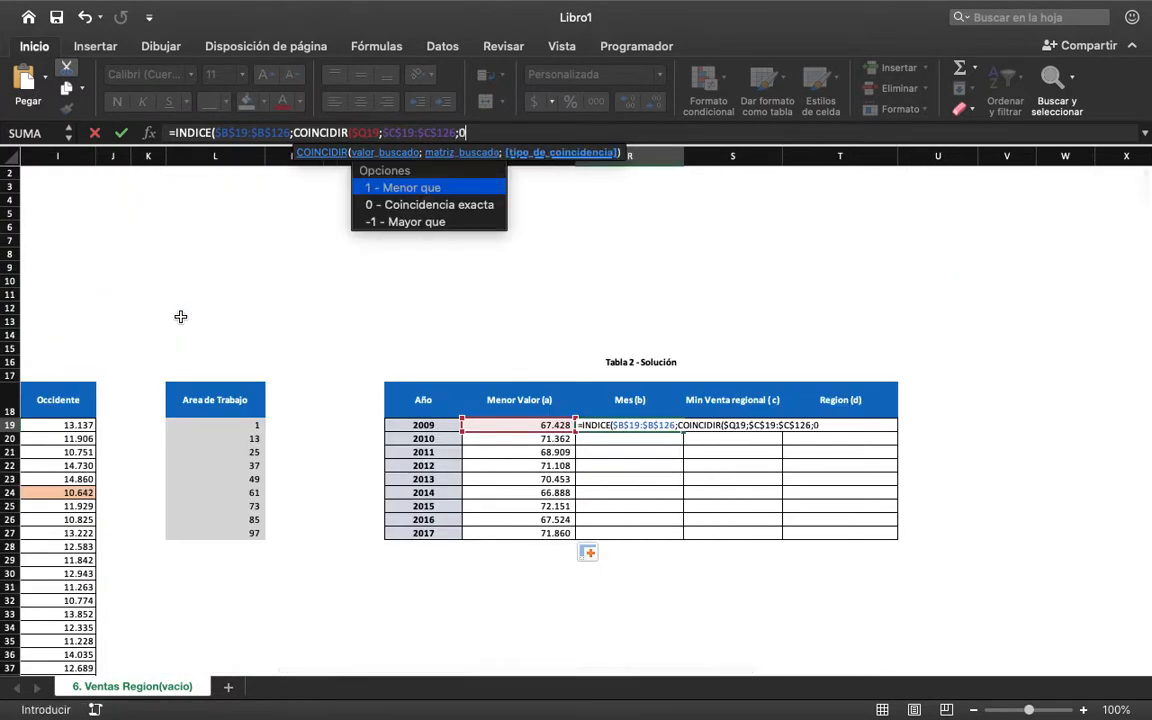
text(0);)
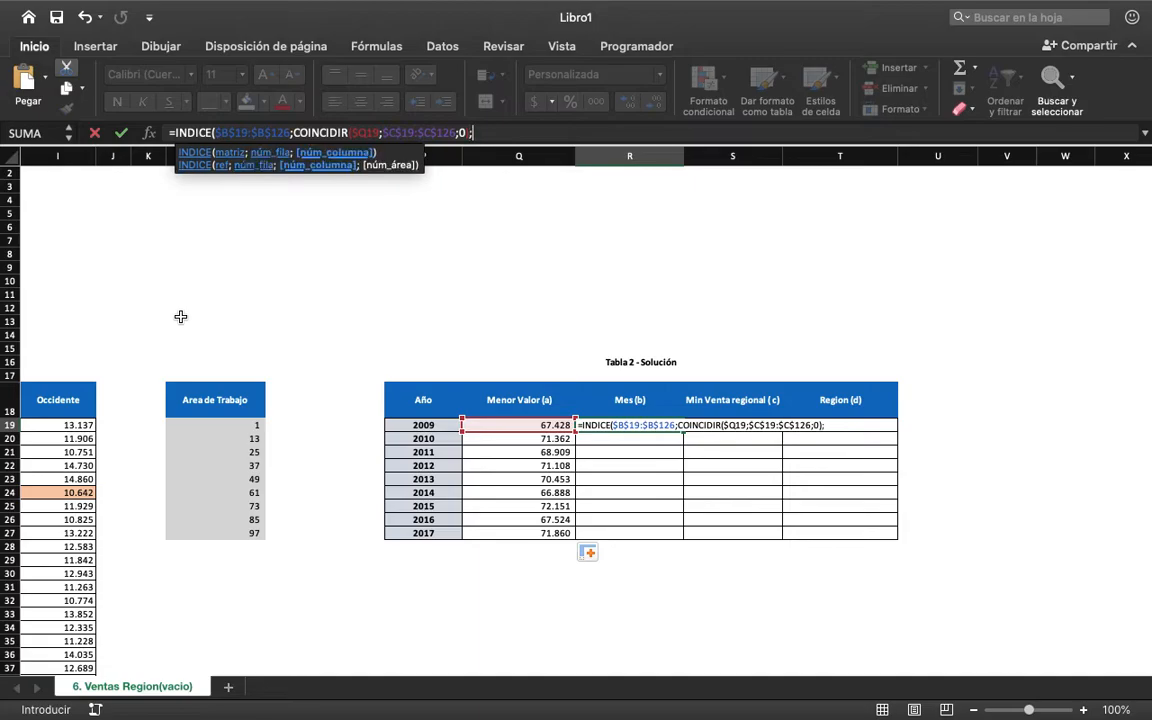
Finish the INDICE formula in R19 with column number 1 and fill it down to R27.
scroll(200, 404, left, 10)
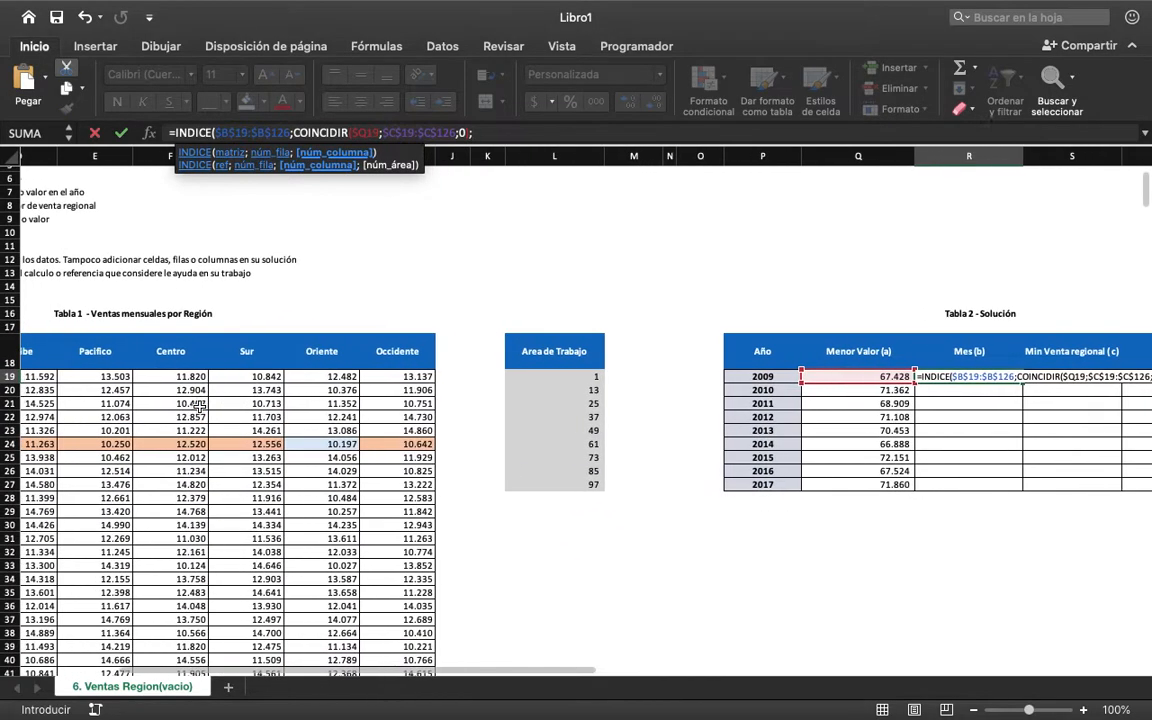
scroll(200, 405, left, 2)
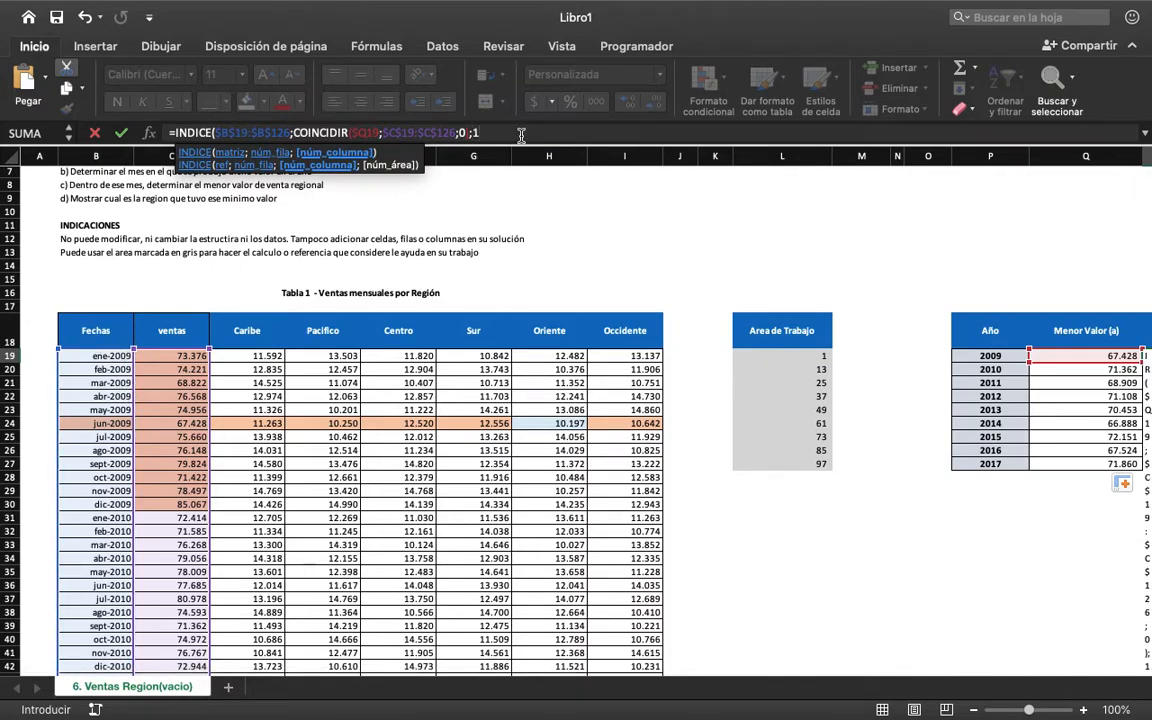
key(Return)
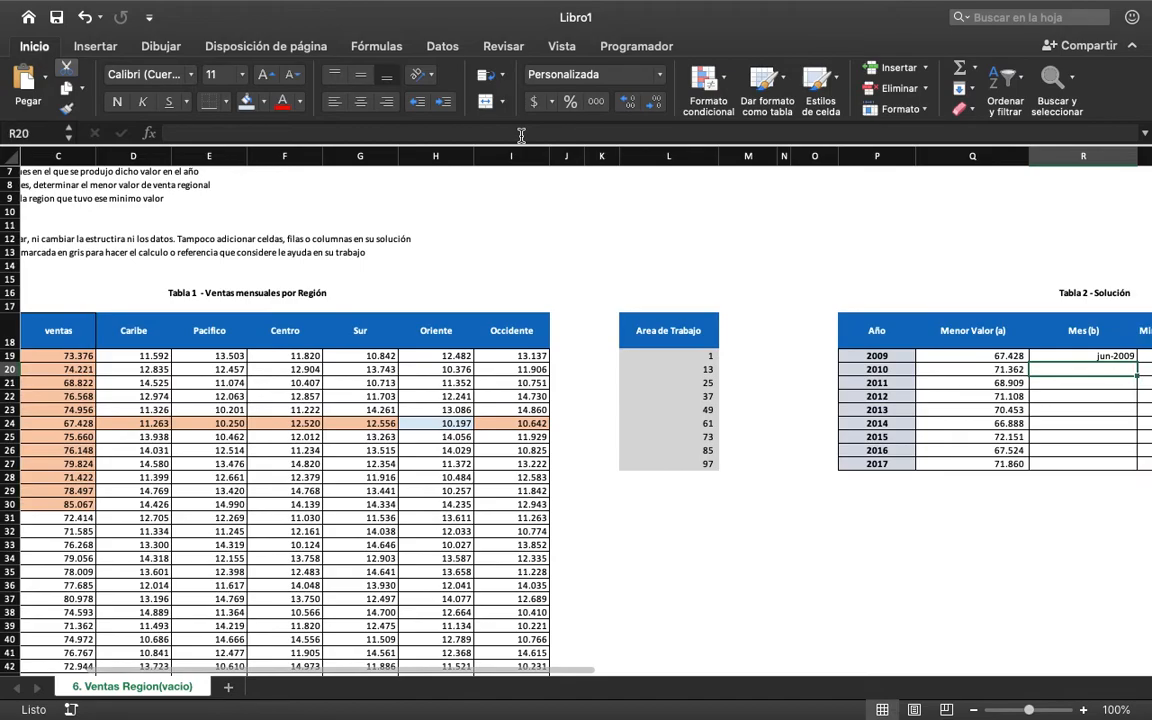
scroll(870, 265, right, 5)
scroll(870, 265, down, 1)
click(775, 326)
double_click(778, 328)
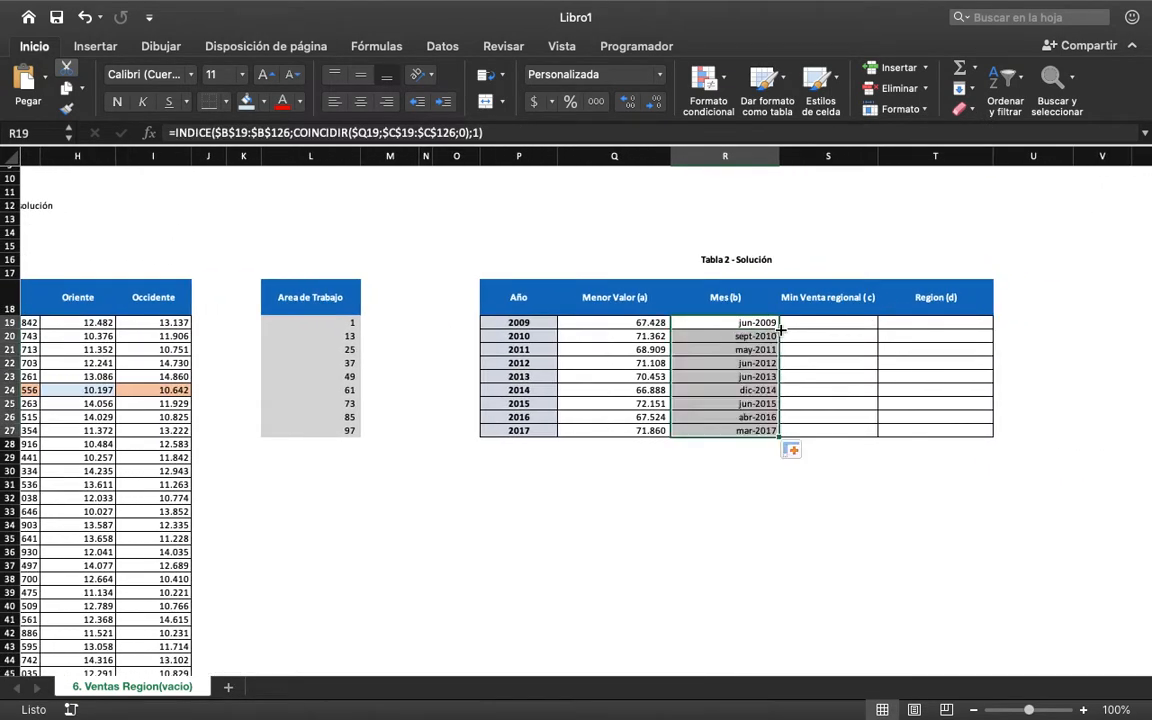
Check the 2010 monthly sales in C31:C42 against the 2010 Mes result in Tabla 2.
scroll(548, 288, left, 7)
scroll(548, 288, down, 2)
drag(165, 379, 165, 525)
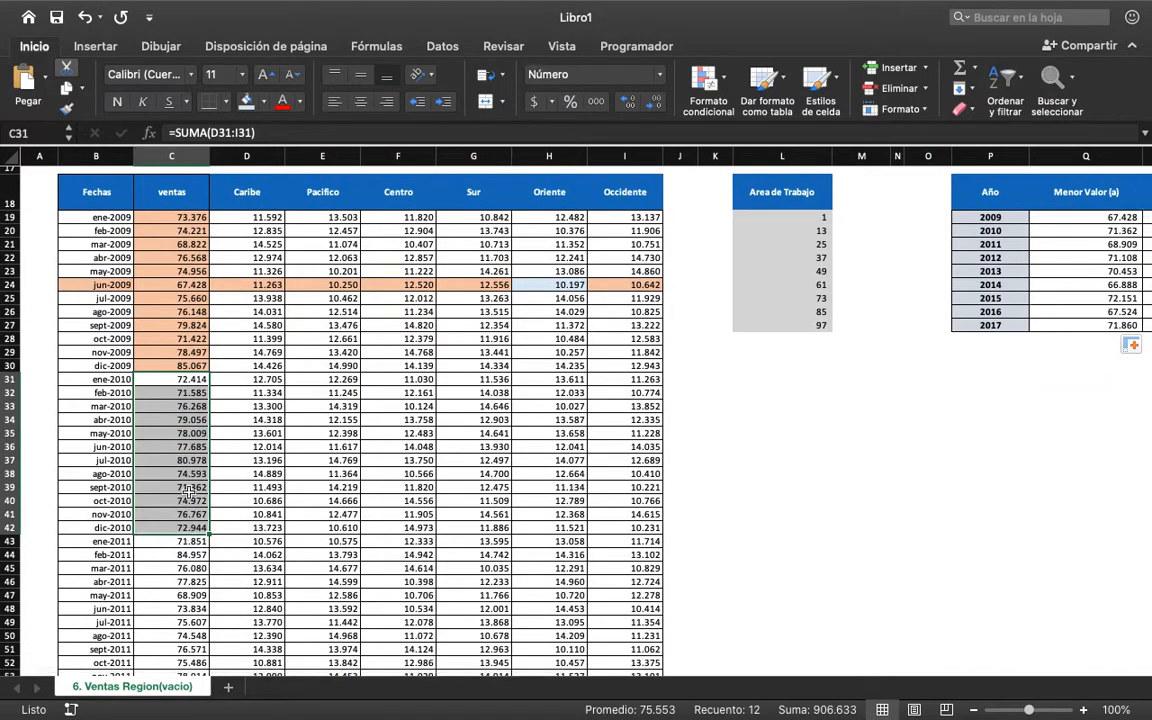
scroll(152, 487, right, 7)
scroll(152, 487, up, 1)
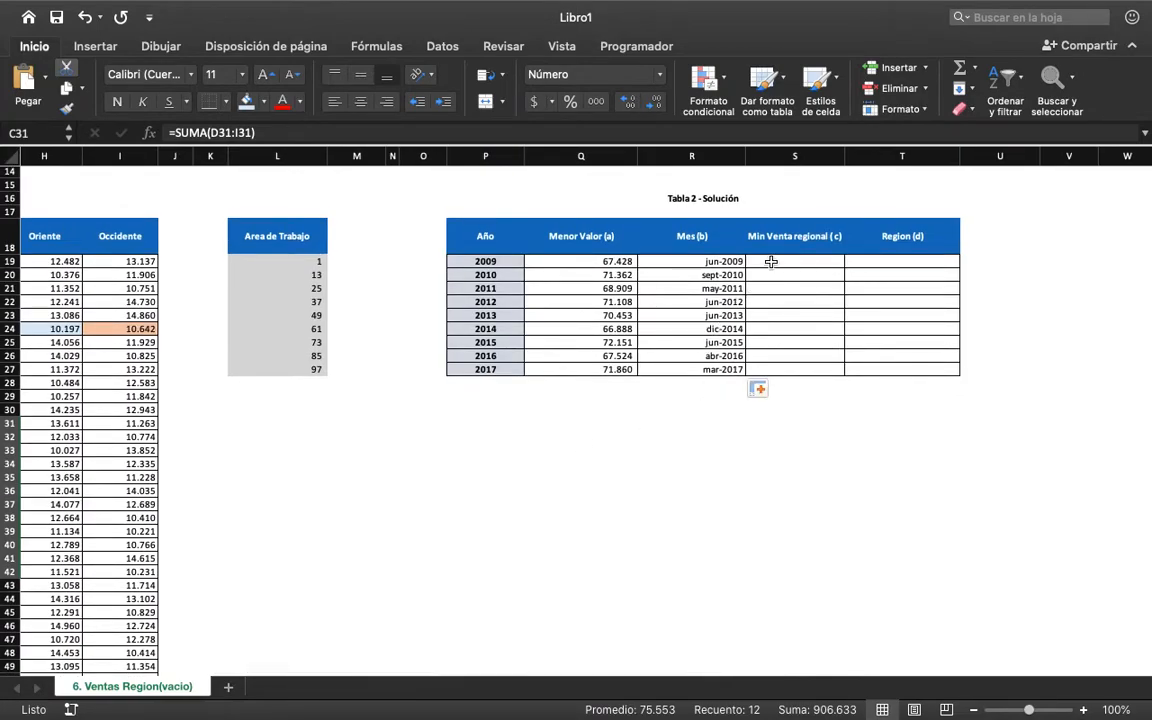
Examine the June 2009 row in Tabla 1: its date, total sales and the regional sales in D24:I24.
scroll(725, 274, left, 4)
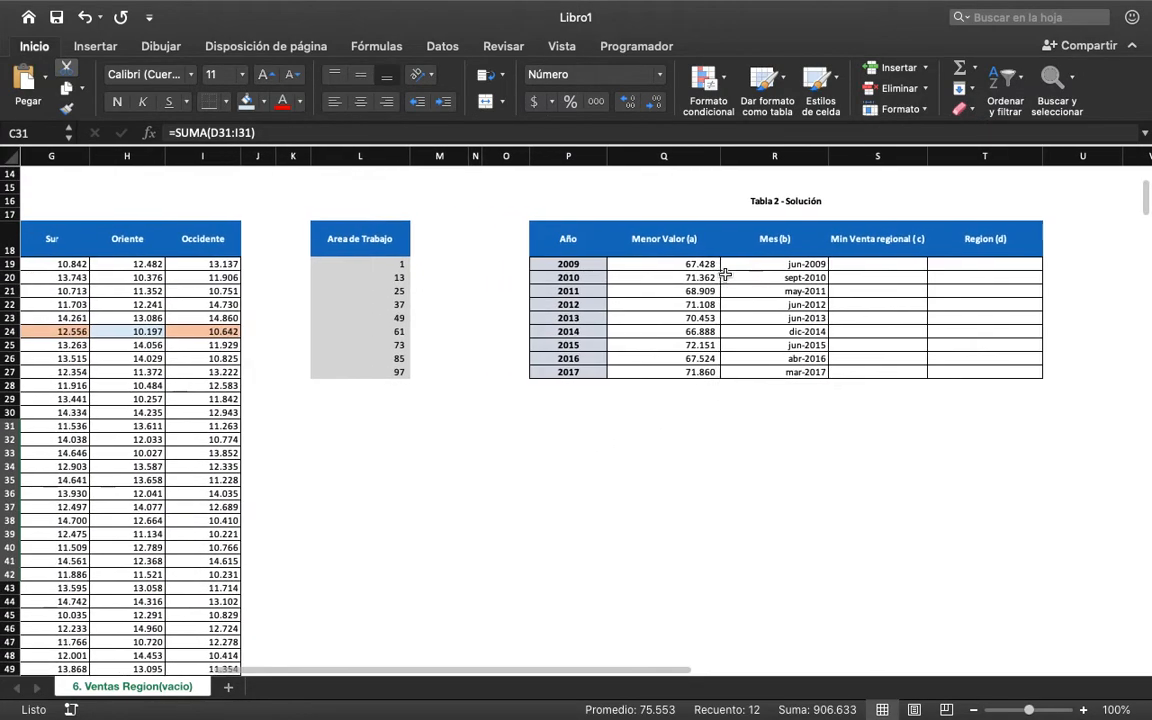
scroll(725, 274, up, 1)
scroll(725, 274, left, 3)
scroll(725, 274, down, 1)
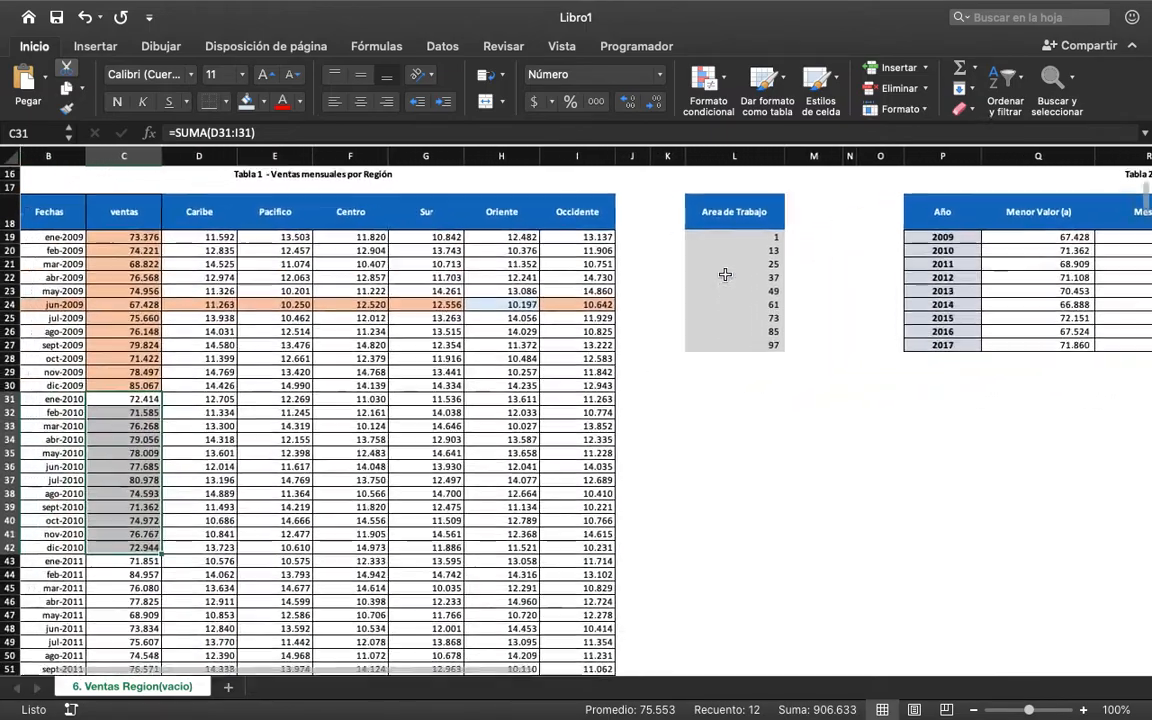
click(113, 347)
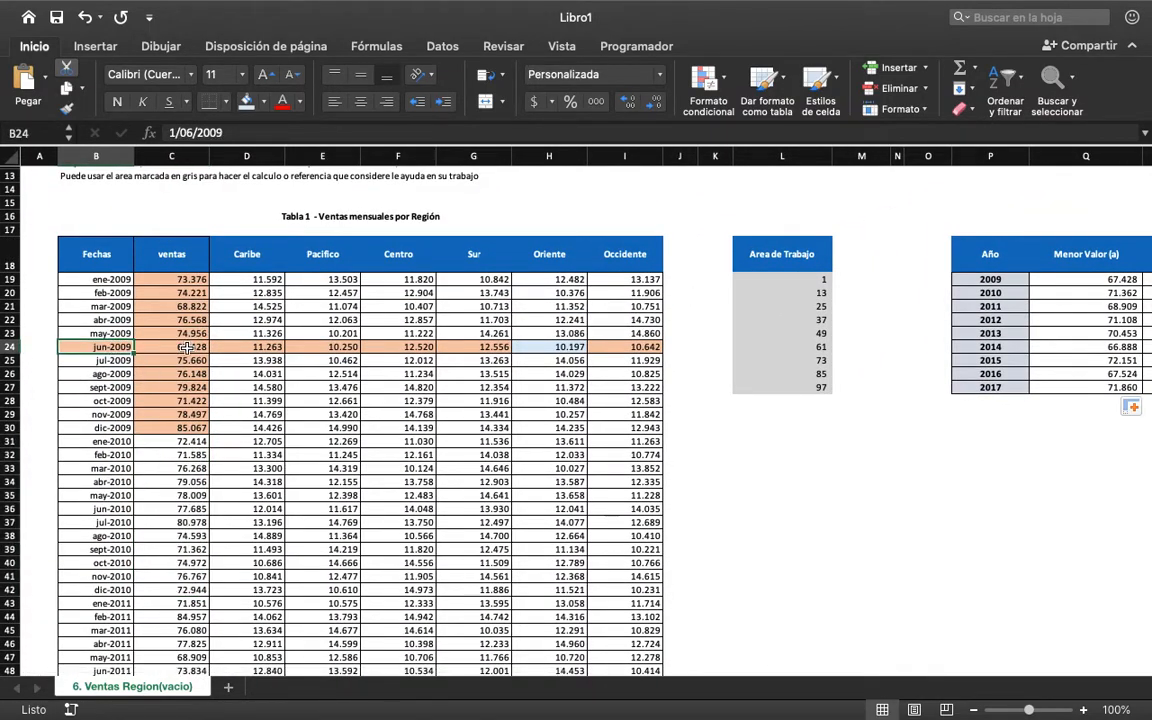
click(187, 347)
drag(247, 347, 599, 342)
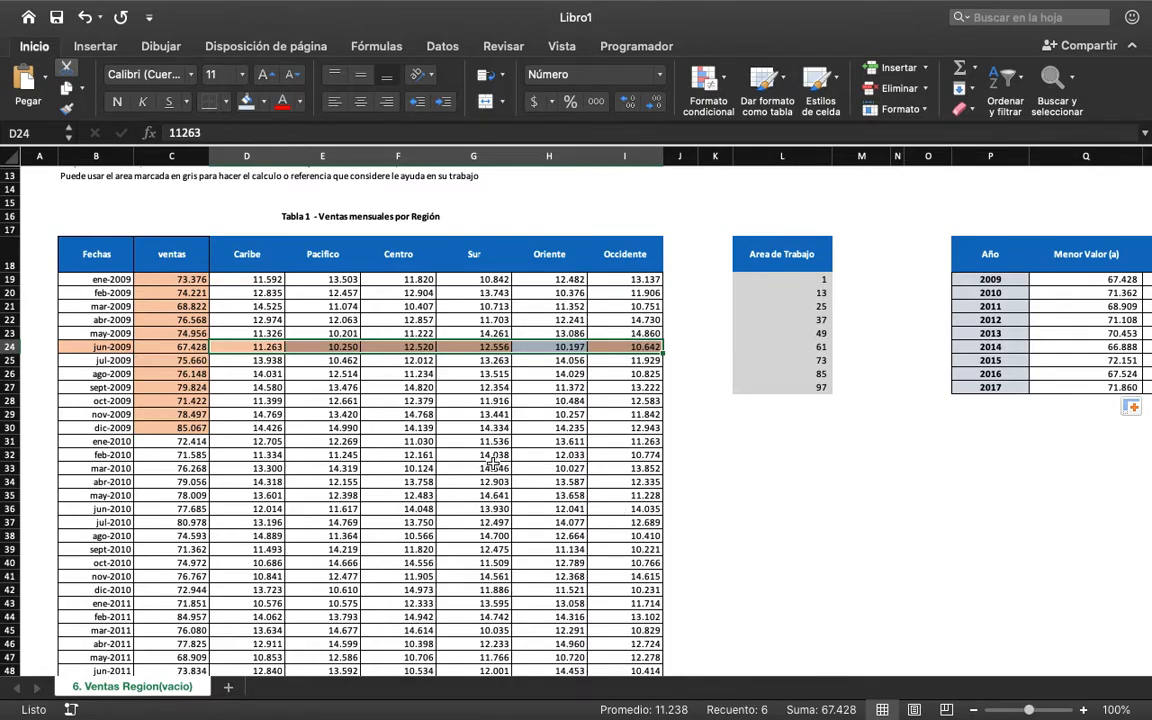
Start a MIN formula with a nested DESREF in the 2009 Min Venta regional cell, S19.
scroll(445, 418, right, 5)
click(976, 291)
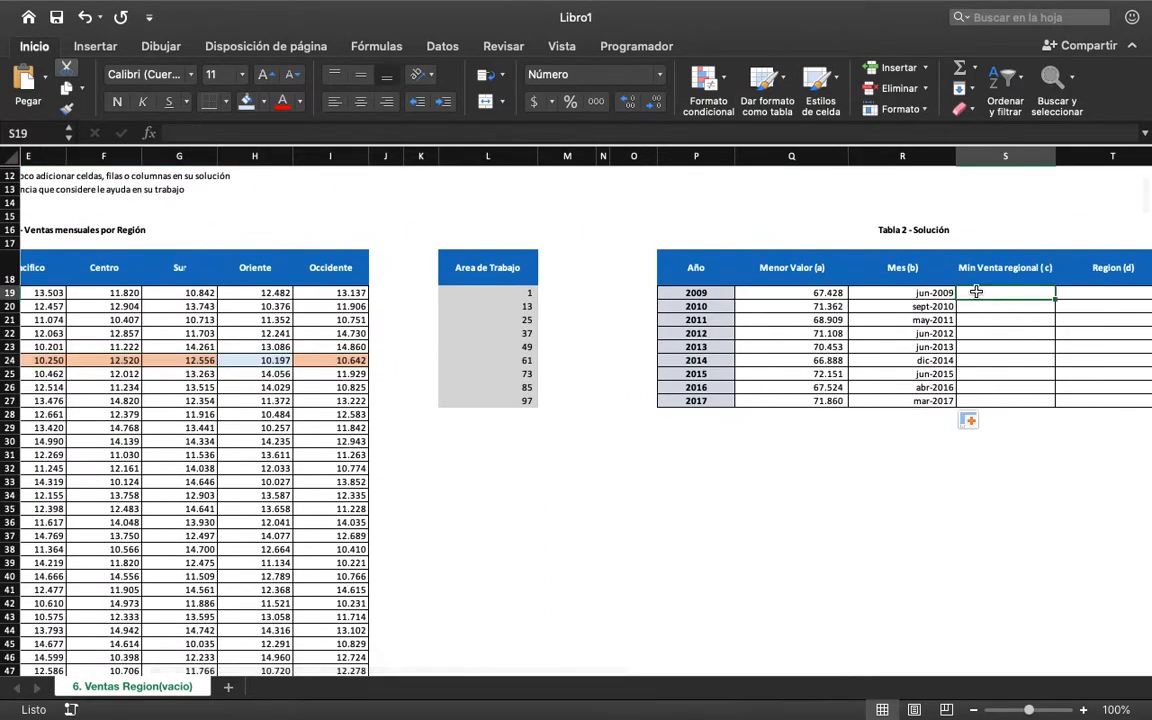
text(=min)
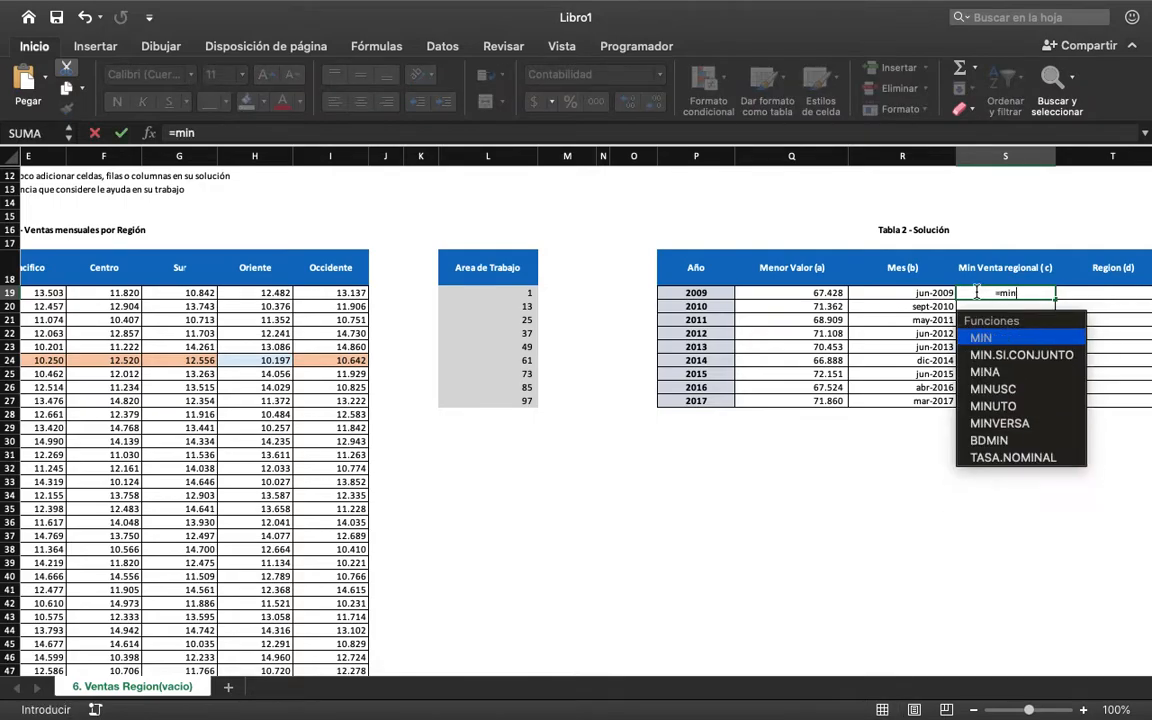
text(()
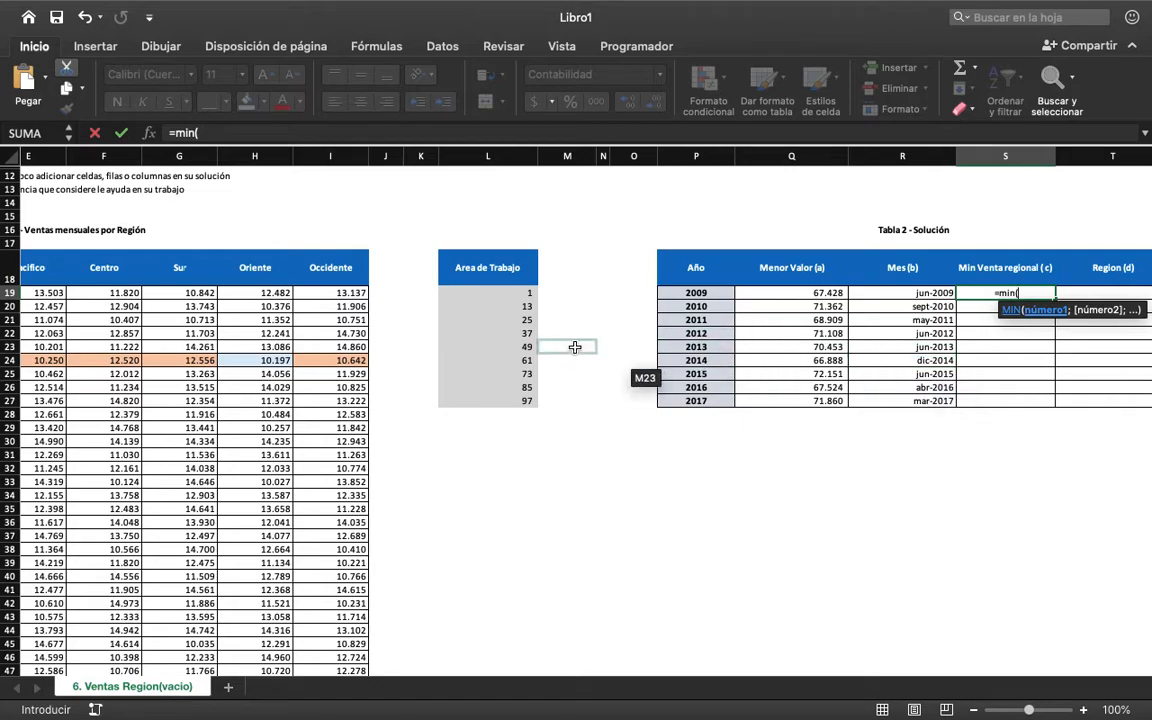
scroll(576, 345, left, 5)
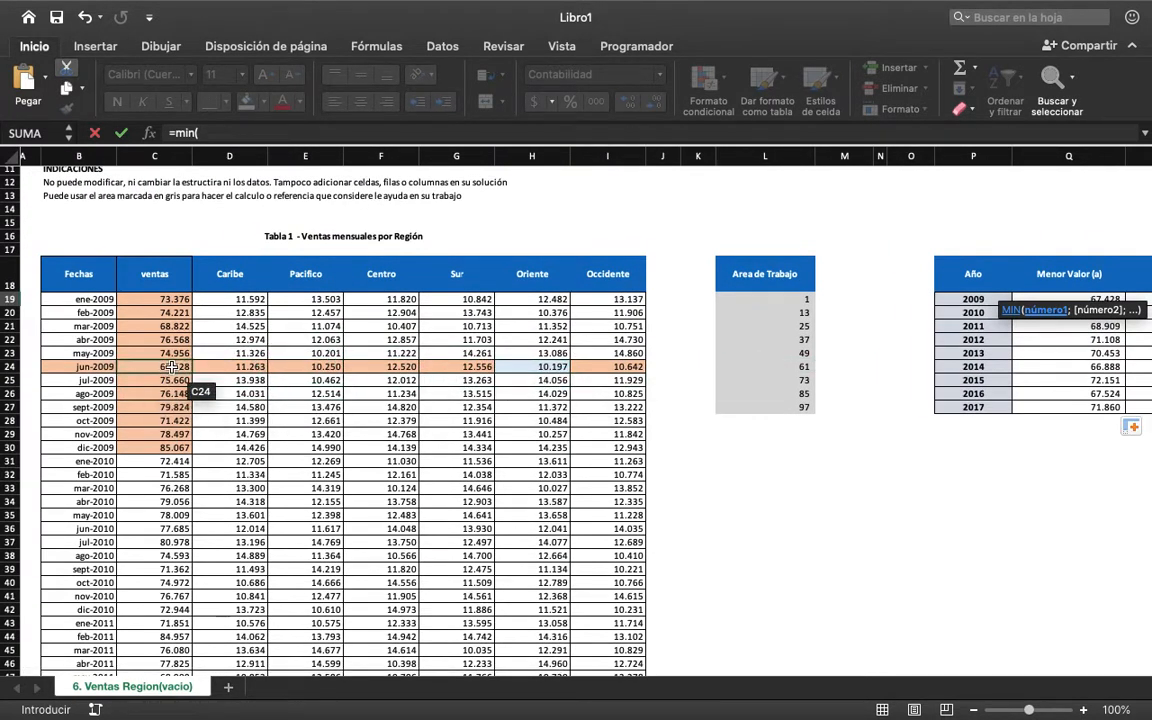
scroll(170, 368, right, 6)
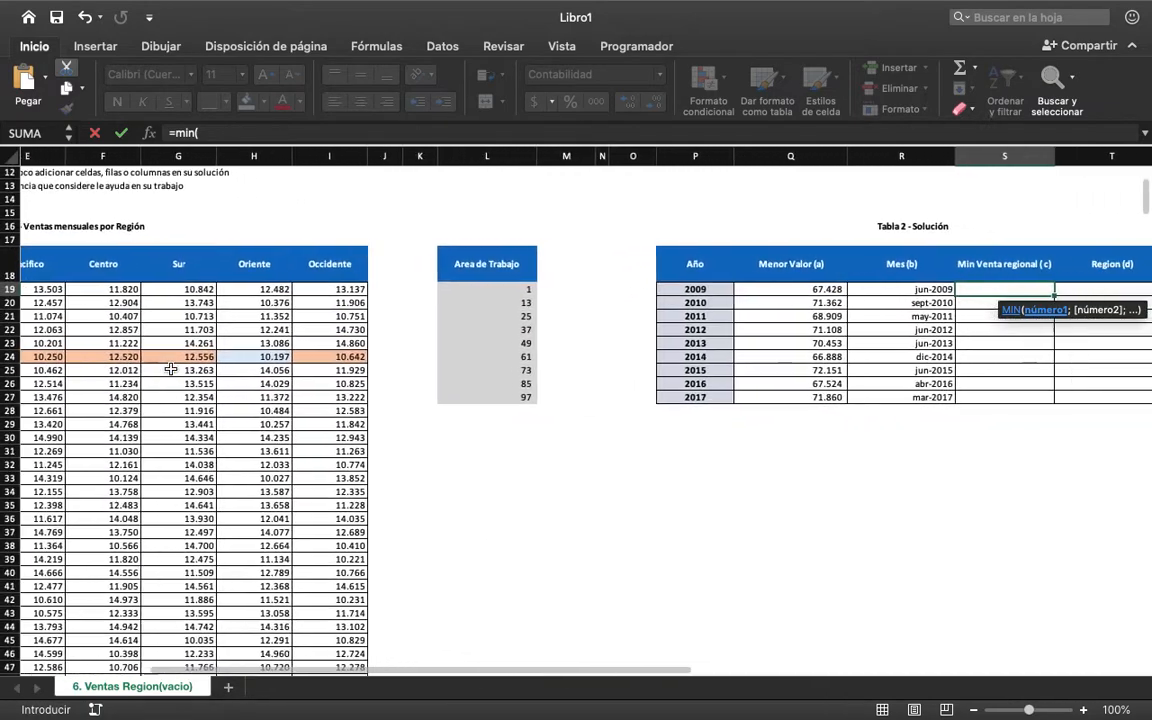
text(desref)
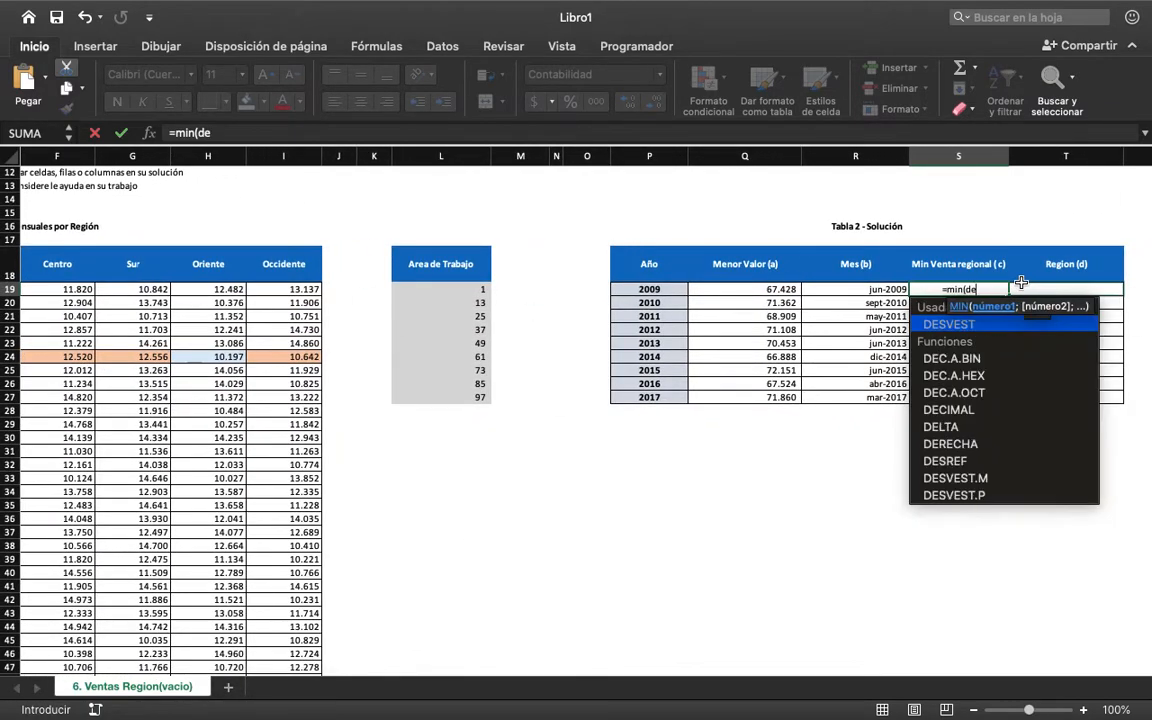
key(Tab)
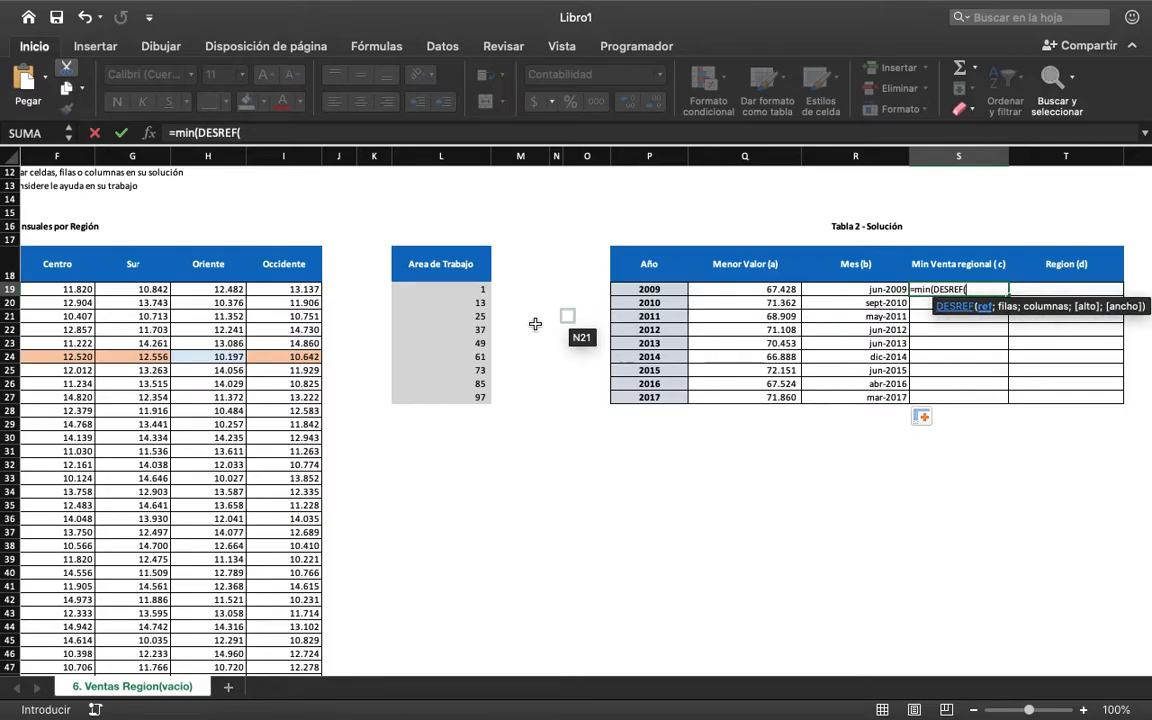
Set the ventas header cell as DESREF's starting reference, locked as $C$18.
scroll(548, 321, left, 6)
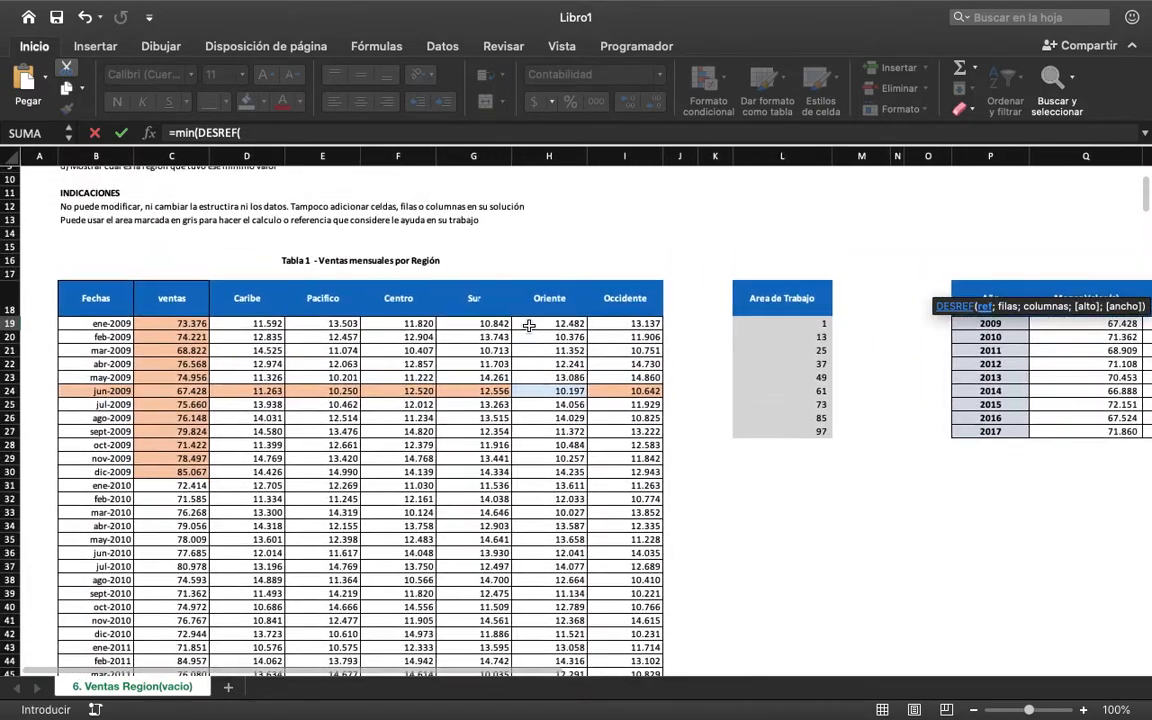
click(177, 301)
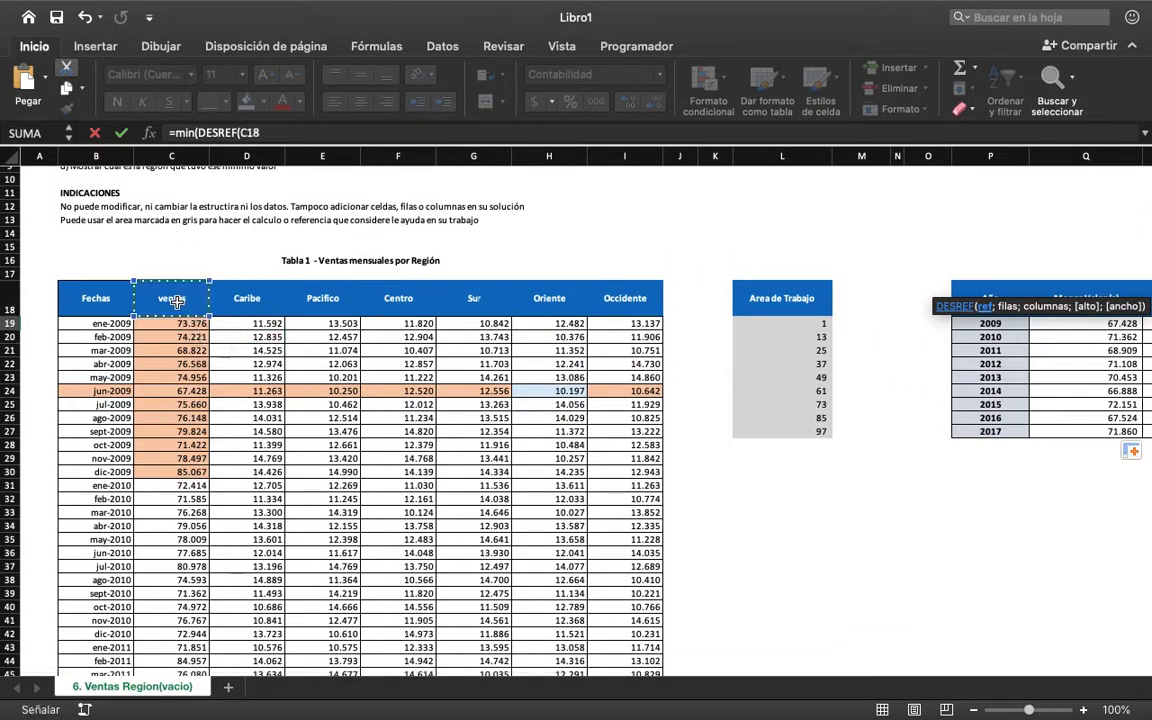
key(F4)
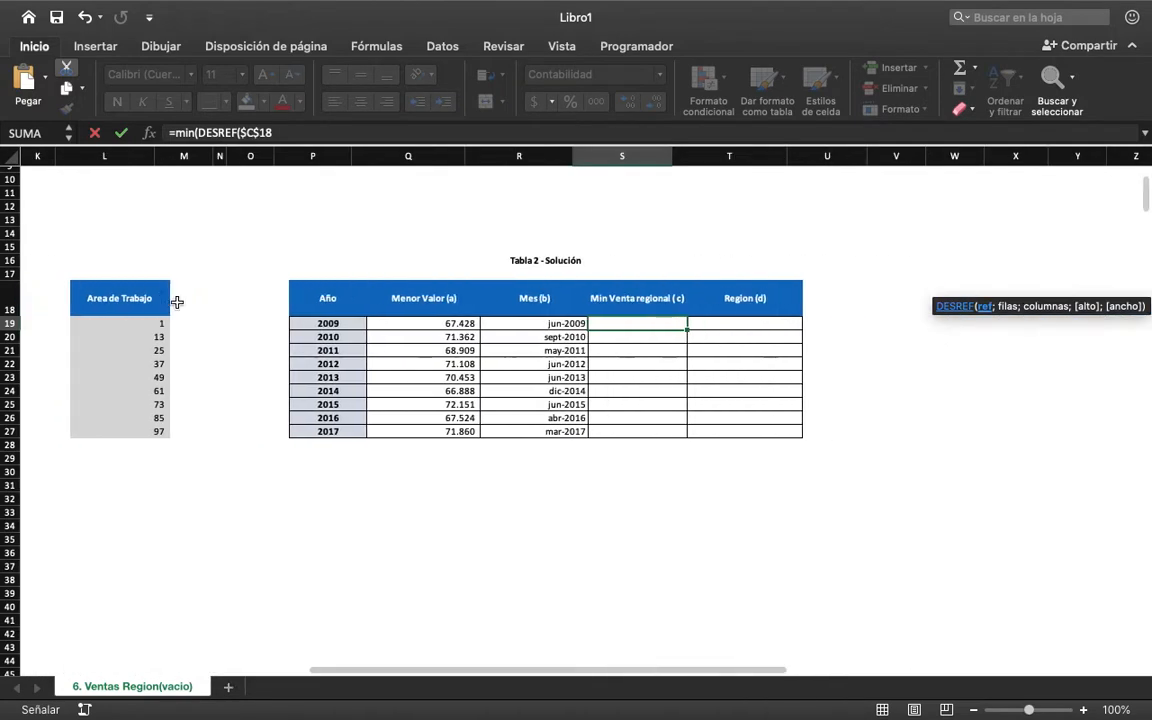
text(;)
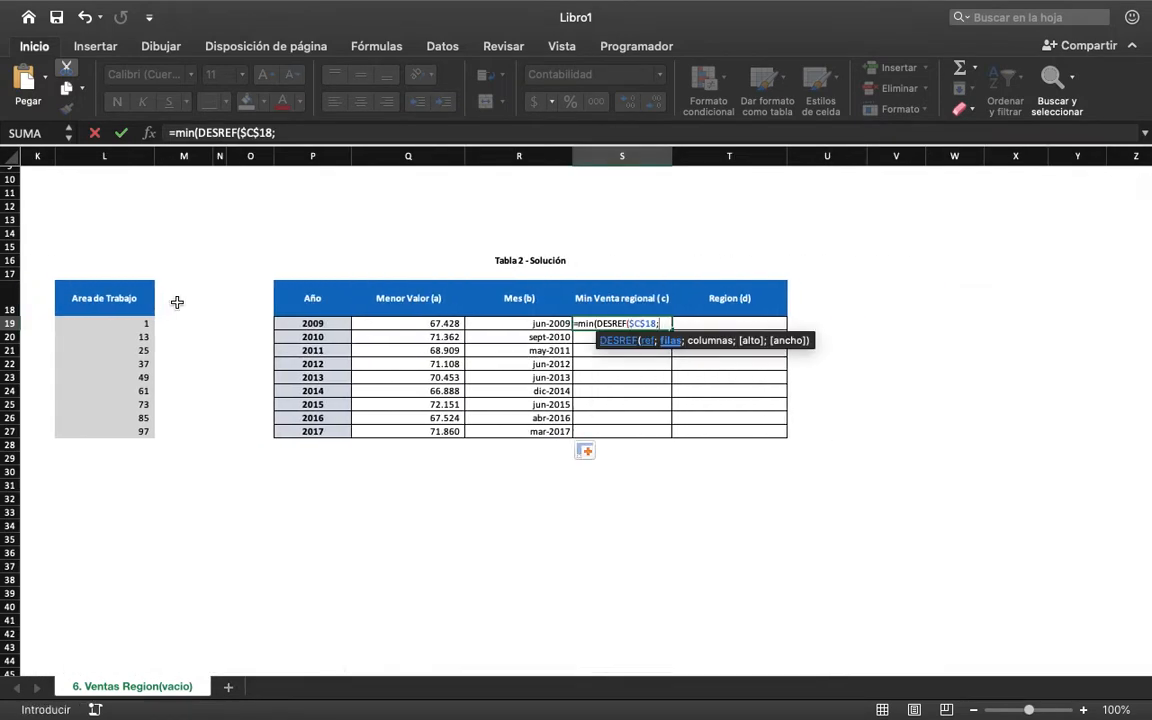
Nest COINCIDIR as the rows argument of DESREF, with the column-locked reference $Q19 as its lookup value.
scroll(318, 253, left, 5)
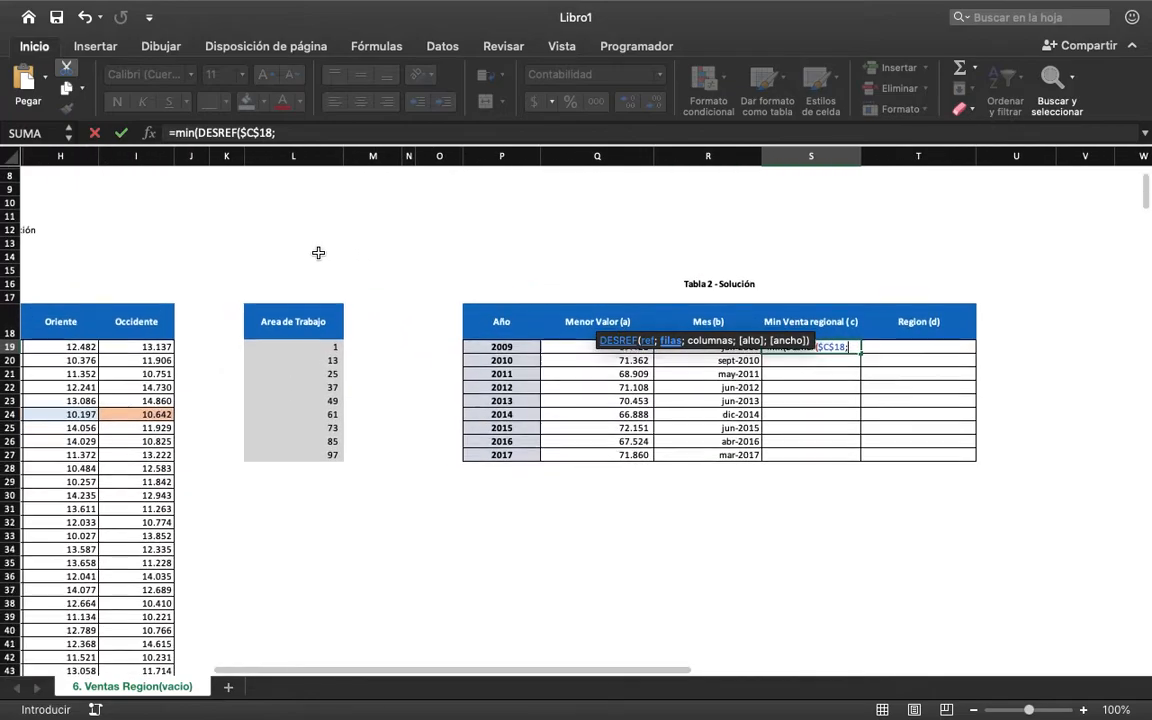
scroll(318, 253, left, 5)
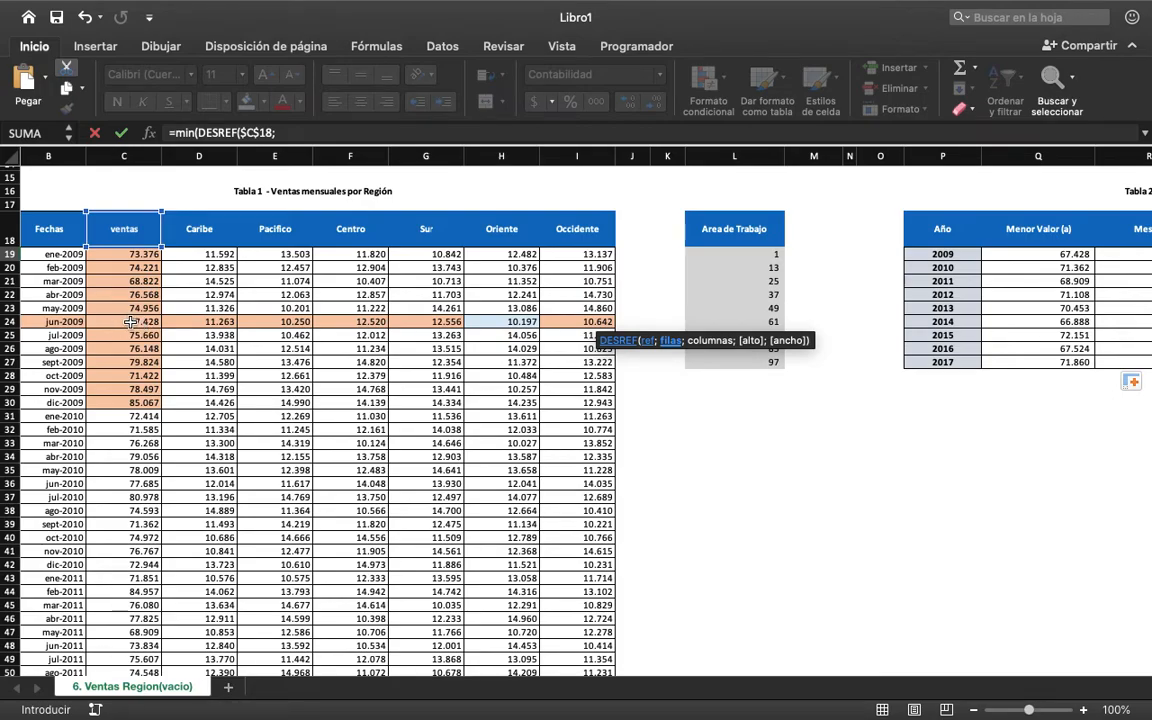
scroll(130, 322, right, 5)
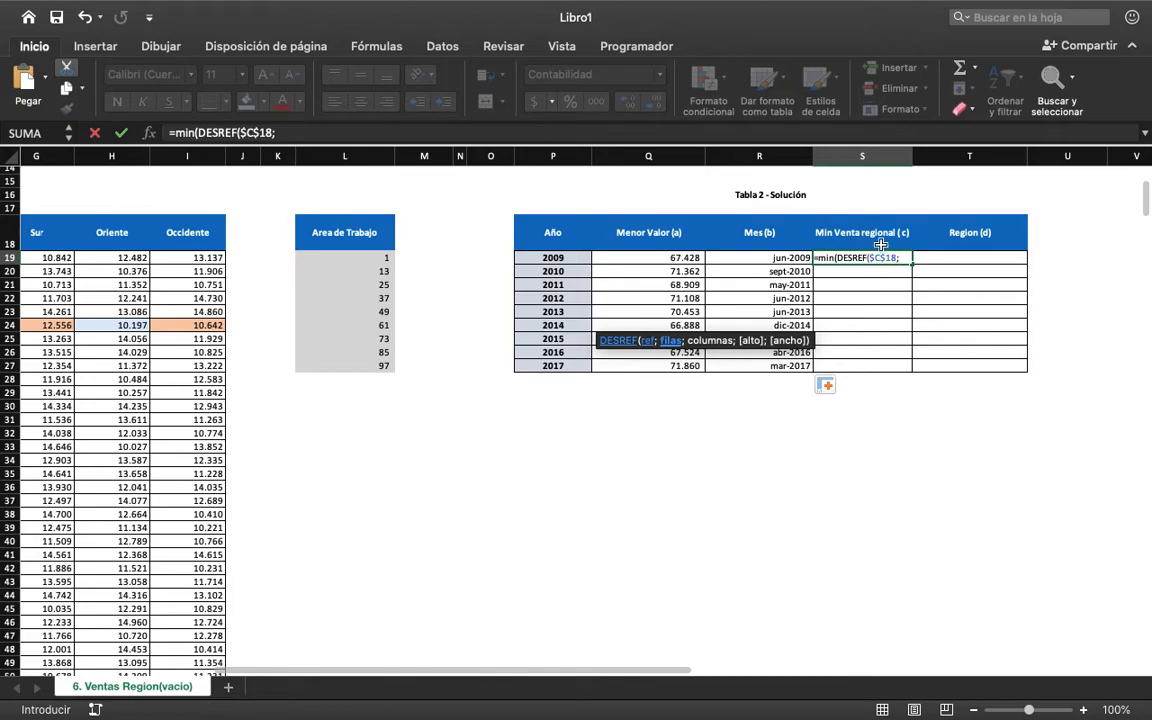
text(coin)
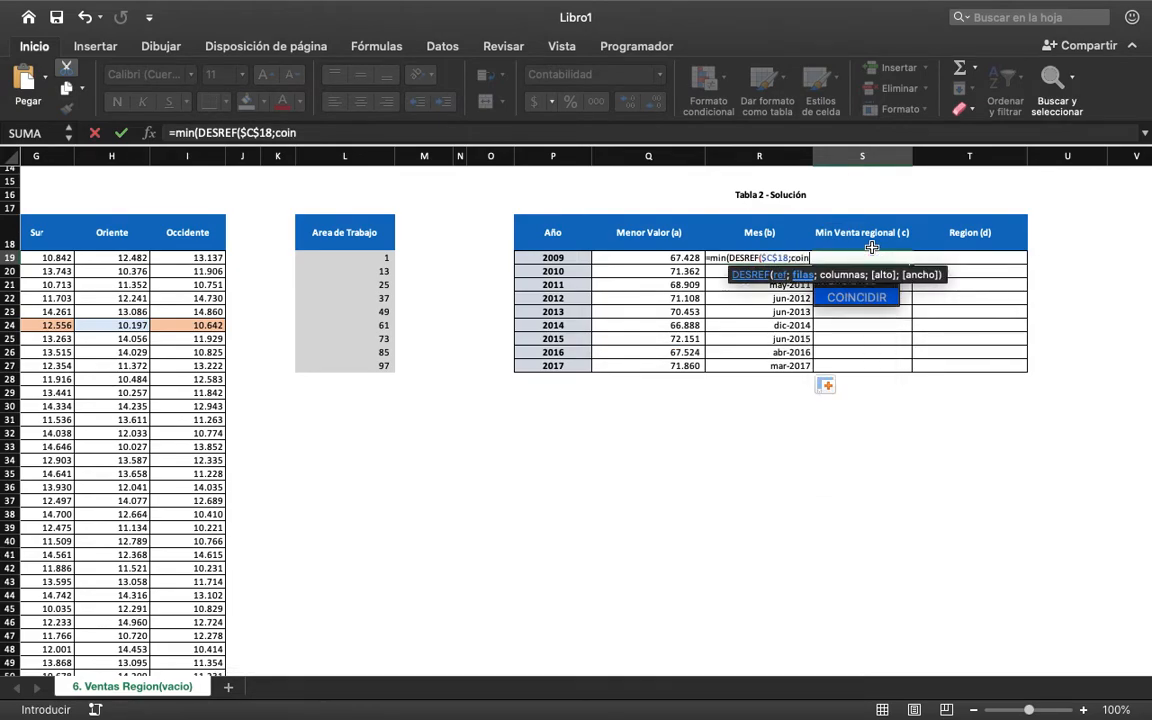
key(Tab)
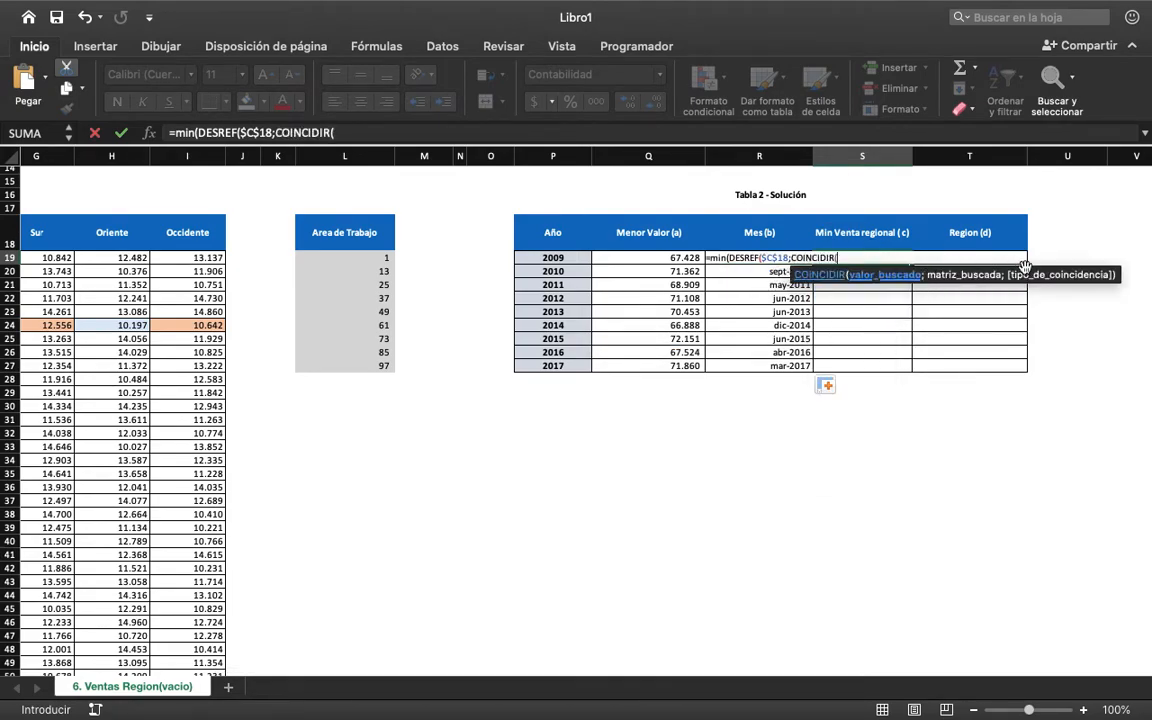
click(658, 262)
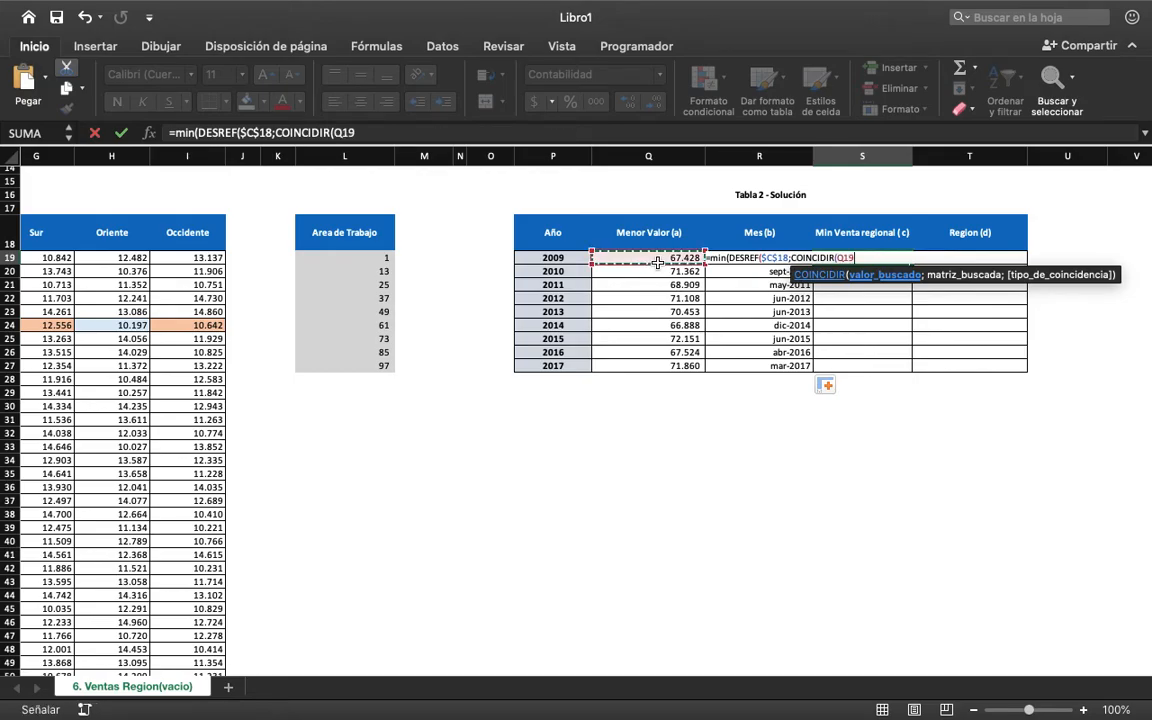
key(F4)
key(F4)
key(F4)
text(;)
Complete the COINCIDIR nested in S19 with the absolute ventas range $C$19:$C$126 and match type 0.
scroll(657, 262, left, 3)
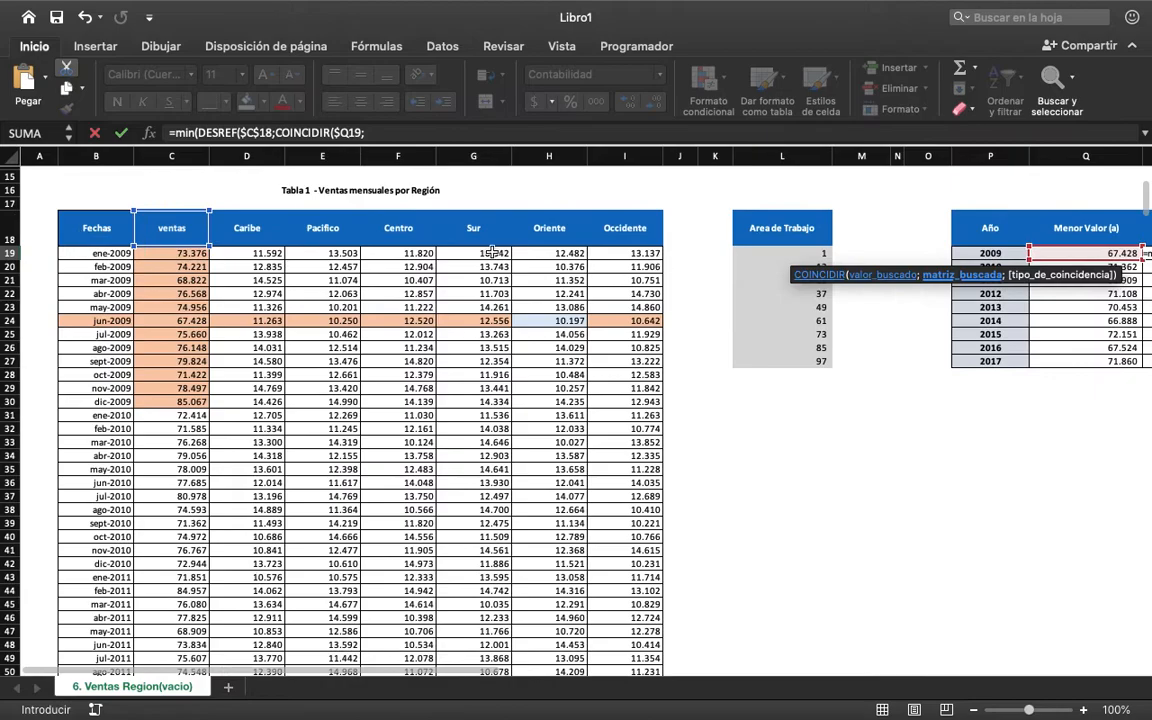
click(188, 254)
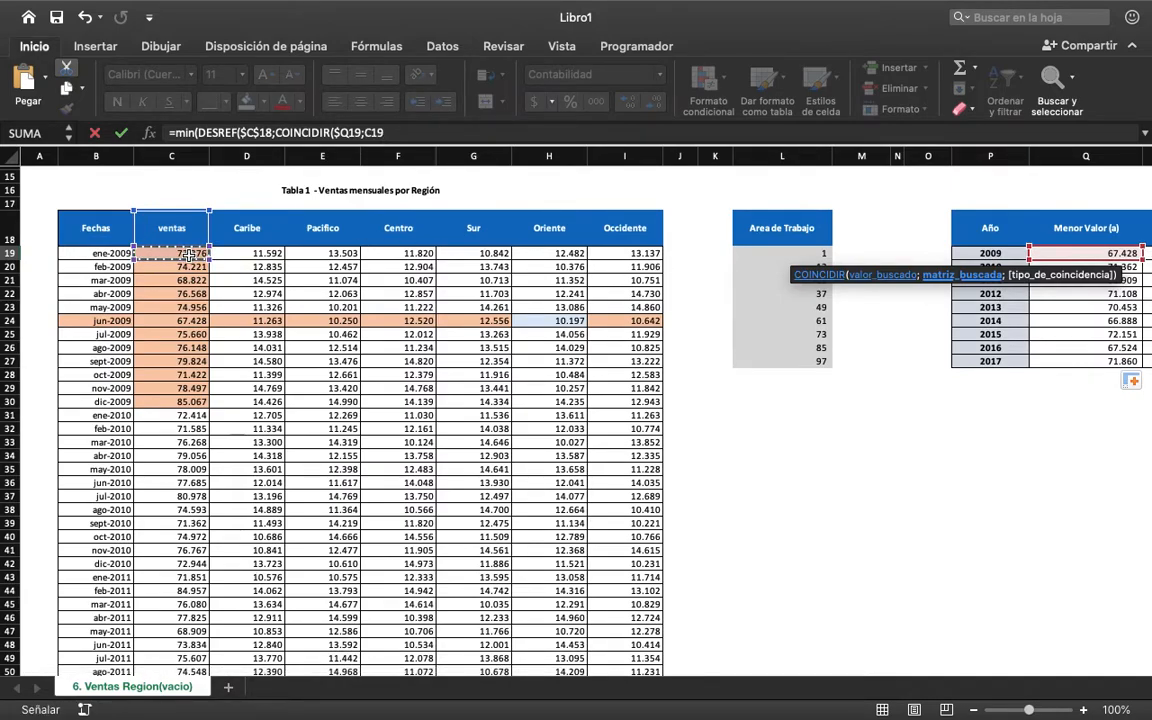
key(ctrl+shift+Down)
key(F4)
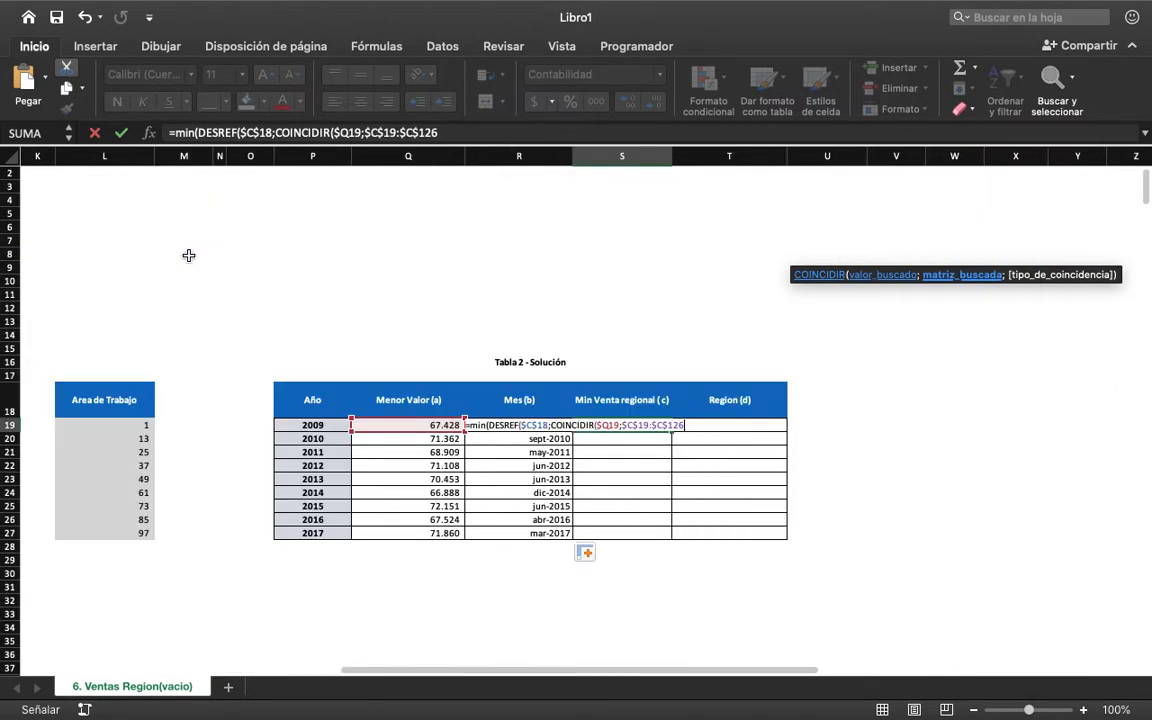
text(;0))
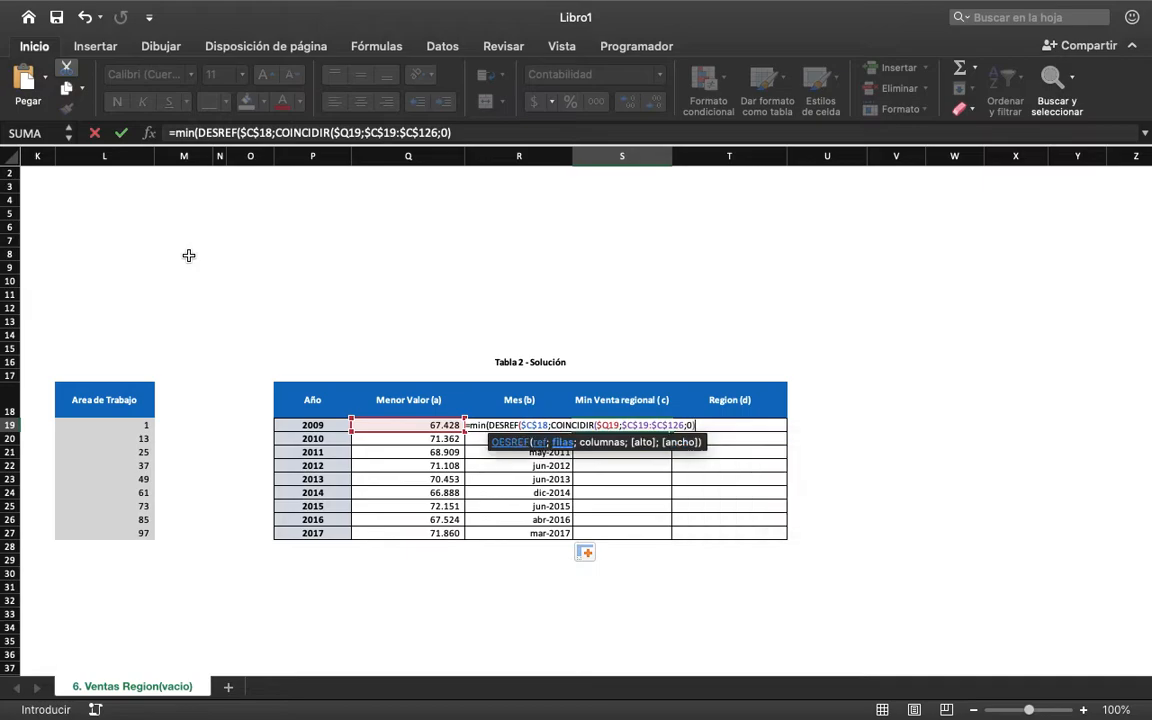
Complete the S19 formula by giving DESREF a column offset of 1, a height of 1 and a width of 6.
text(;)
scroll(301, 358, left, 10)
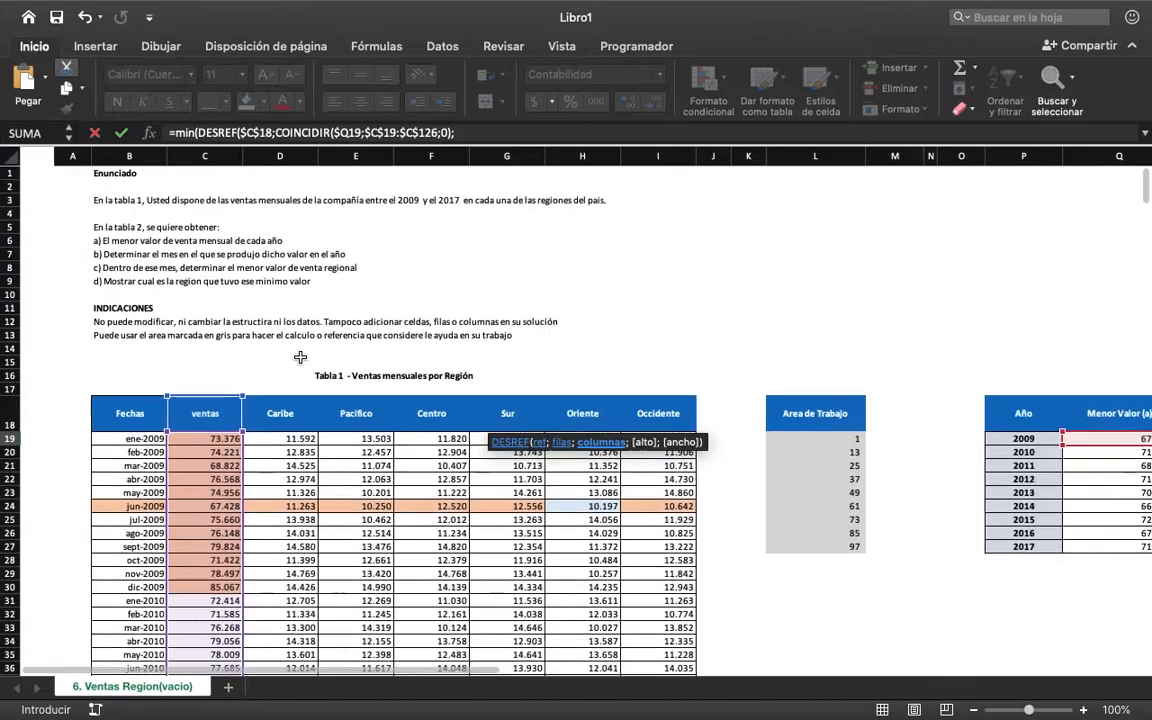
scroll(303, 360, down, 3)
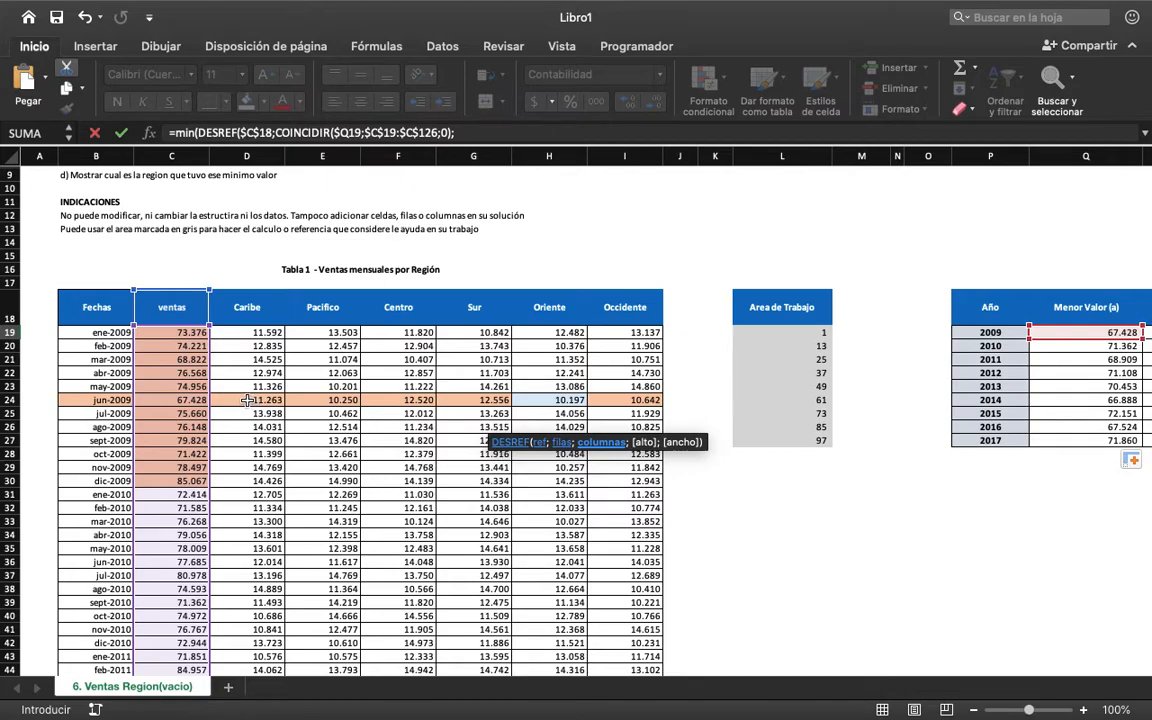
click(467, 134)
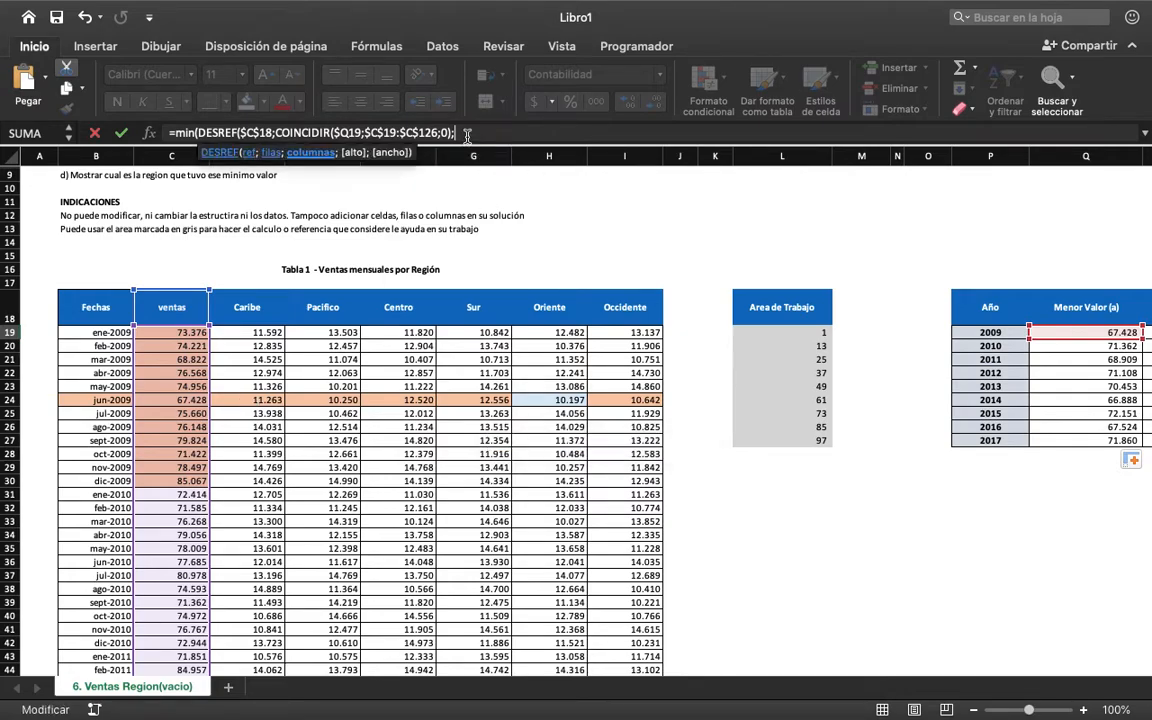
text(1;1)
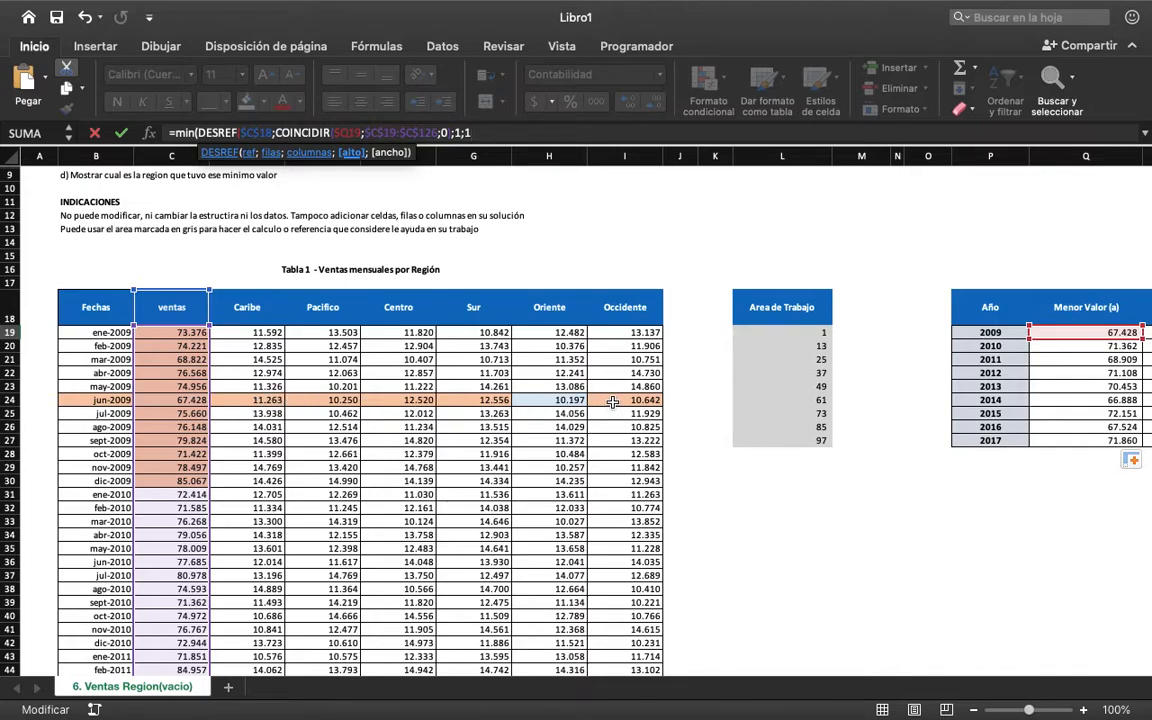
text(;)
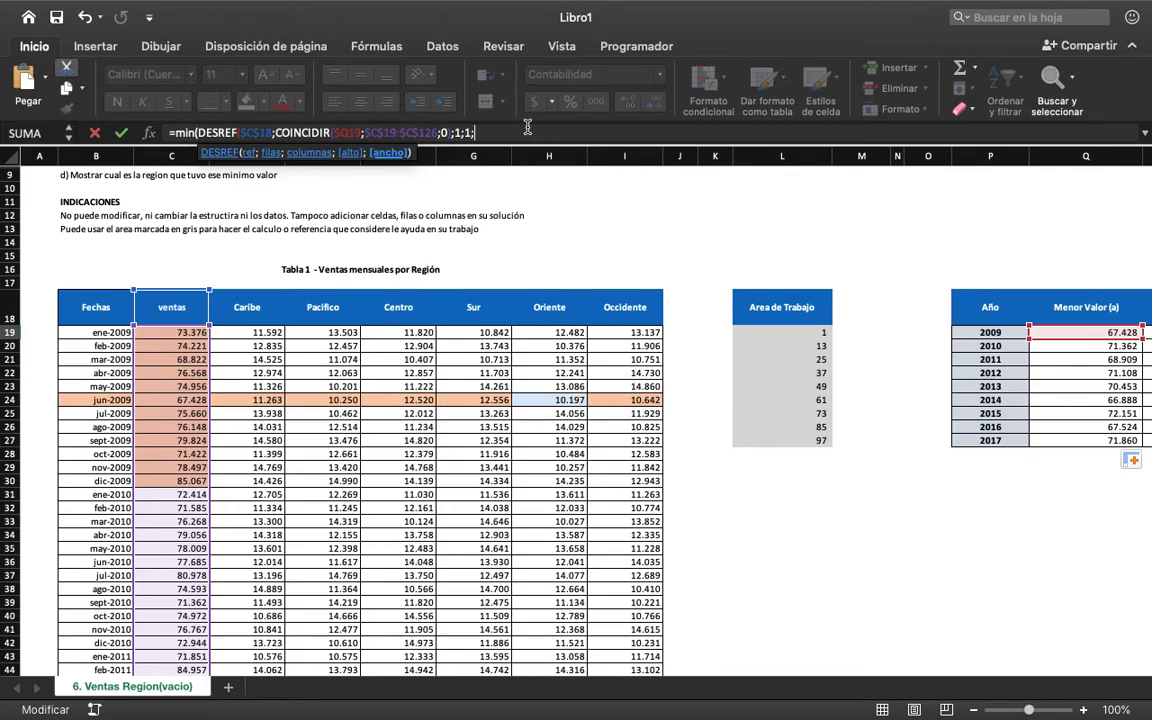
text())
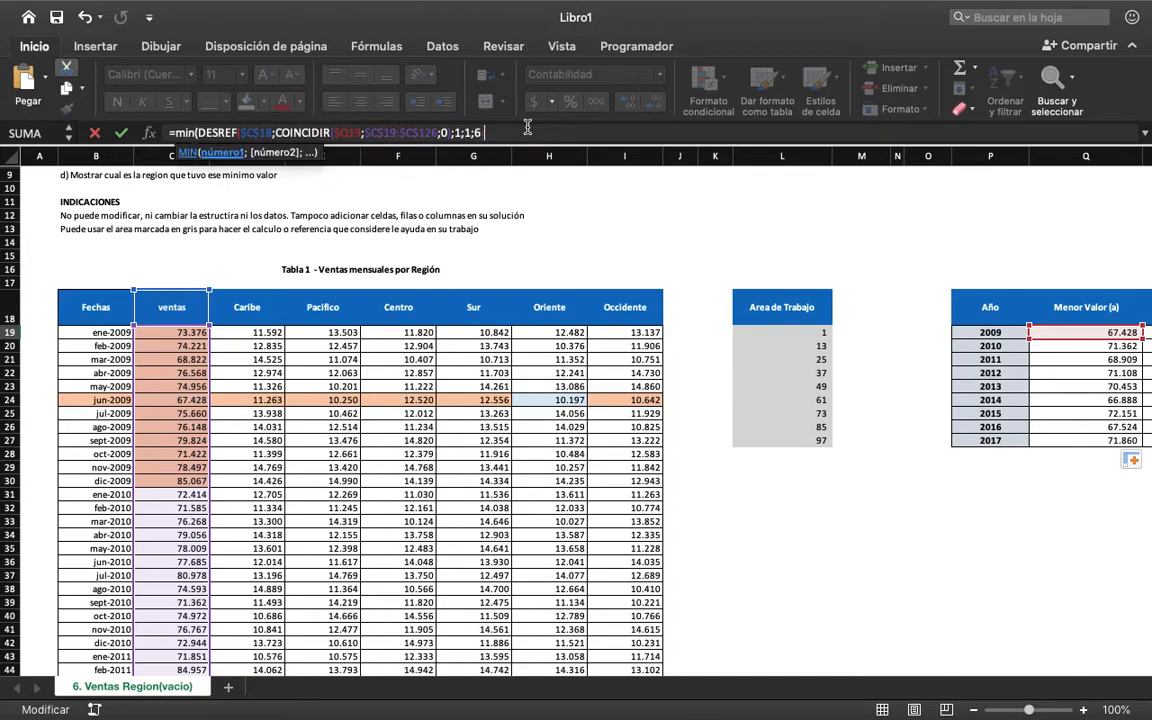
text())
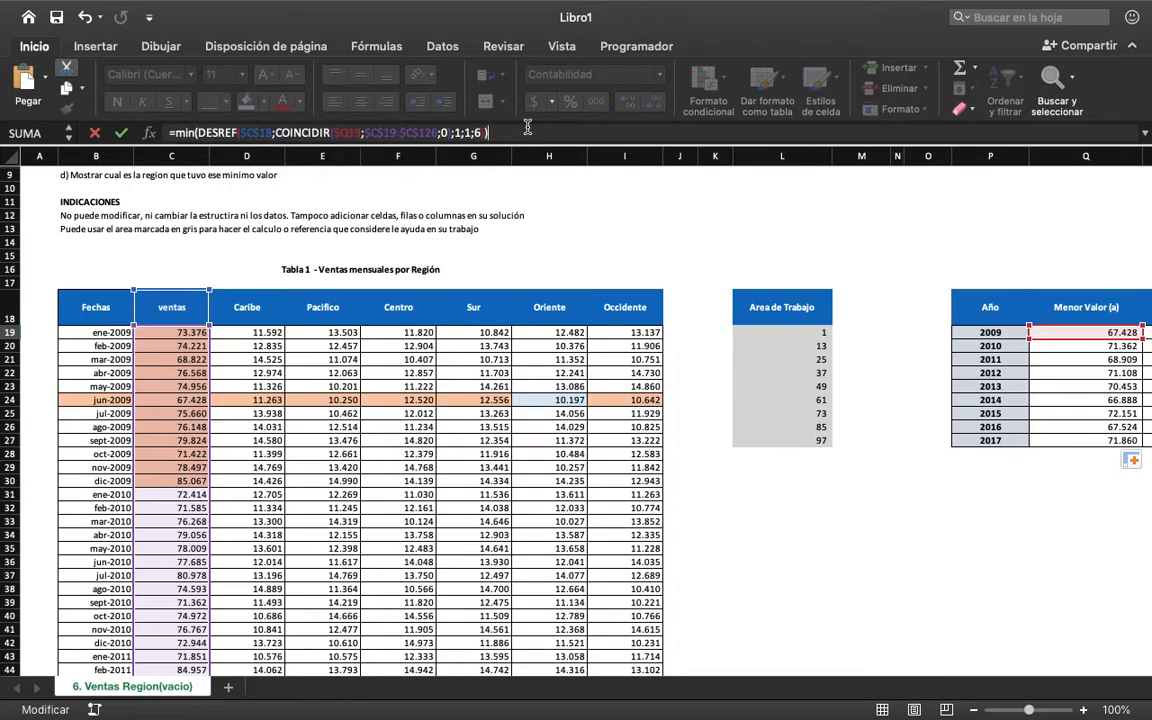
key(Return)
Copy the S19 formula down the Min Venta regional column through the 2017 row.
scroll(277, 405, right, 3)
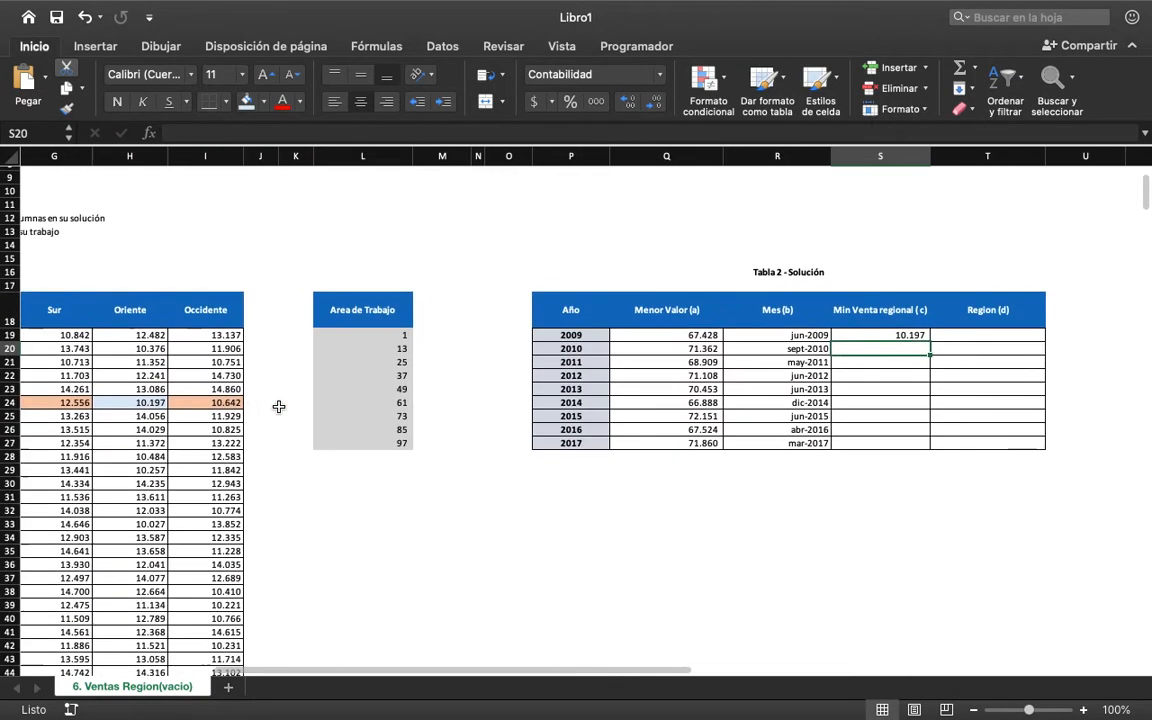
click(890, 335)
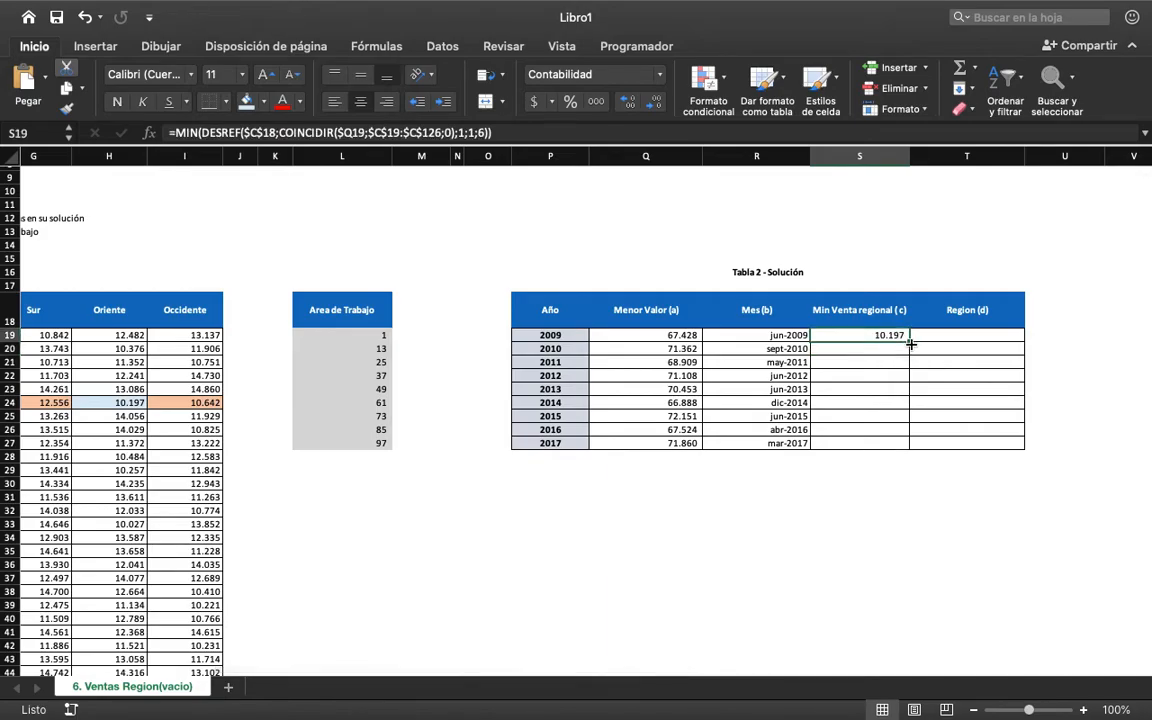
double_click(910, 343)
Check Tabla 2's 2010 minimum against the 2010 ventas and sept-2010 regional sales, and review Tabla 1's region headers.
scroll(620, 330, left, 10)
scroll(400, 380, down, 3)
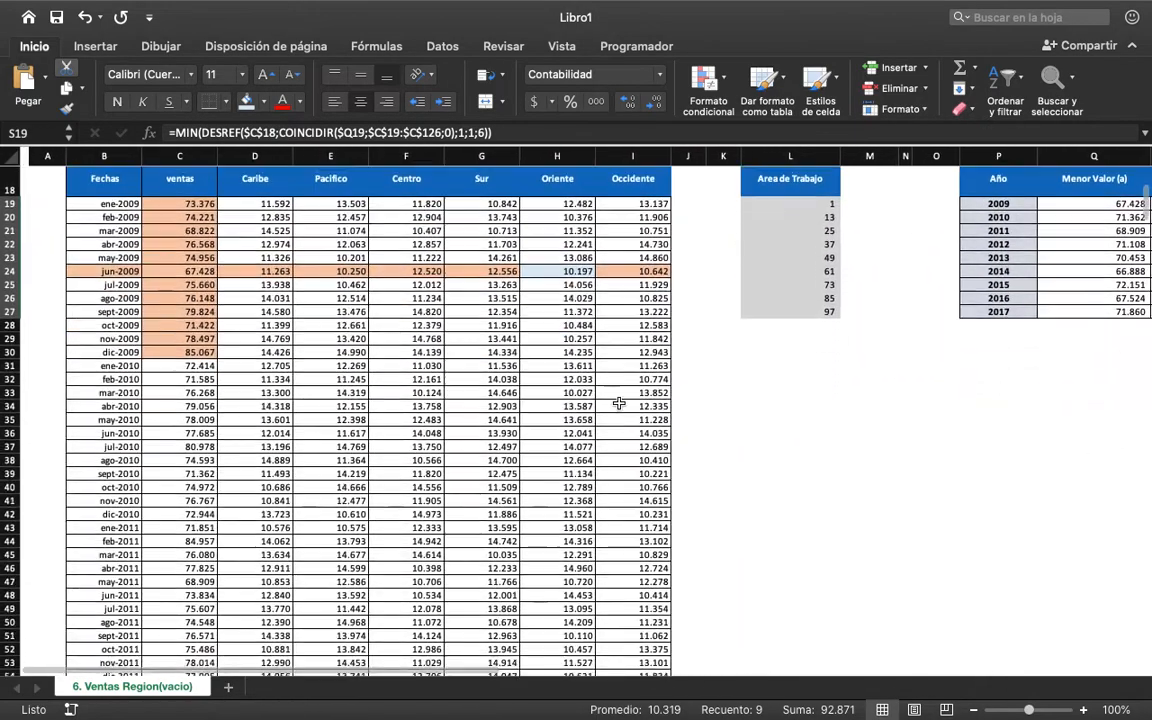
drag(181, 362, 168, 505)
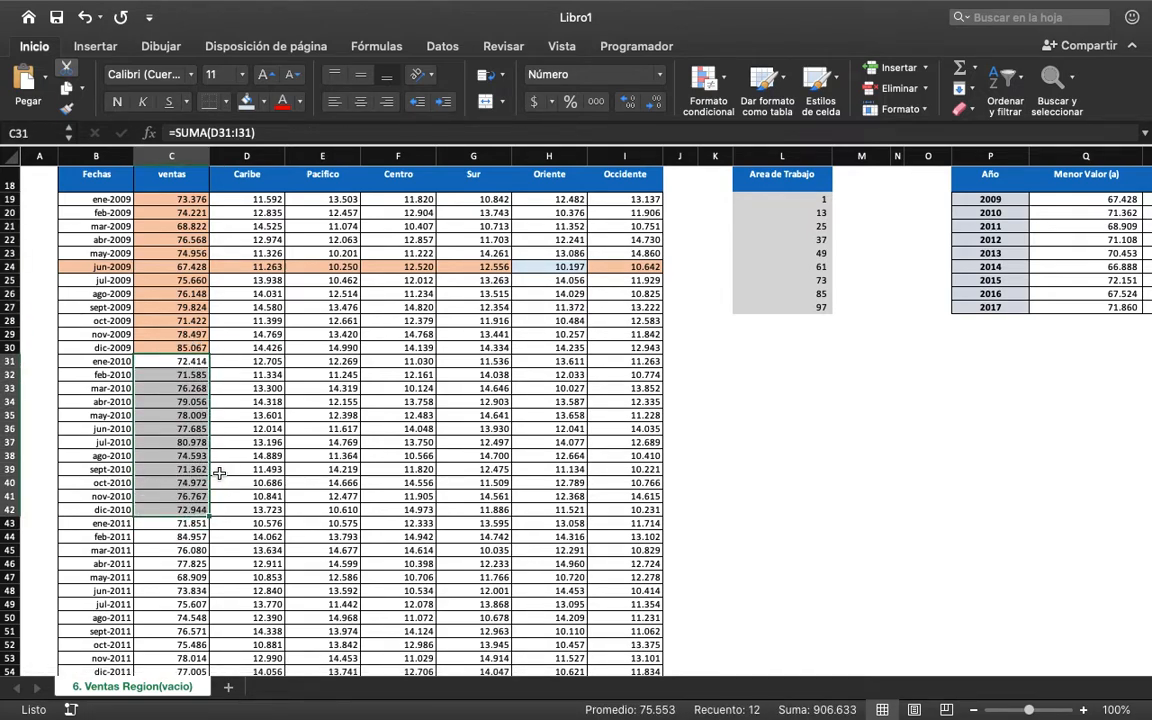
drag(237, 469, 625, 471)
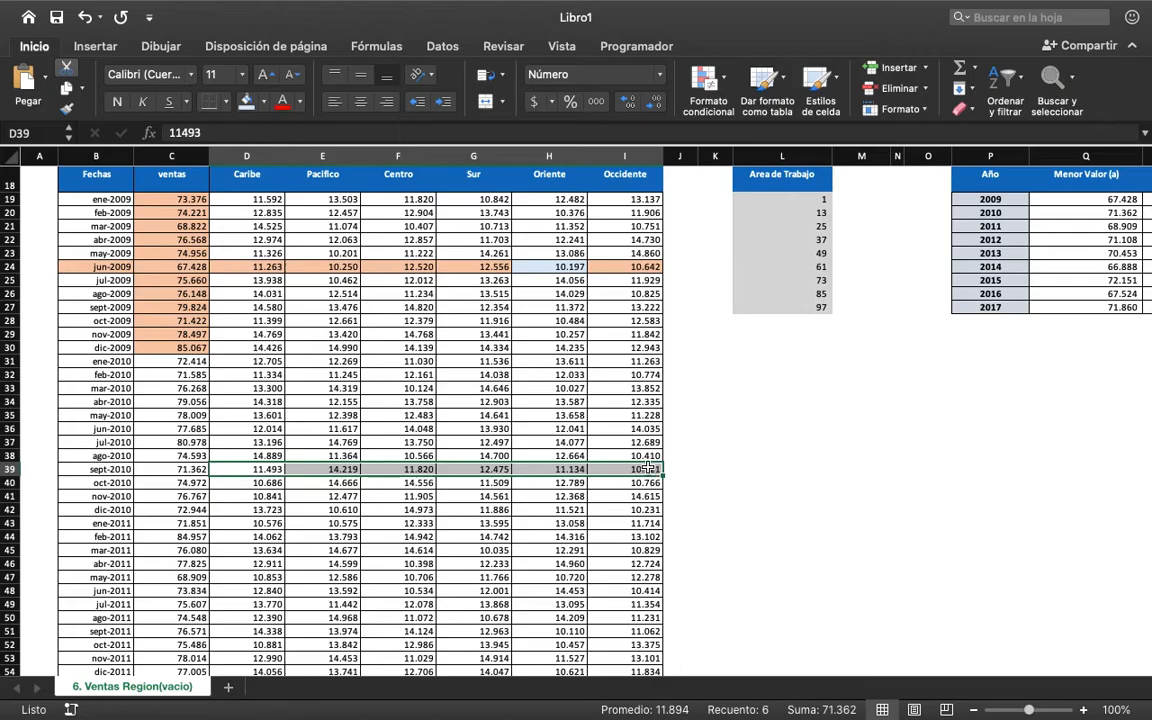
scroll(650, 475, up, 3)
scroll(650, 475, right, 3)
scroll(647, 467, right, 1)
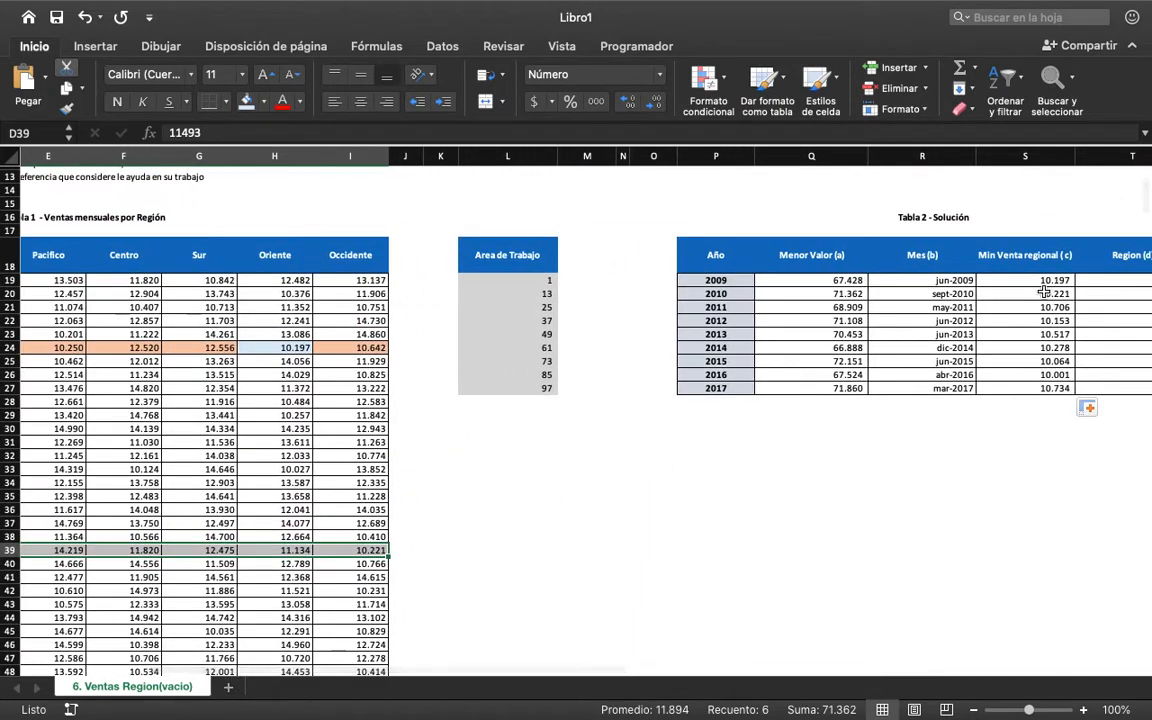
scroll(1005, 303, up, 2)
scroll(1005, 303, right, 3)
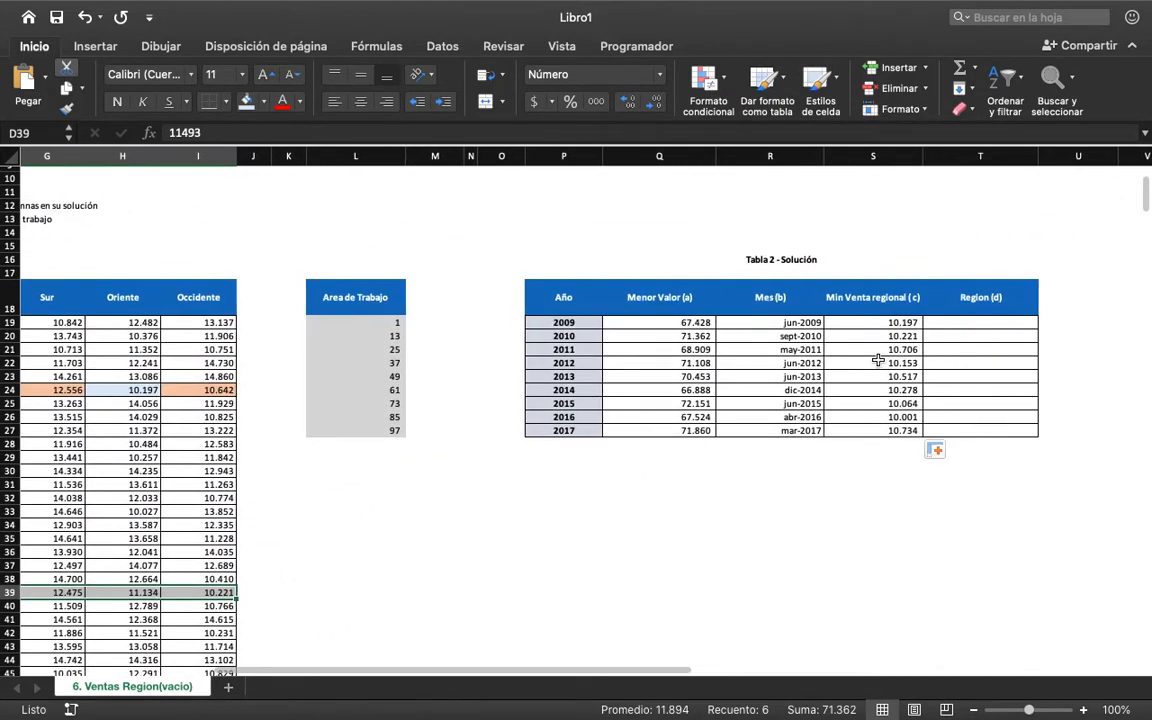
scroll(877, 362, left, 6)
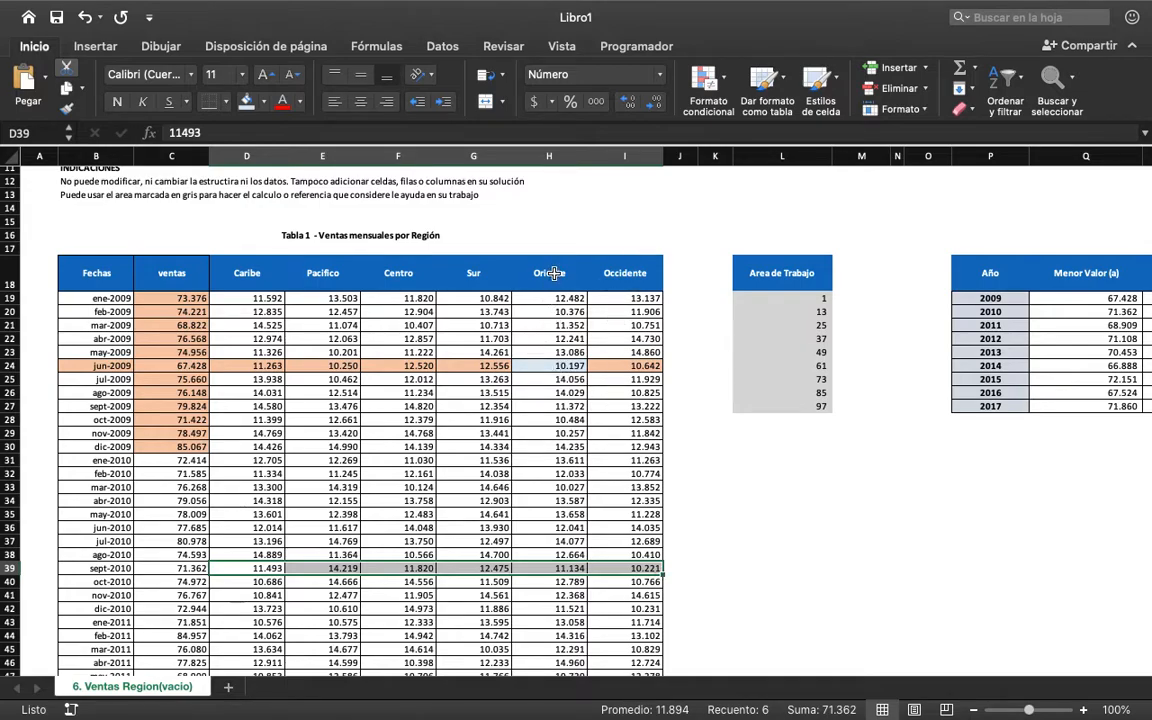
click(554, 273)
drag(244, 272, 604, 286)
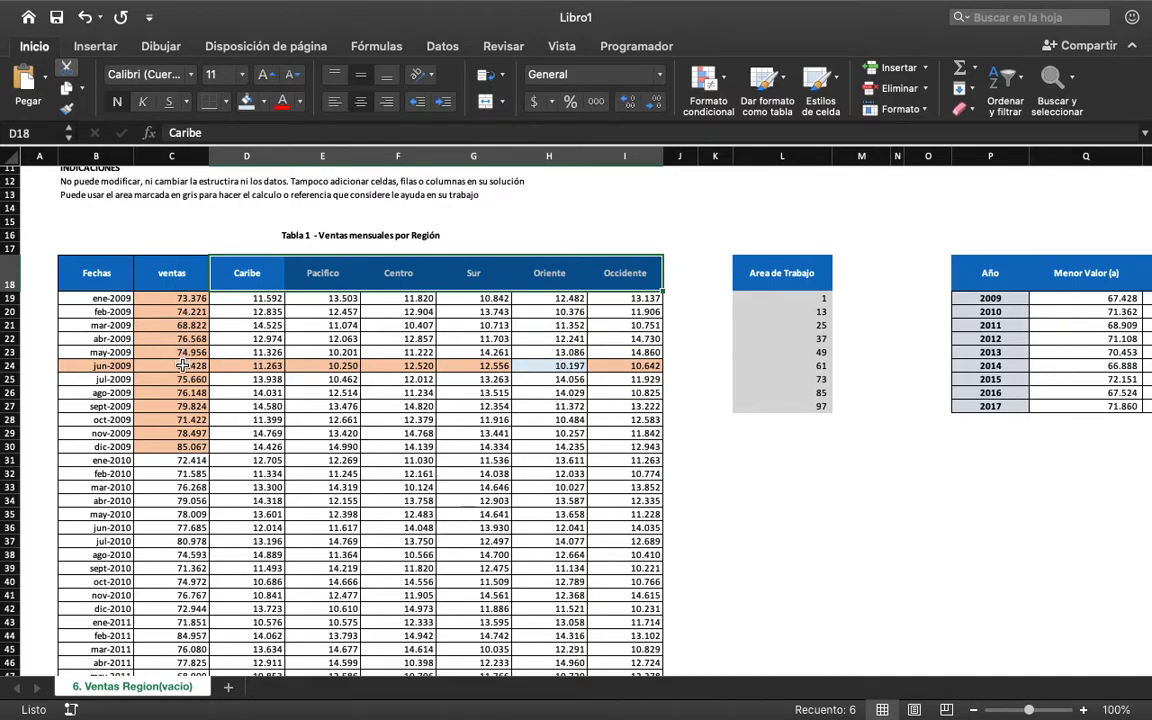
Start an INDICE formula in the 2009 Region cell, T19.
scroll(182, 366, right, 6)
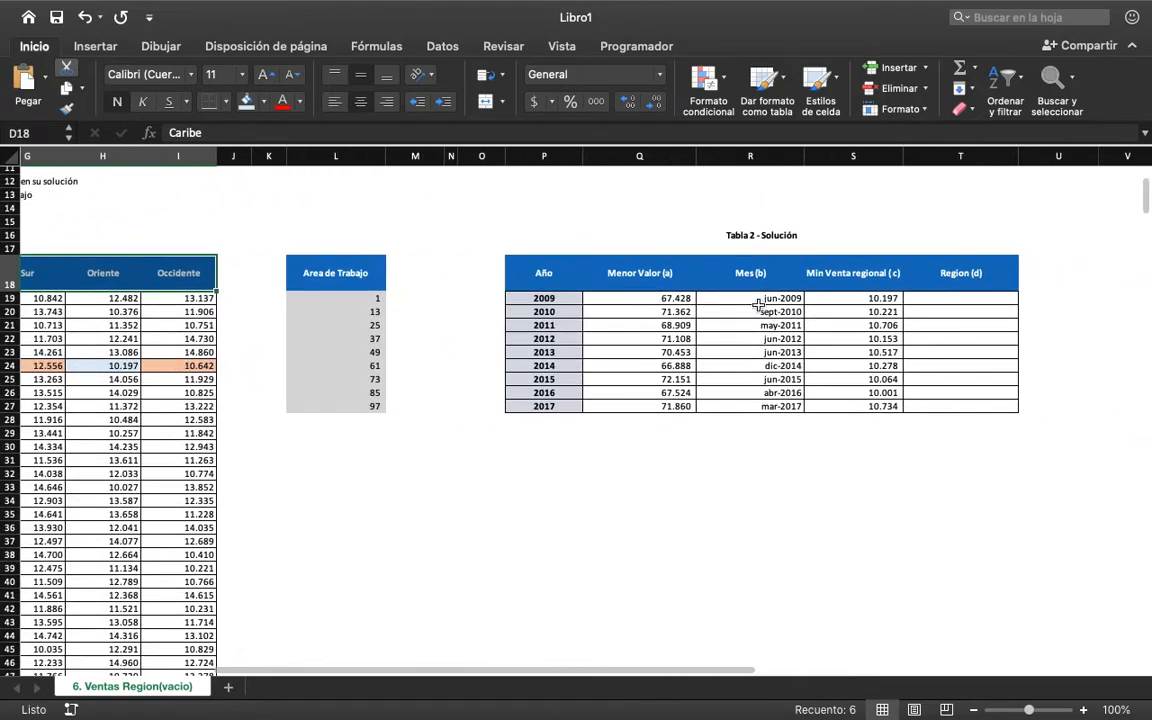
click(959, 302)
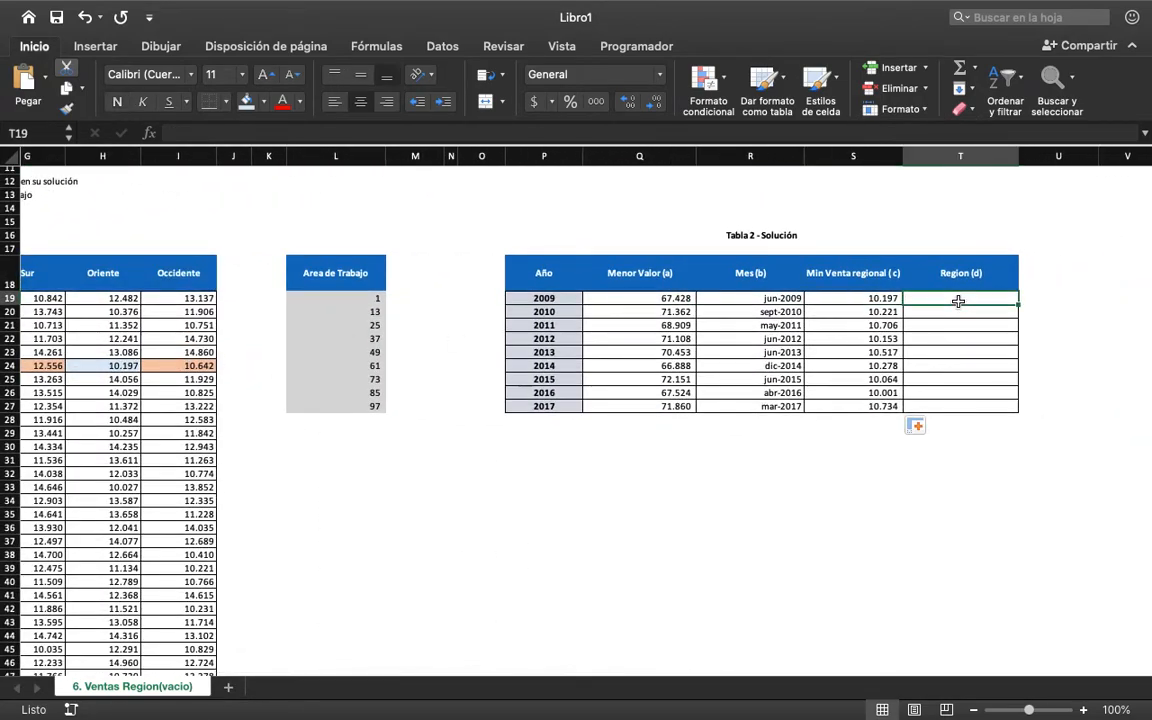
text(=)
key(BackSpace)
text(=)
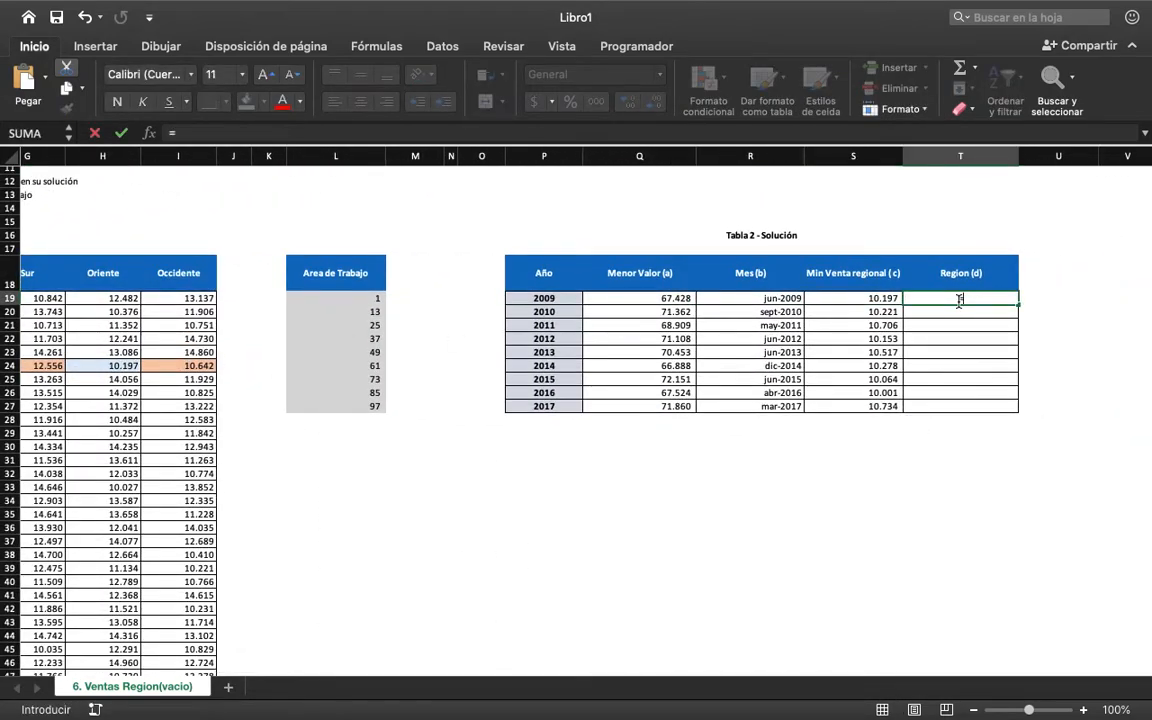
text(indic)
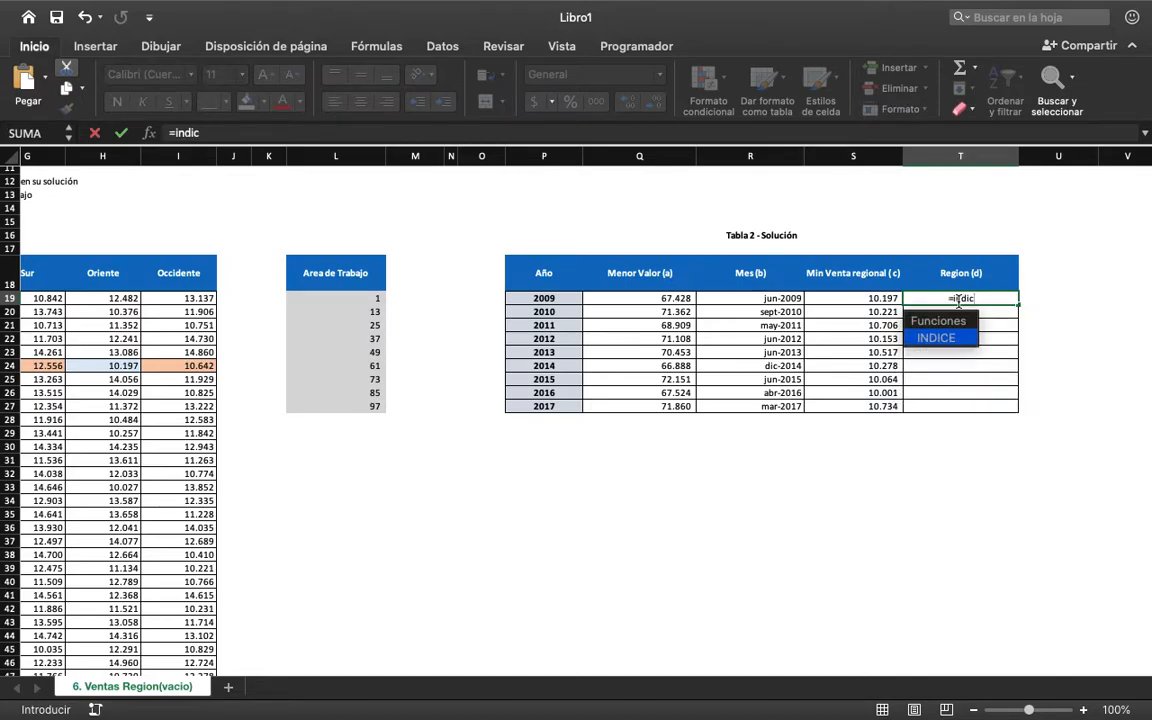
key(Tab)
Set INDICE's array to the region headers, locked as $D$18:$I$18, with row number 1.
scroll(600, 300, left, 10)
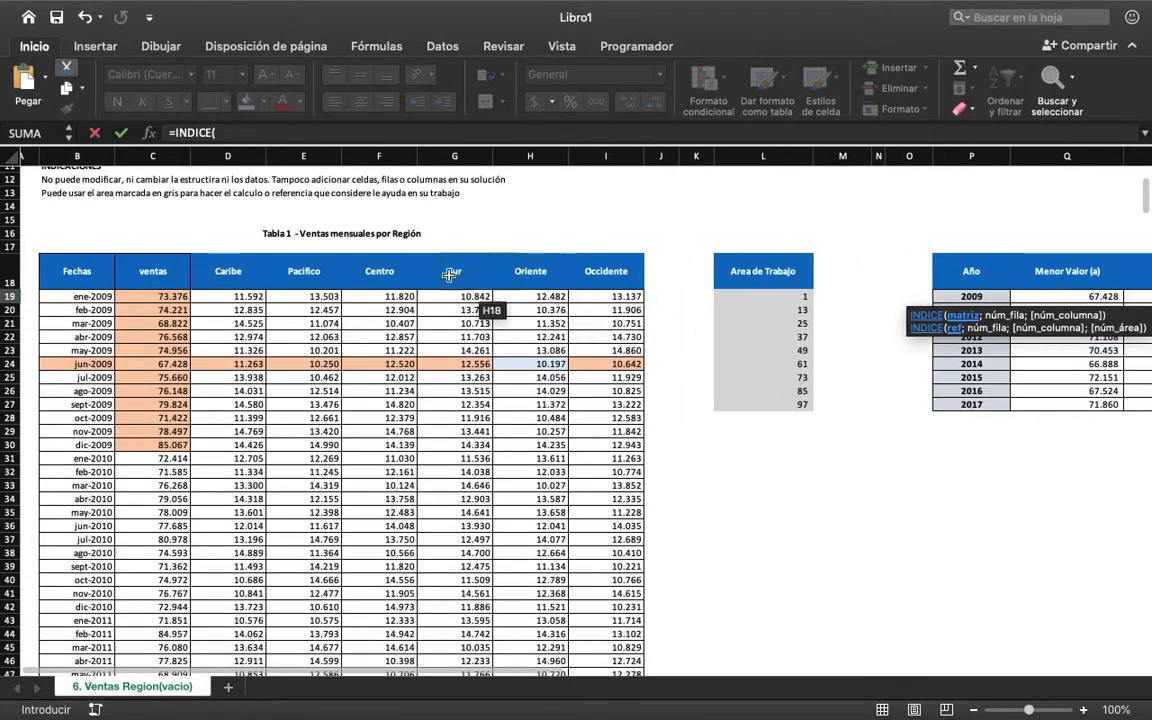
drag(232, 272, 596, 261)
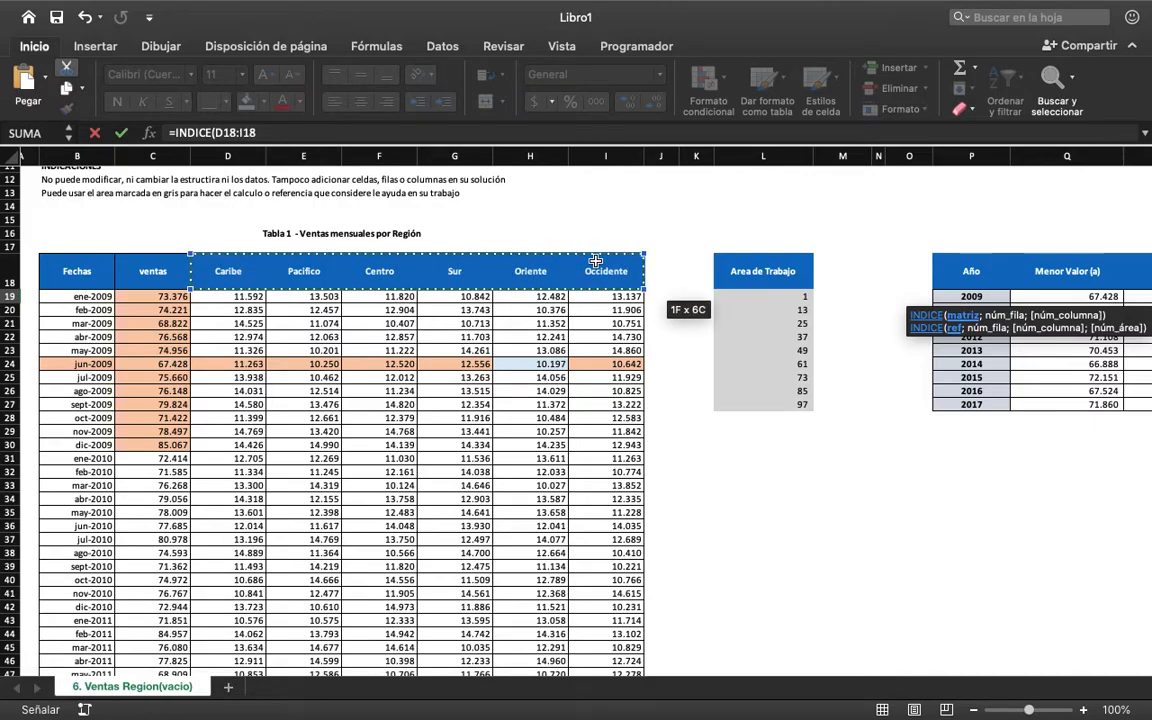
key(F4)
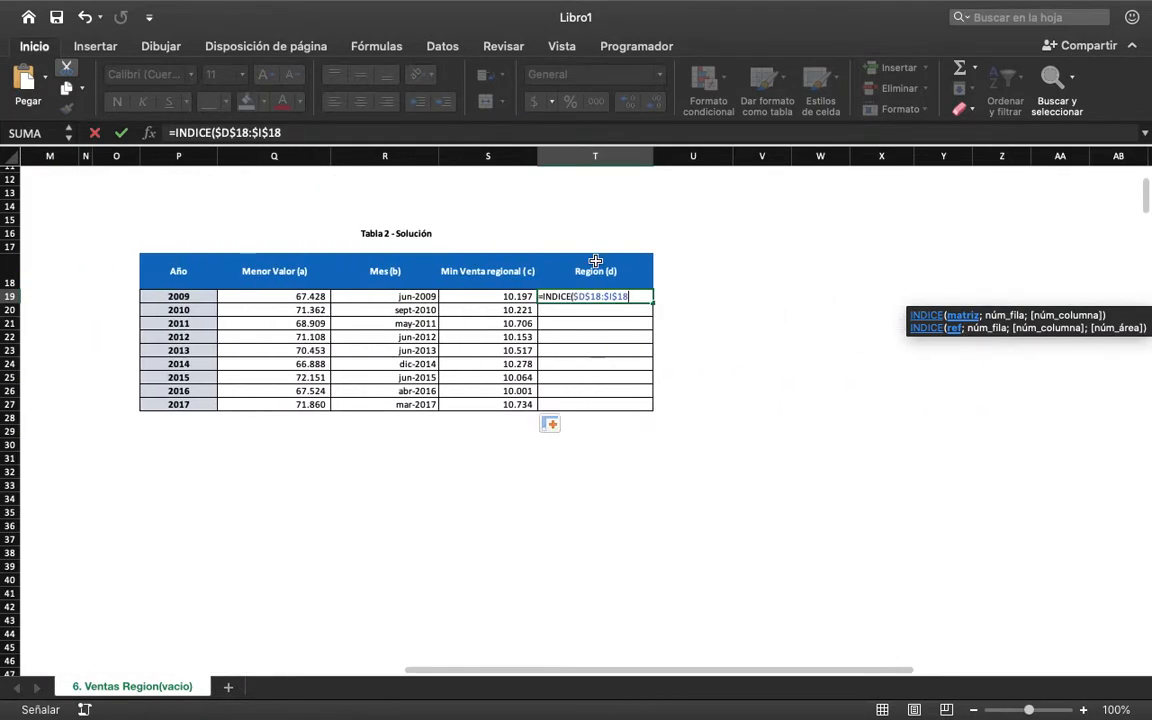
scroll(595, 261, left, 10)
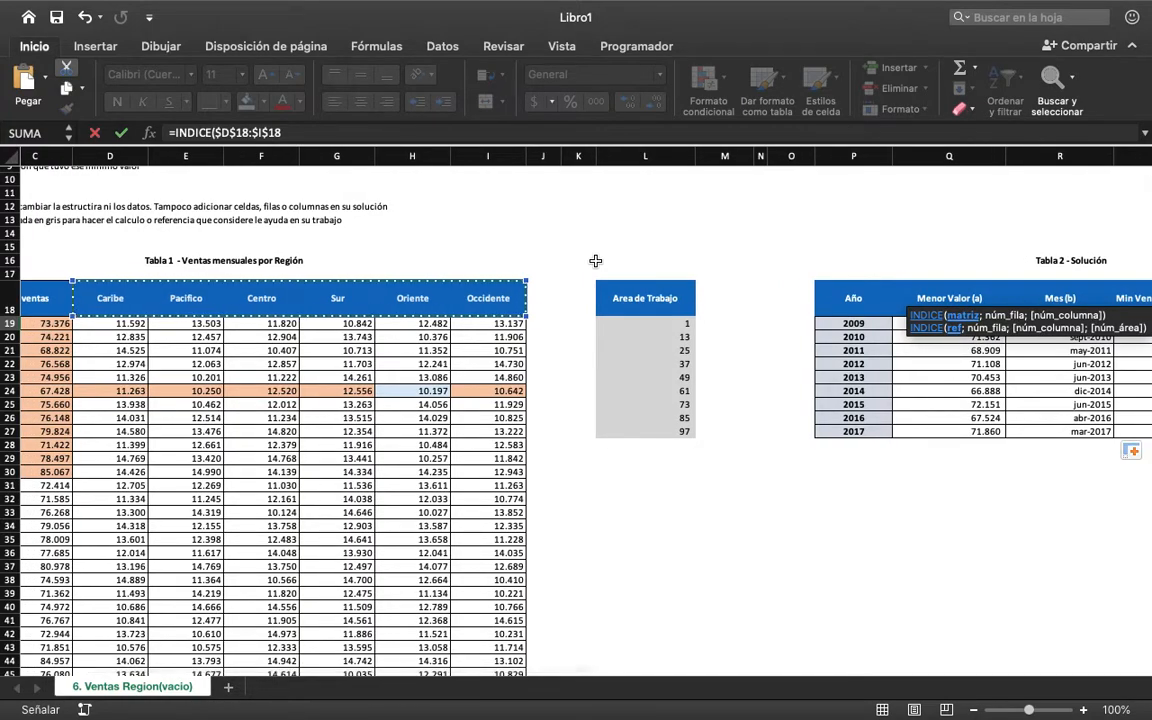
text(;)
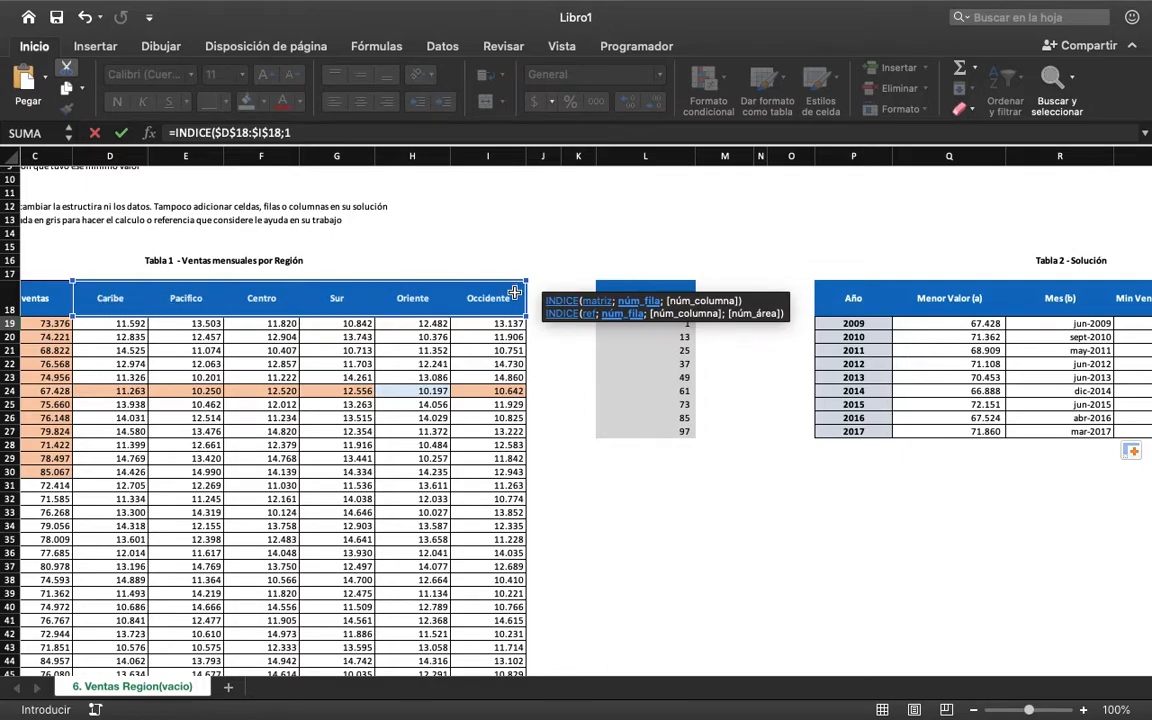
text(1;)
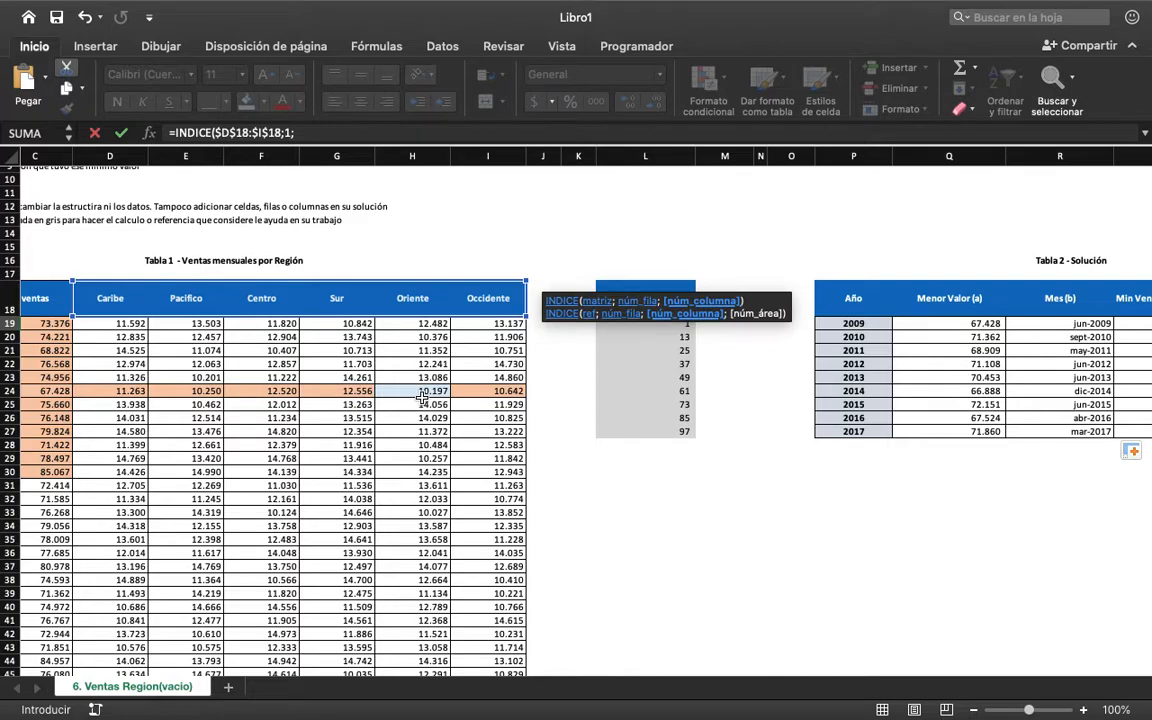
Nest COINCIDIR as INDICE's column number, with the column-locked reference $S19 as its lookup value.
click(332, 134)
text(coin)
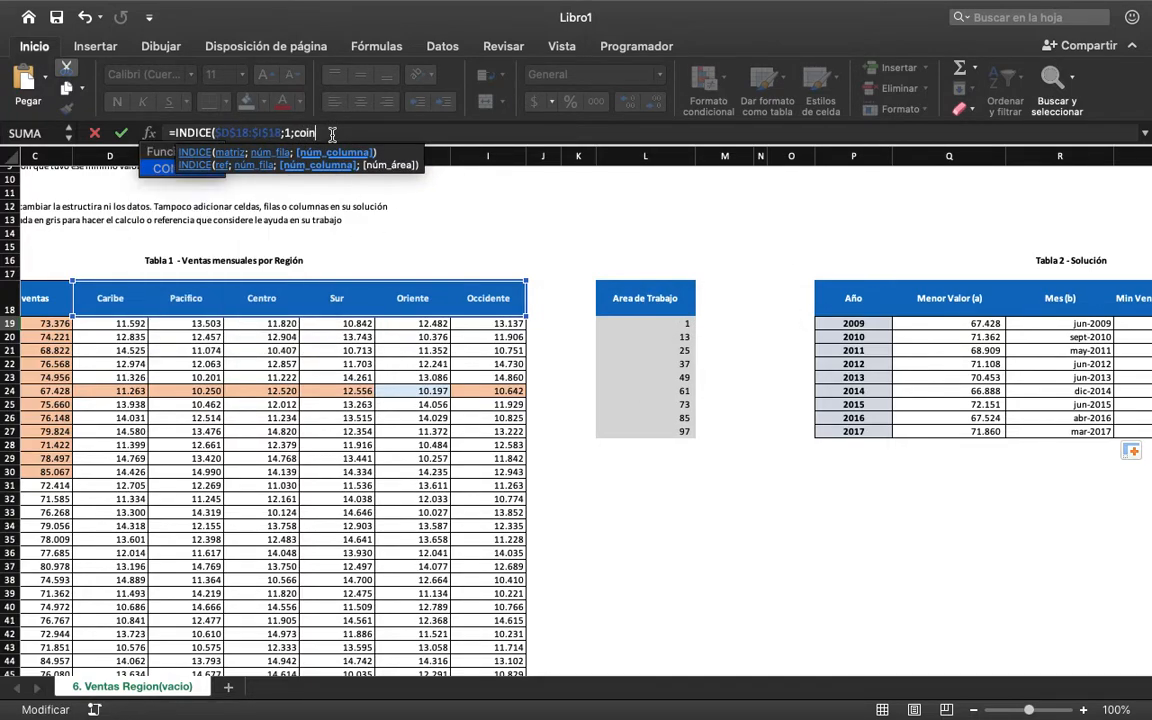
key(Tab)
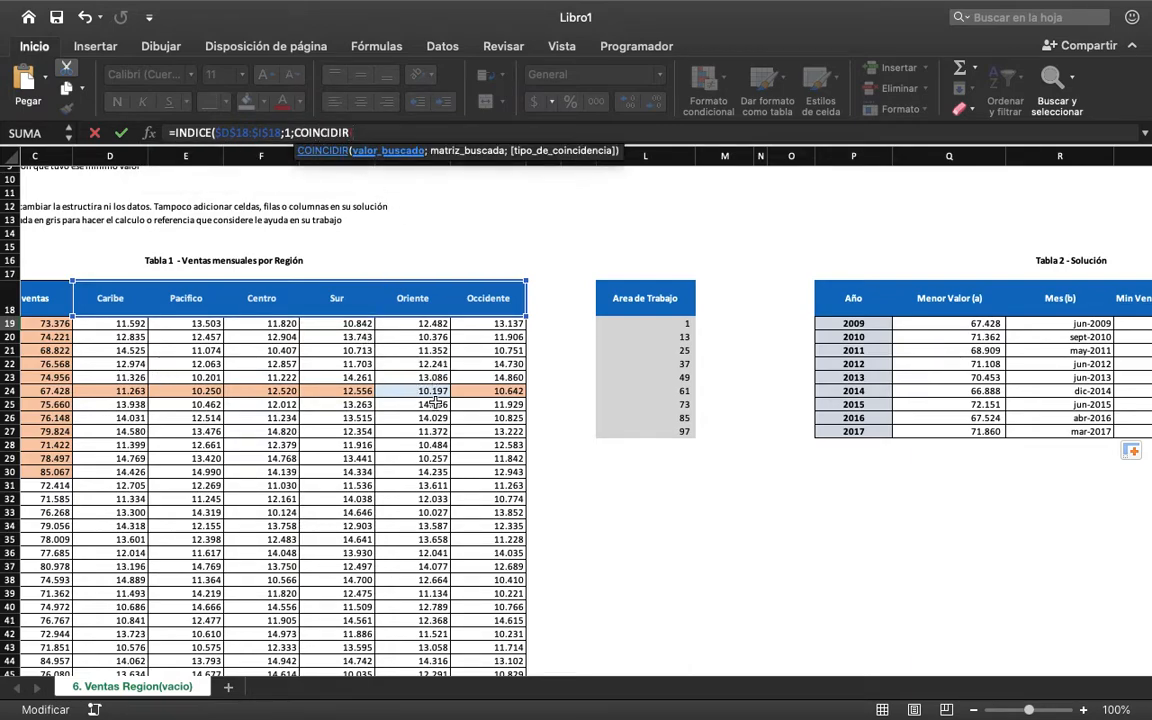
scroll(428, 396, right, 8)
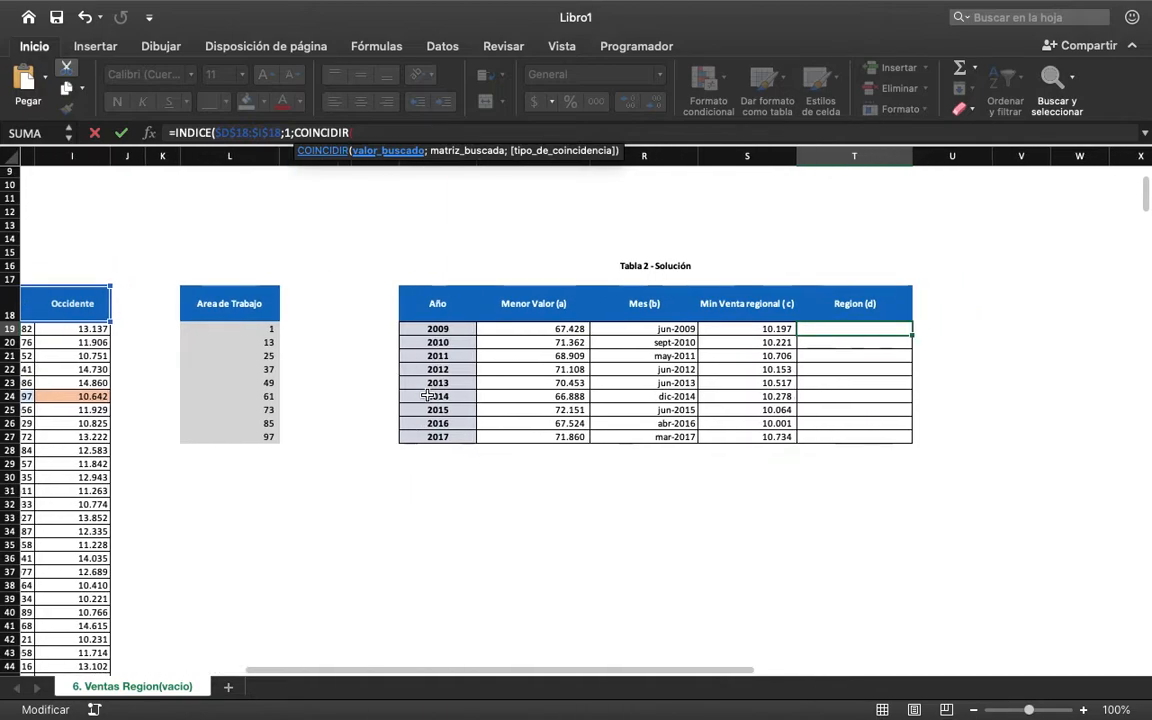
click(705, 330)
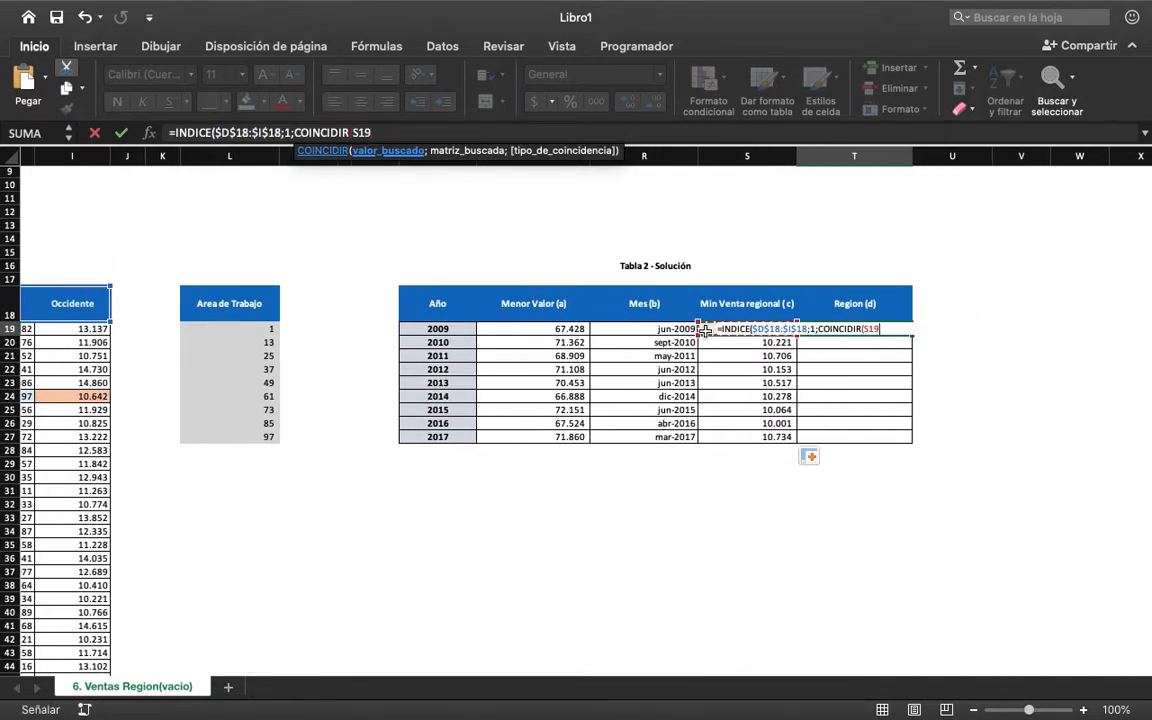
key(F4)
text(;)
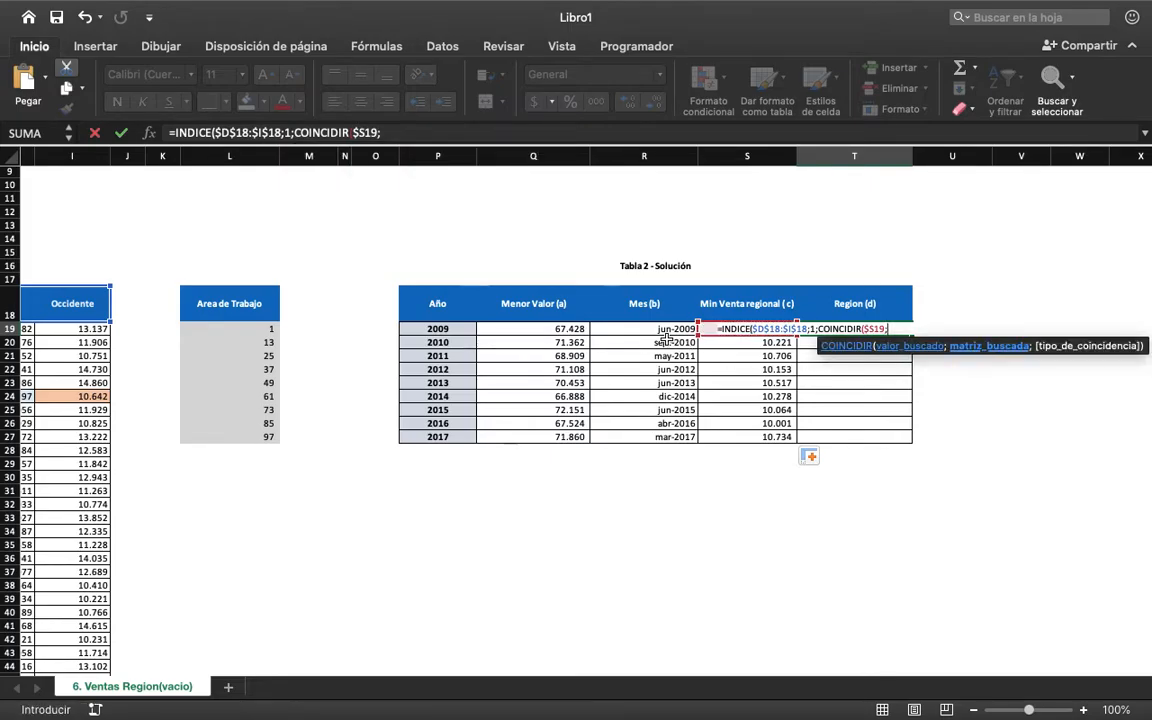
Nest DESREF as COINCIDIR's lookup array, with the ventas header locked as $C$18 for its starting reference.
scroll(660, 340, left, 10)
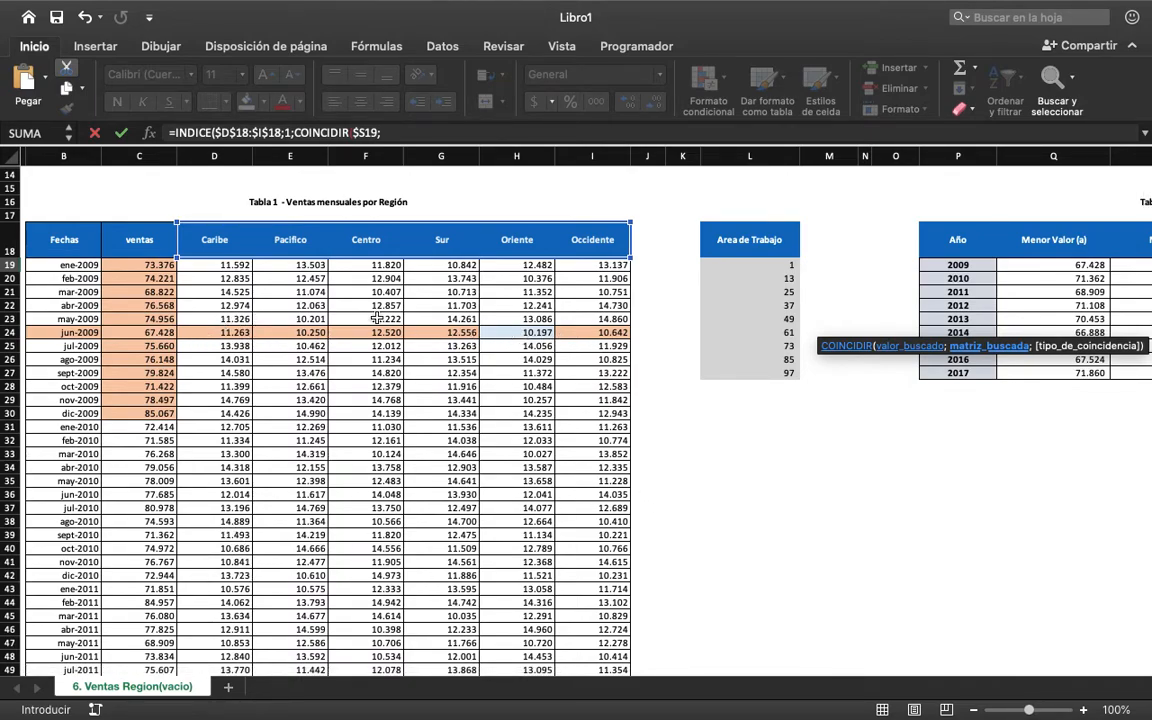
click(391, 135)
text(desre)
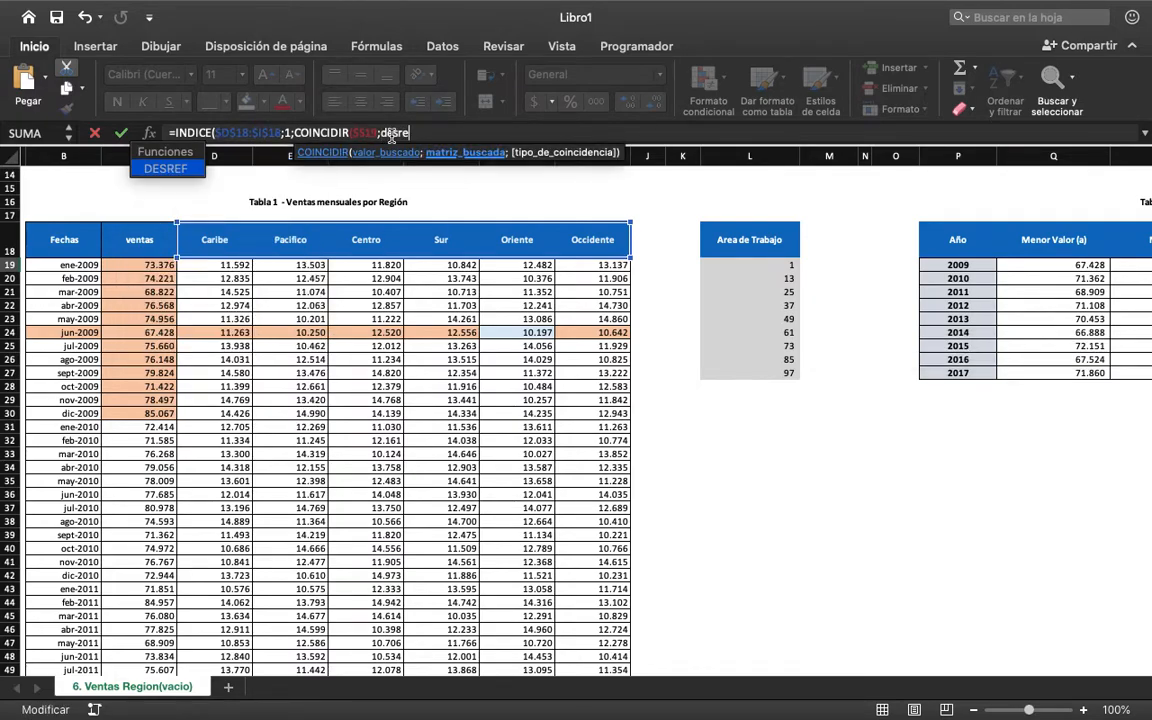
key(Tab)
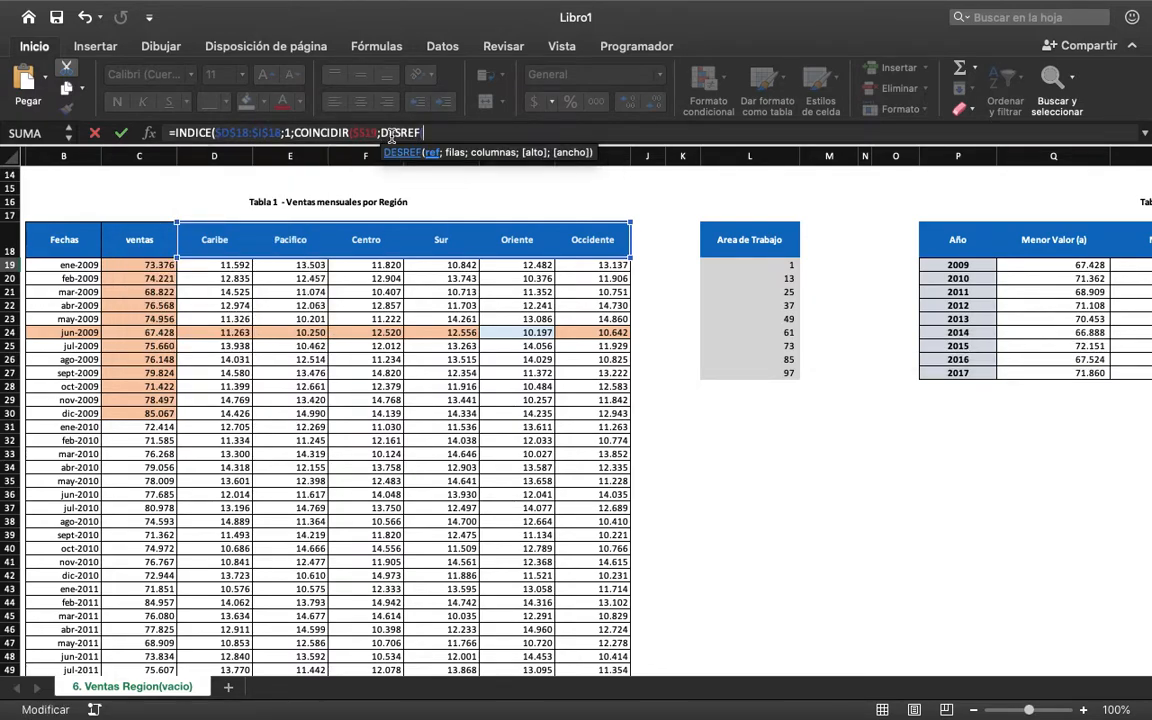
click(142, 249)
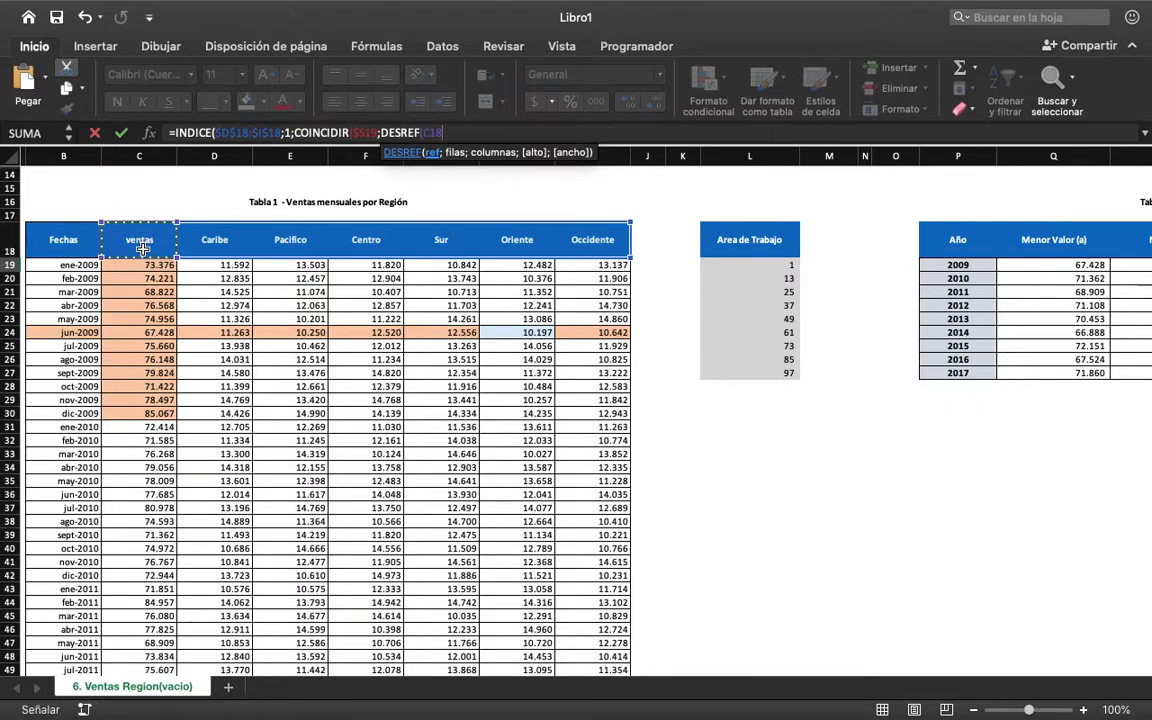
key(F4)
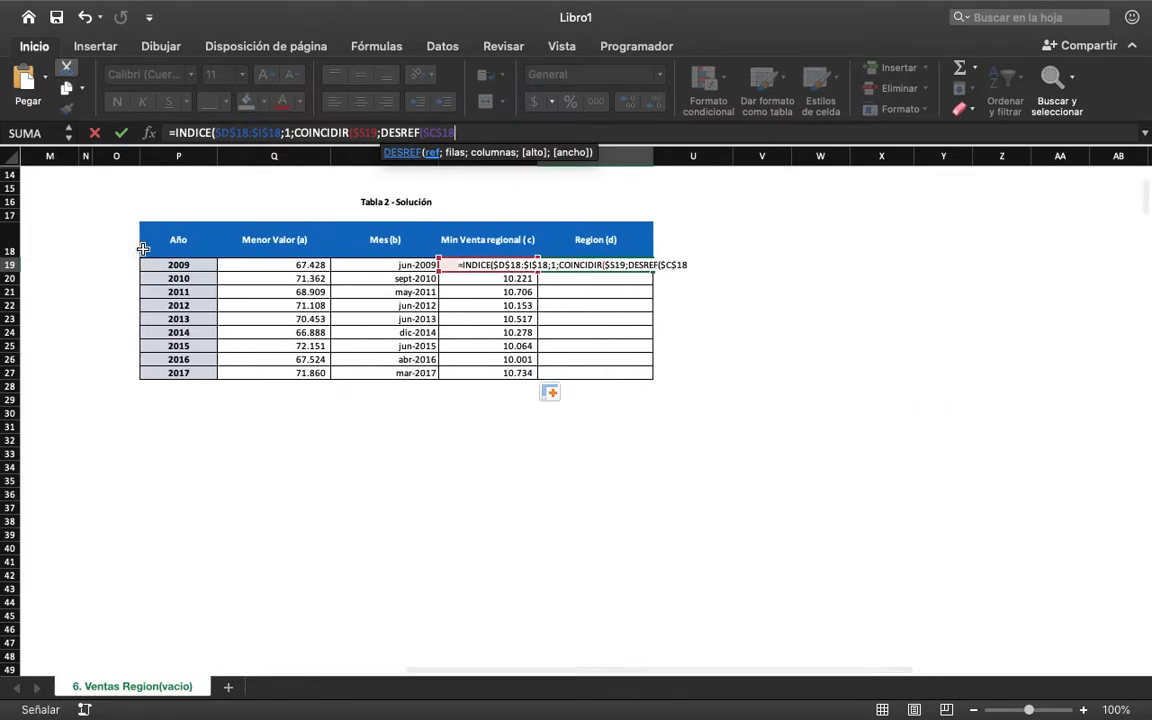
text(;)
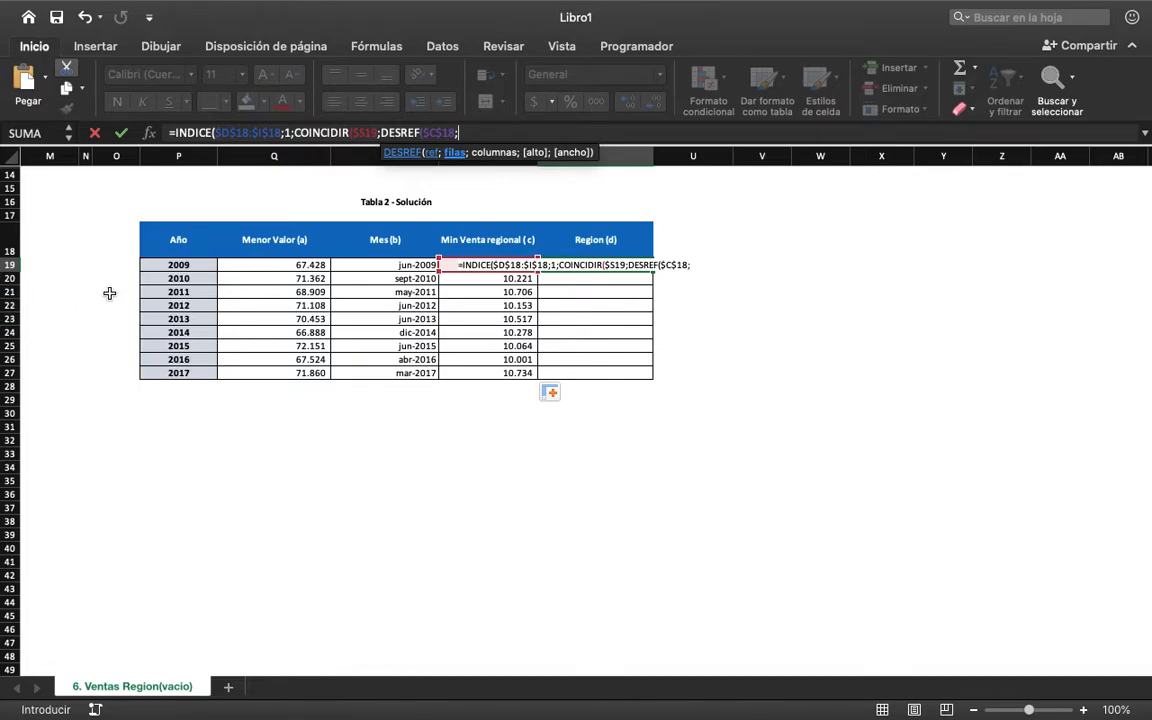
Nest a second COINCIDIR as DESREF's row offset, looking up the 2009 lowest value with the column-locked reference $Q19.
scroll(108, 290, left, 10)
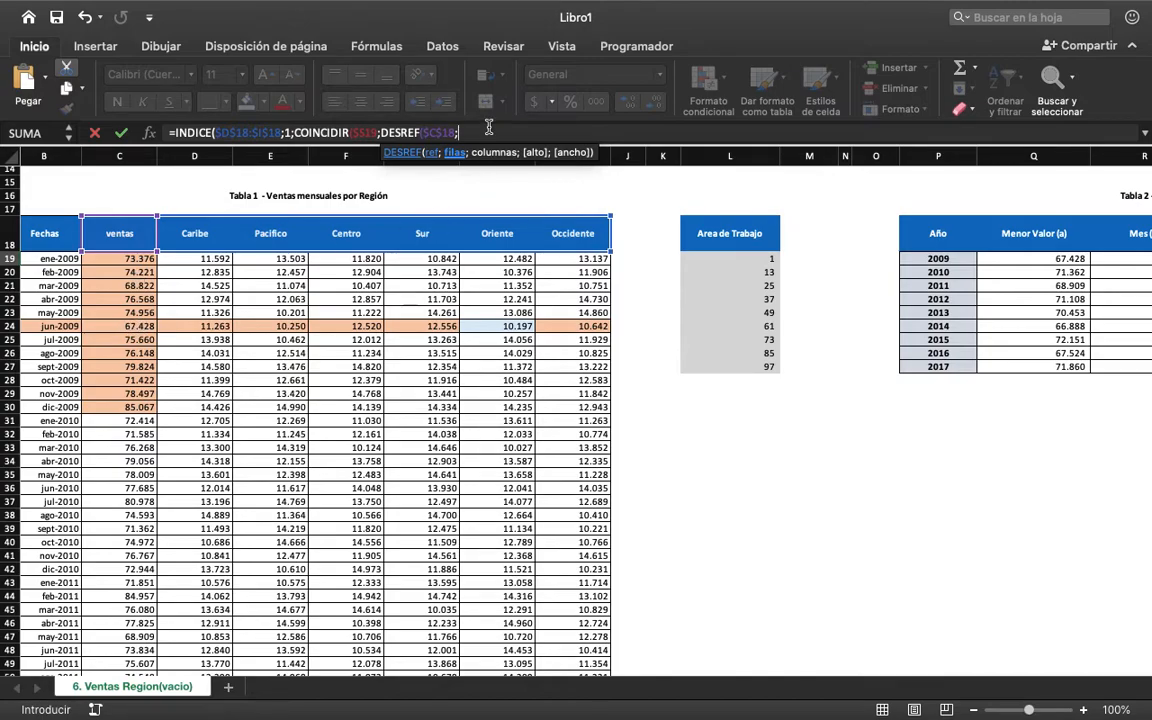
text(COINCIDIR()
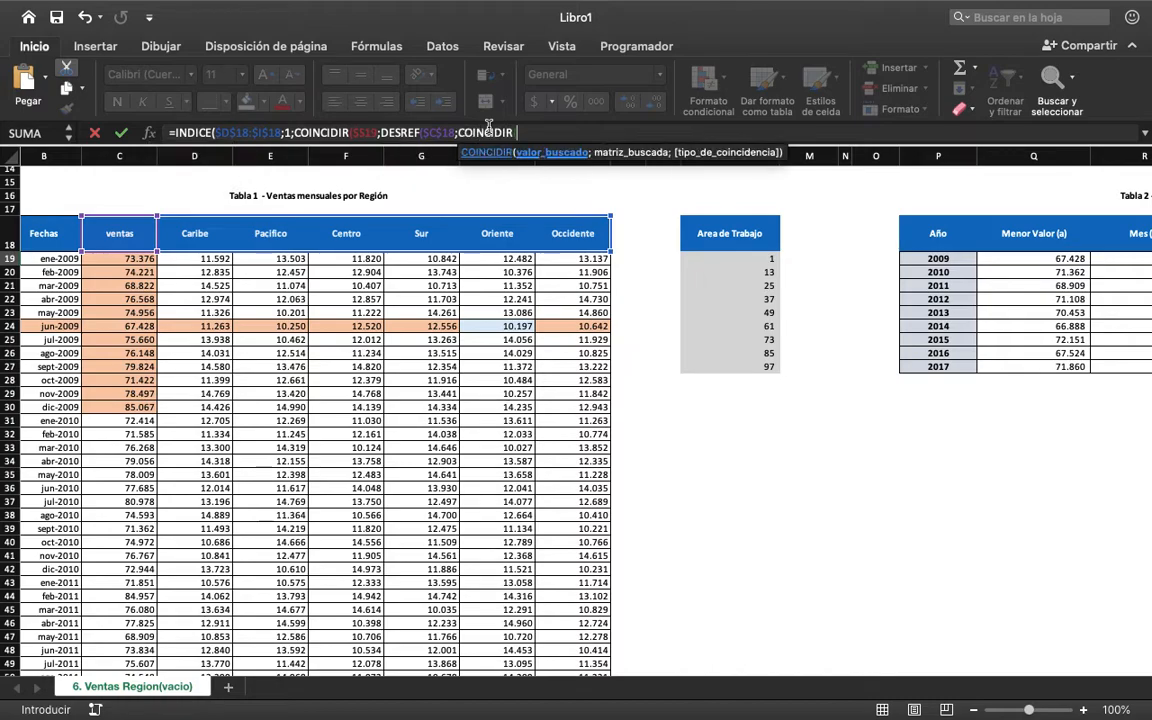
click(1068, 259)
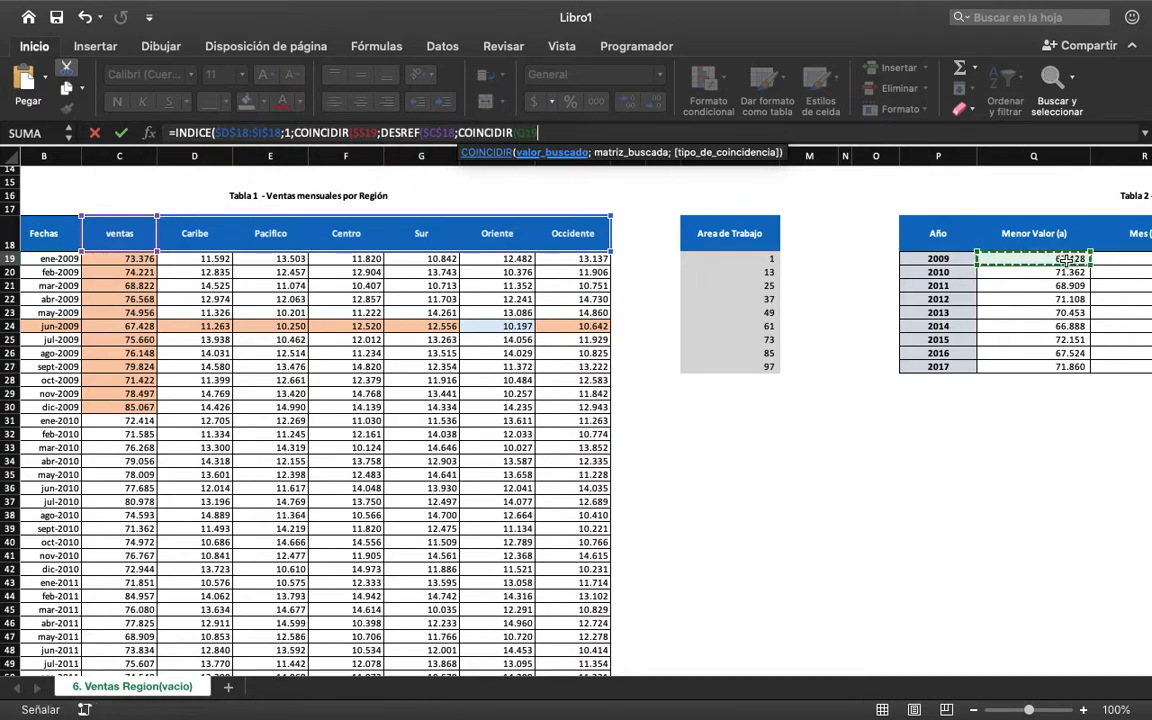
scroll(1068, 259, right, 10)
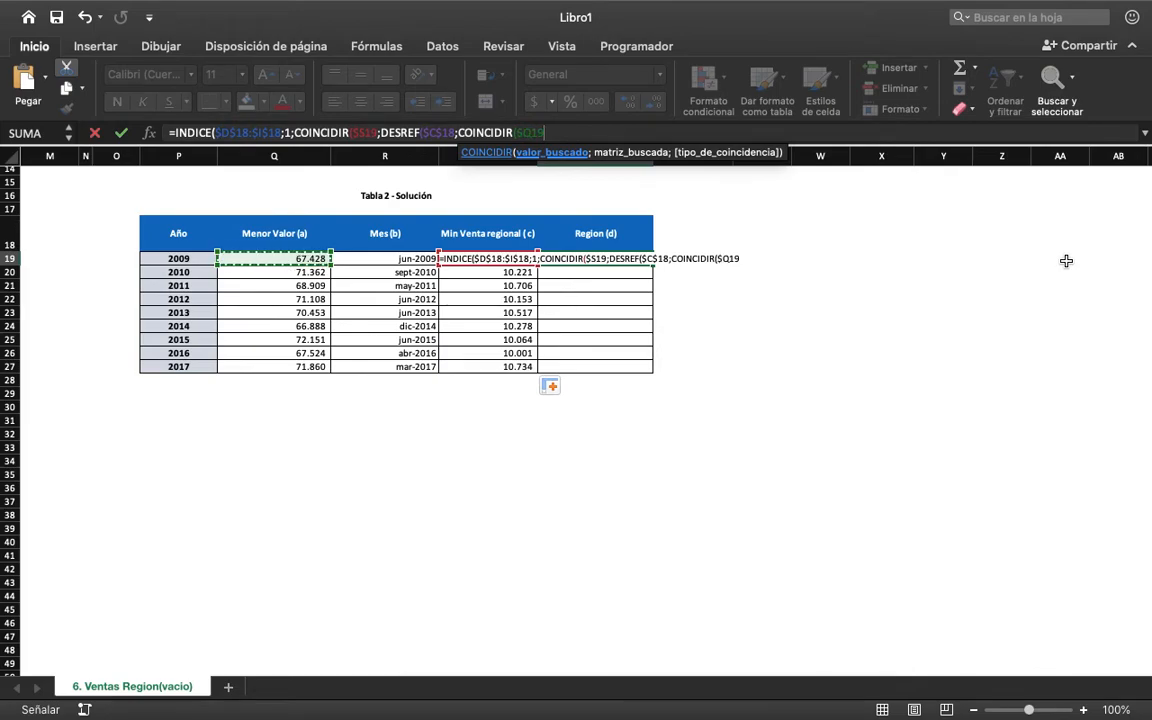
text(;)
Set the inner COINCIDIR's lookup array to the ventas column, locked as $C$19:$C$126, with exact match 0.
scroll(869, 267, left, 10)
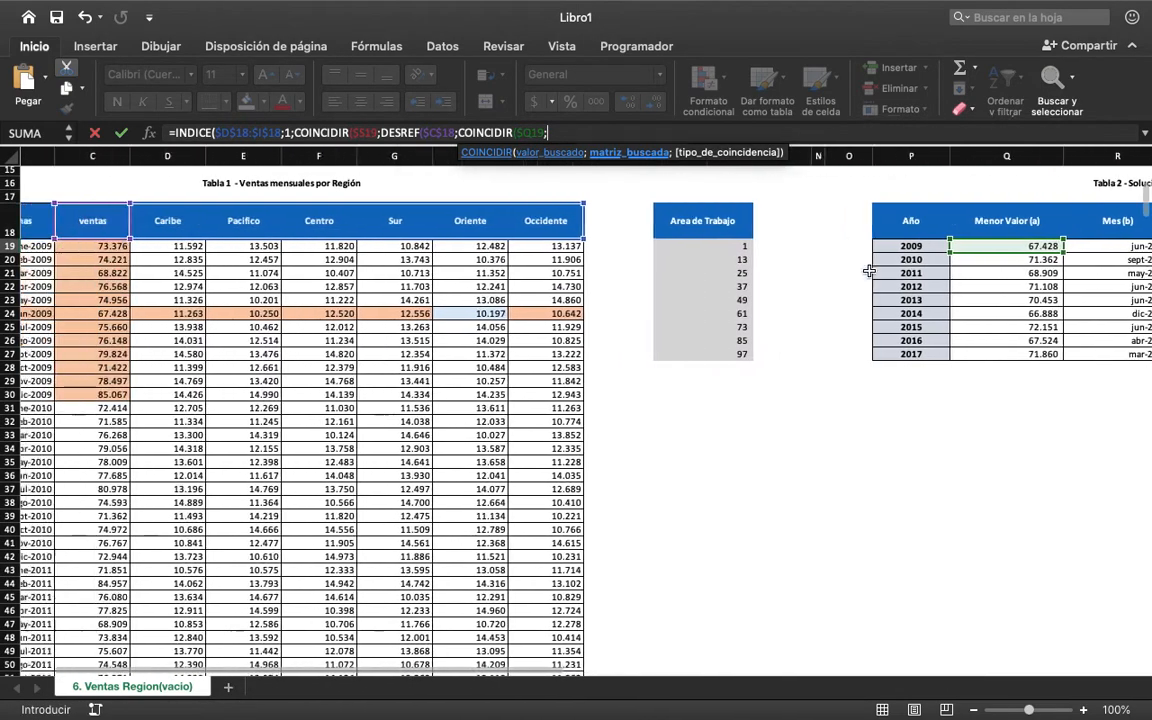
click(198, 246)
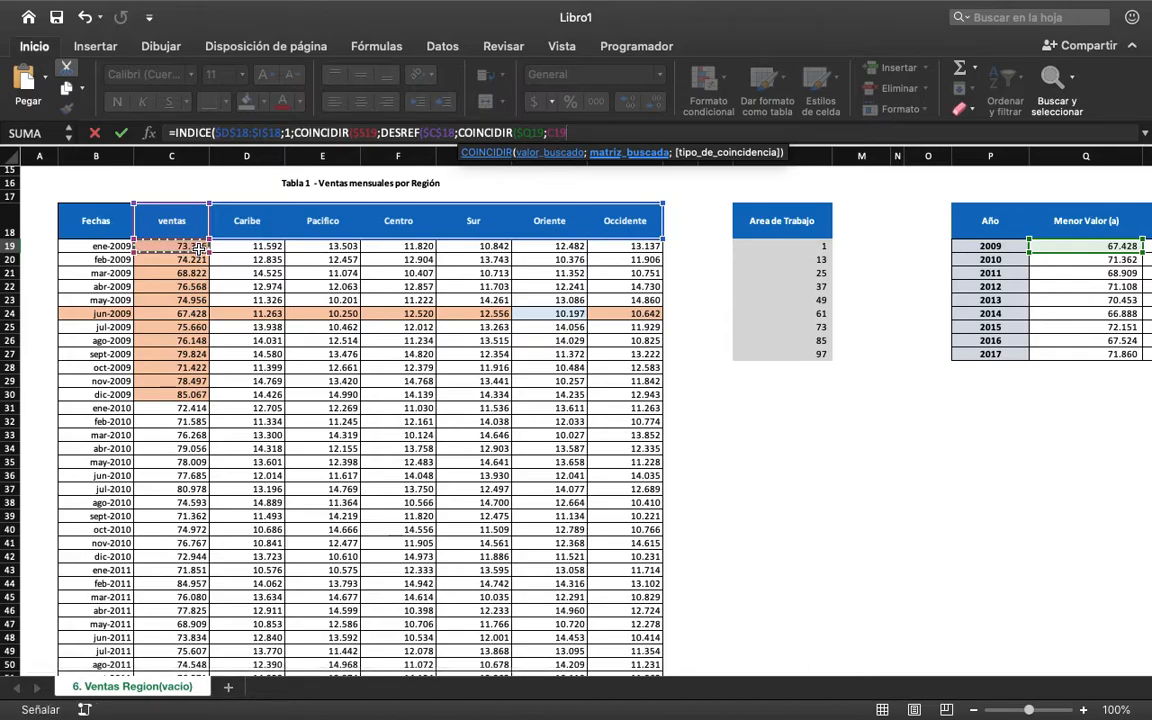
key(ctrl+shift+Down)
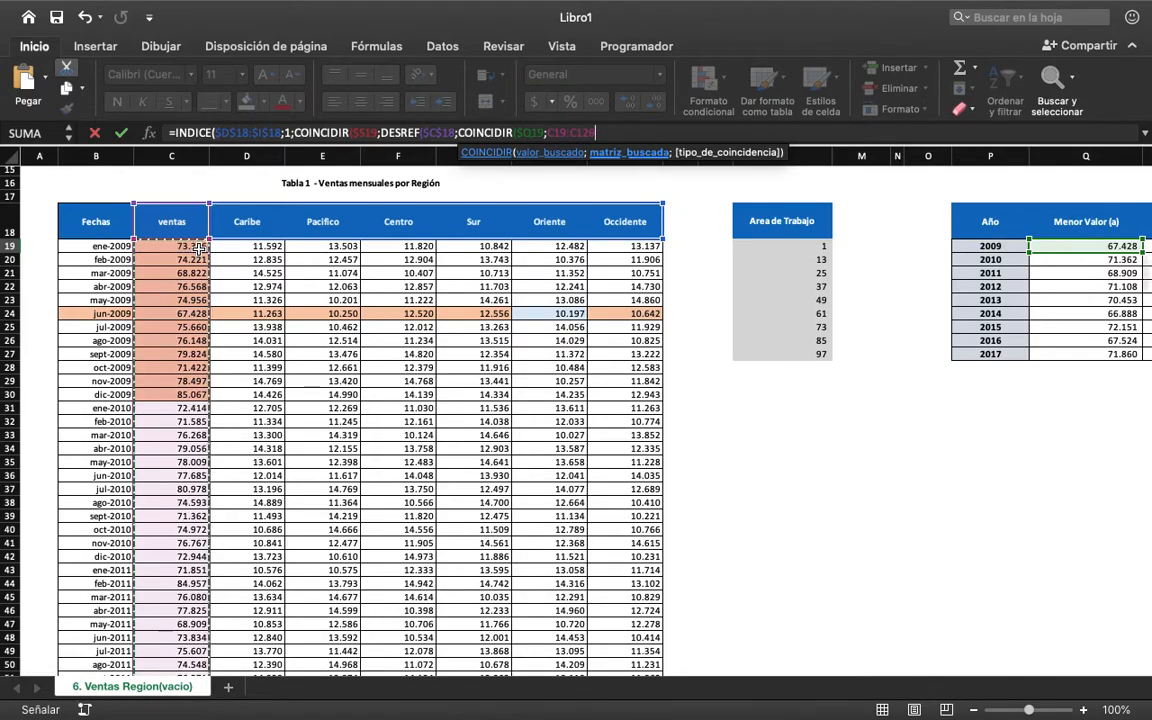
key(F4)
text(;)
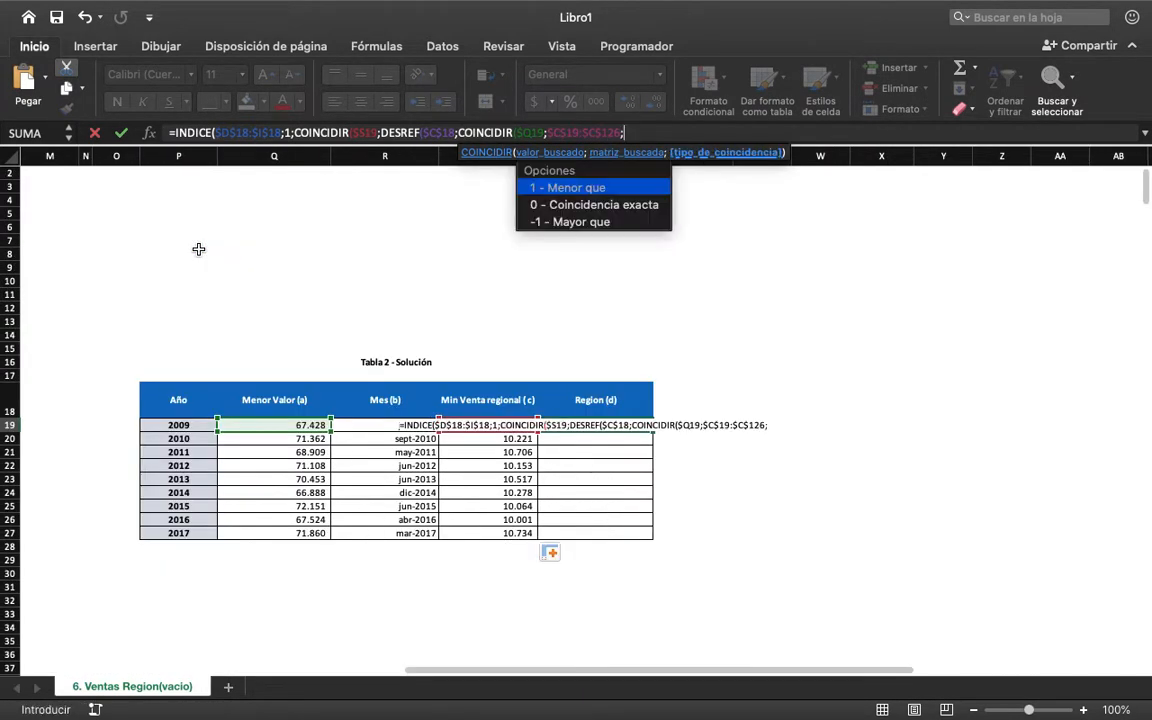
text(0);)
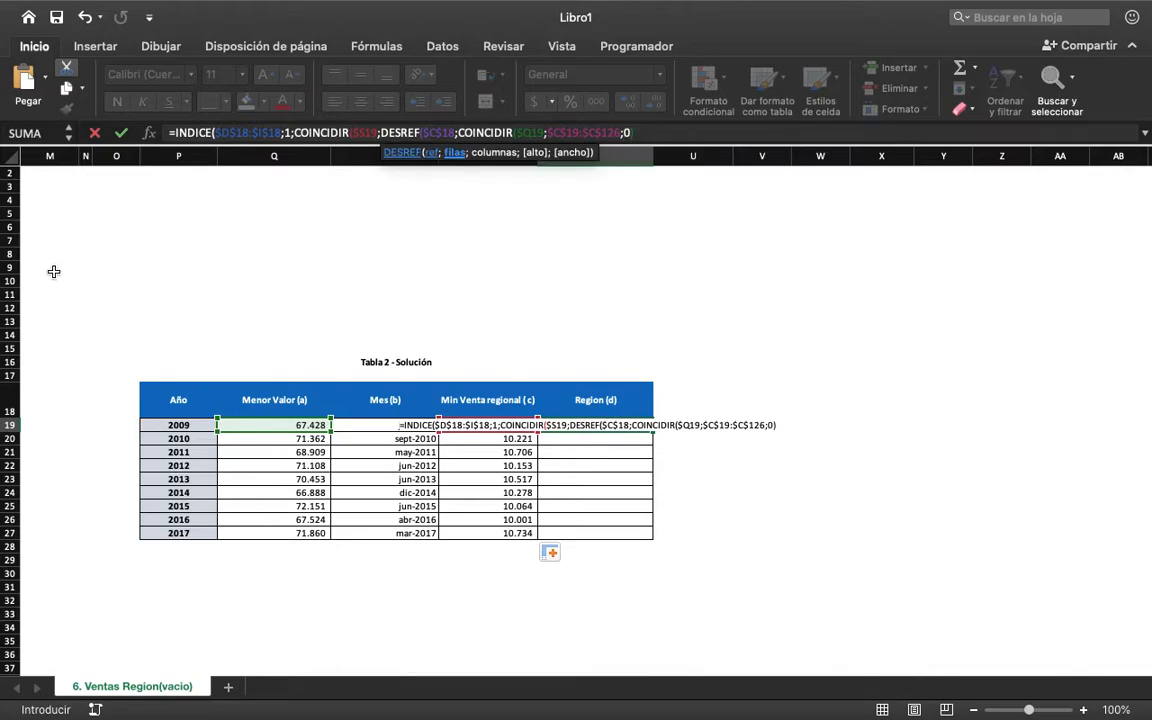
Complete DESREF's arguments with a column offset of 1, a height of 1 and a width of 6.
scroll(216, 288, left, 10)
scroll(217, 288, left, 4)
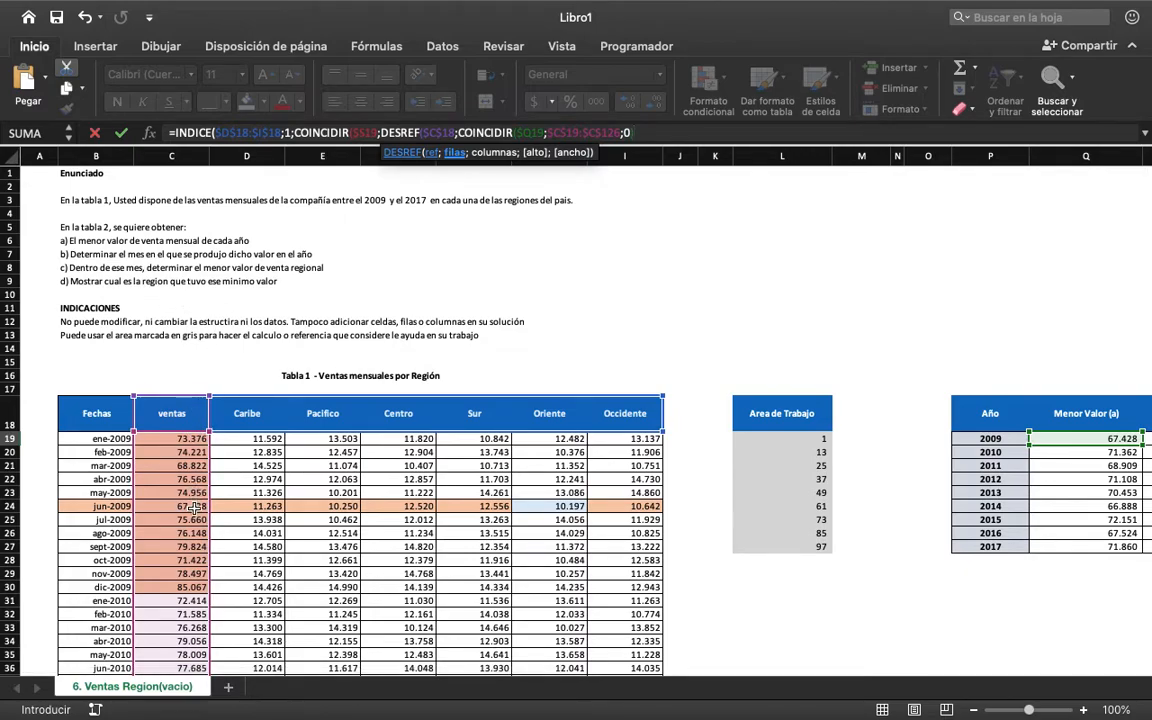
text(0);)
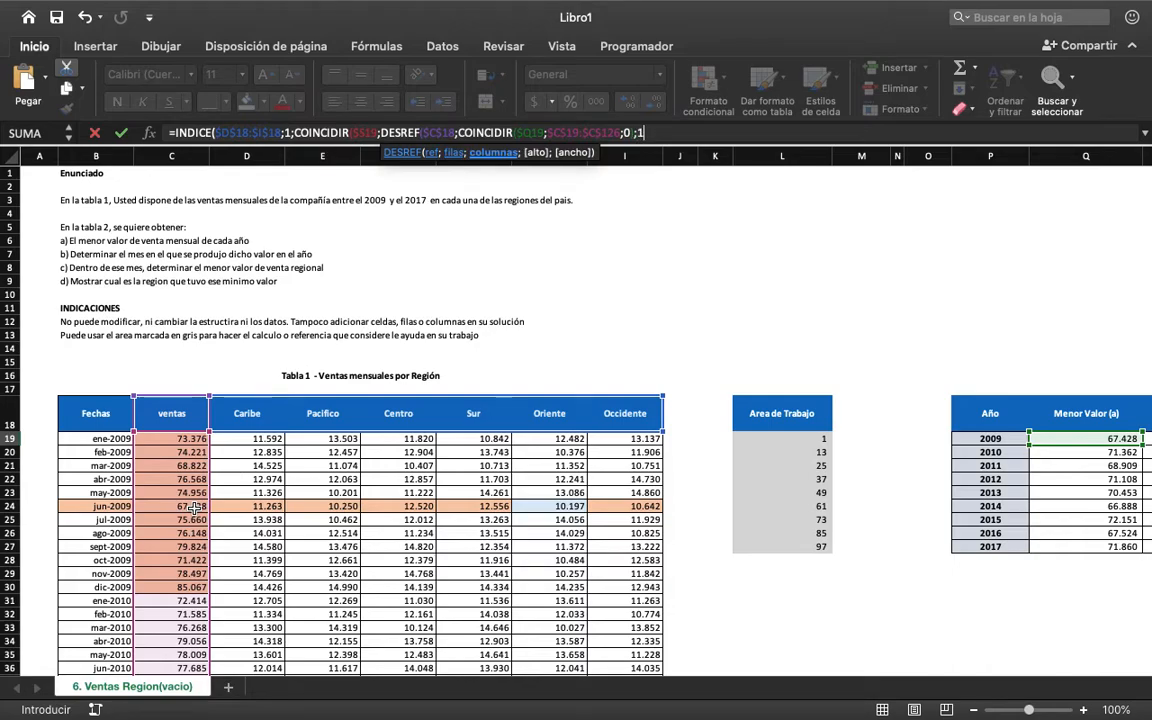
text(1;)
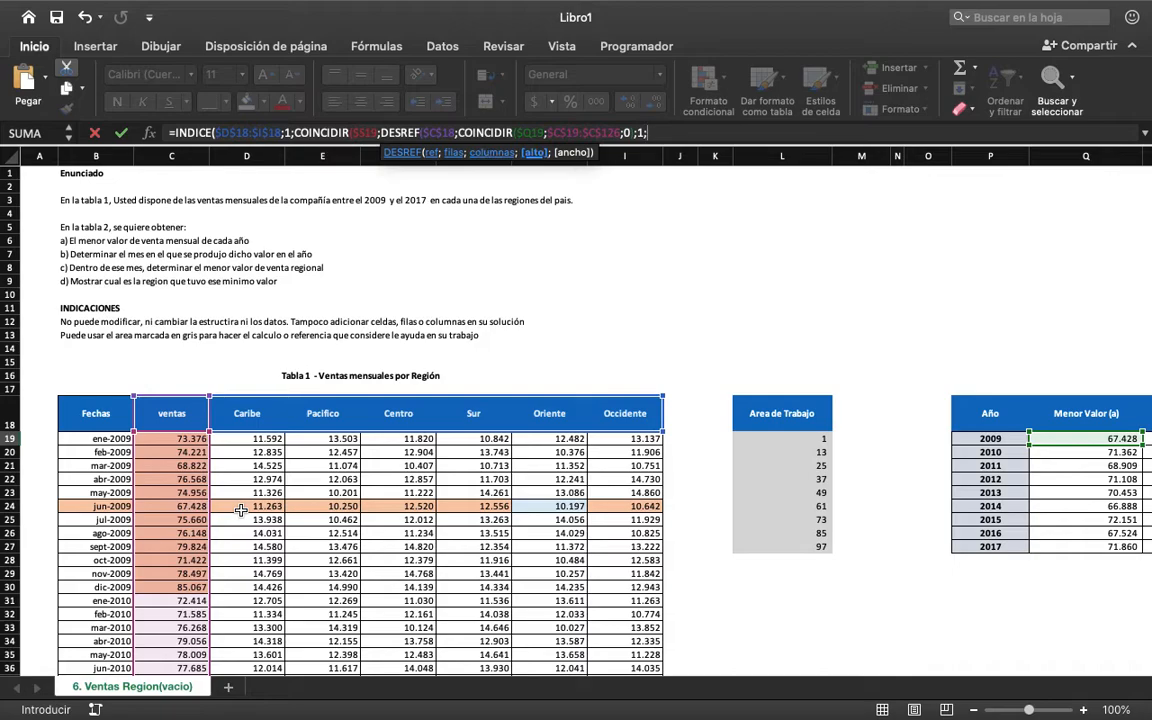
text(1)
text();)
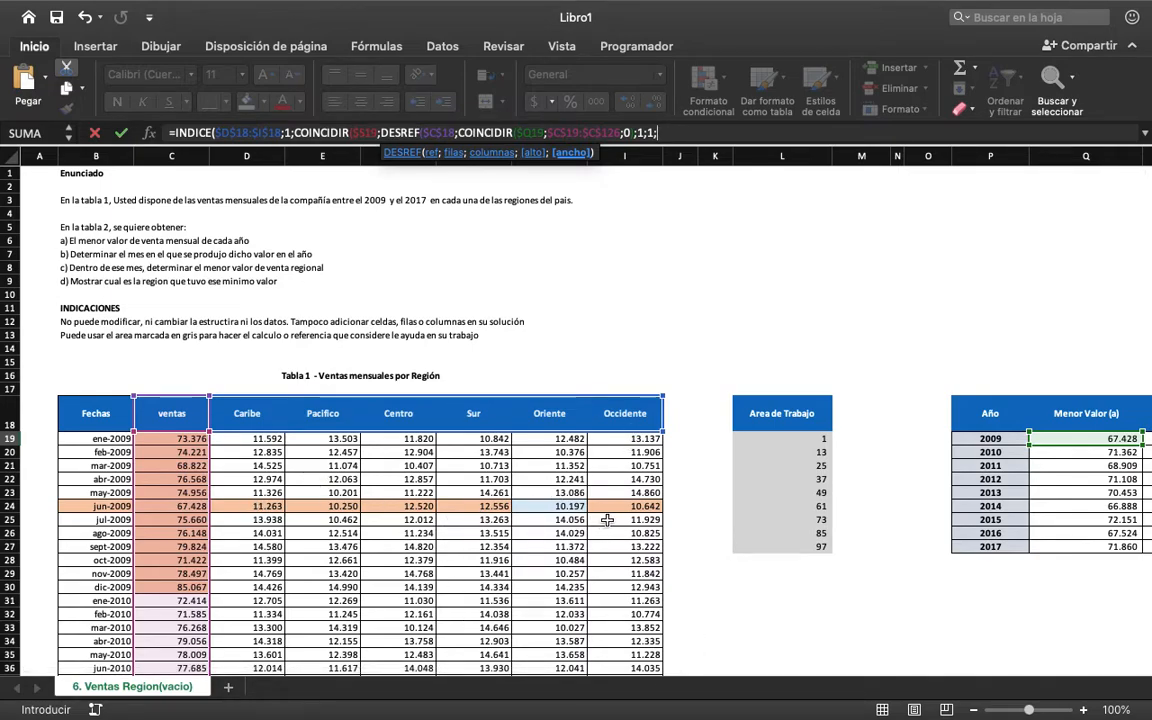
text(6)
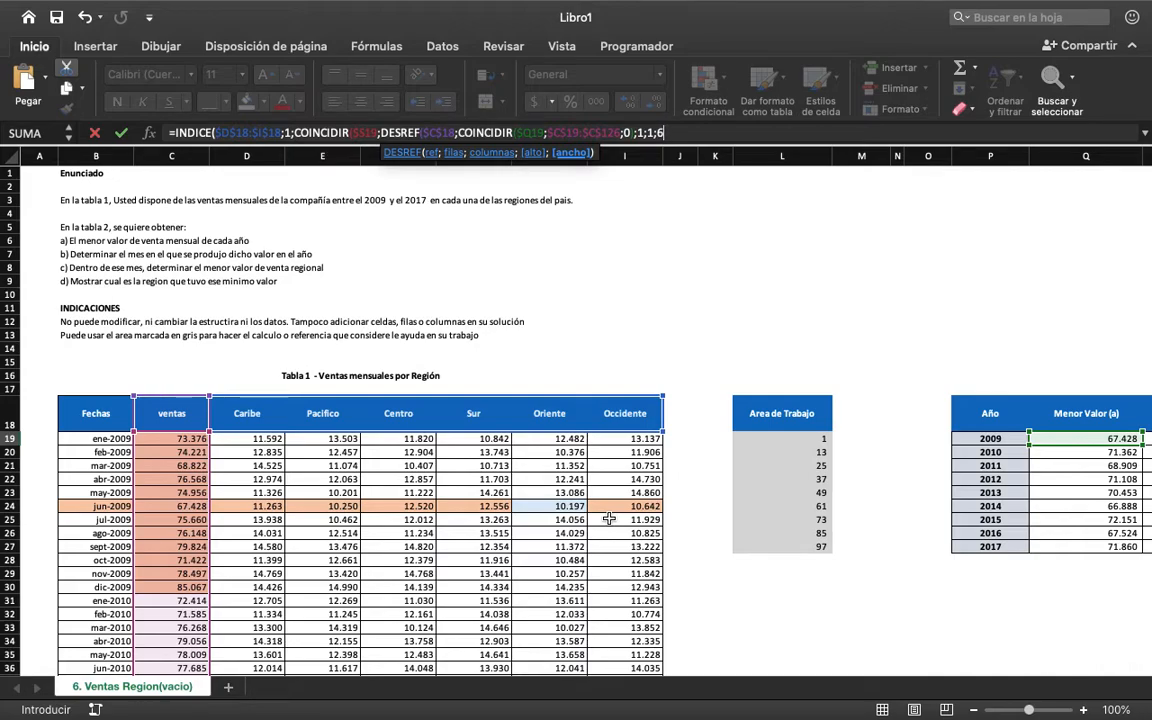
Close DESREF and set the outer COINCIDIR's match type to 0 for an exact match.
key(Left)
key(Left)
key(Left)
key(Left)
key(Left)
key(Left)
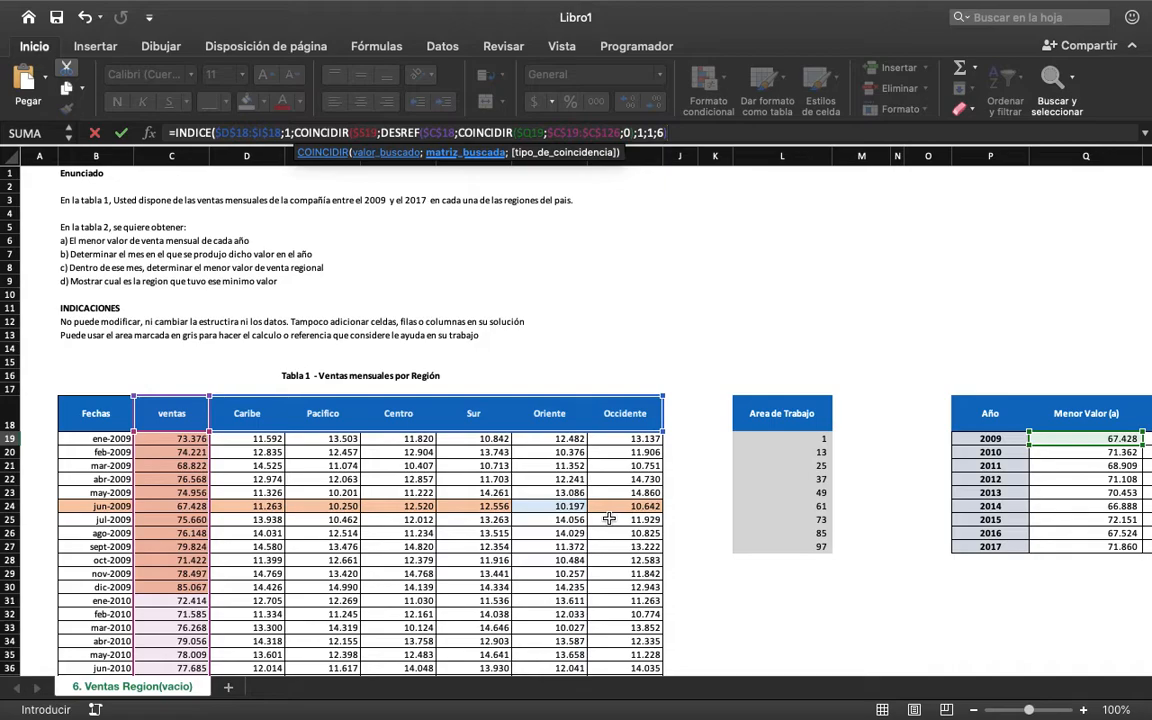
text(;)
text(0)
text();0)
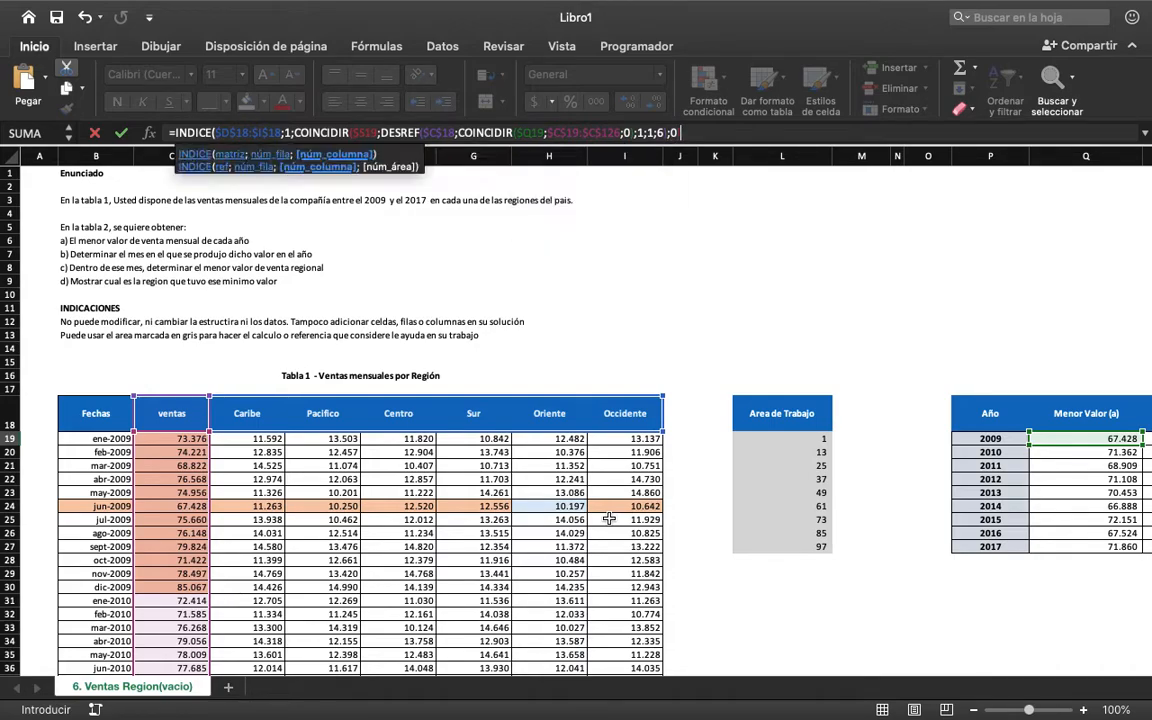
Enter the completed INDICE formula in T19 and copy it down the Region column through 2017.
text())
key(Return)
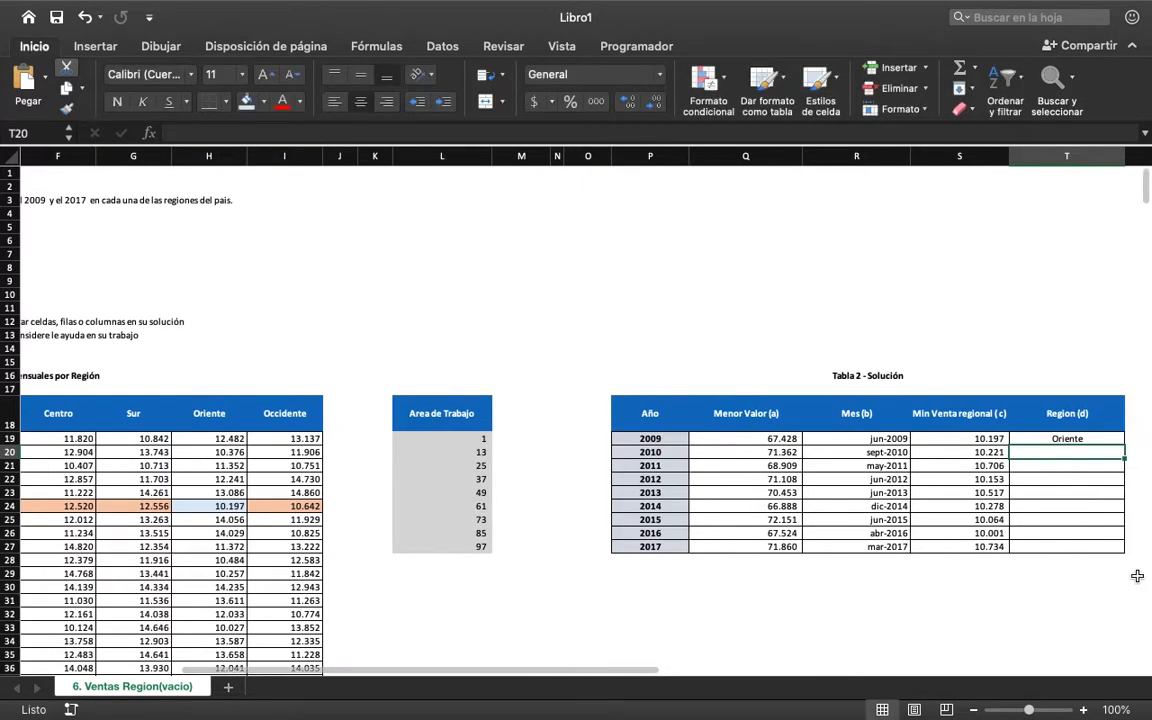
click(1091, 438)
double_click(1126, 447)
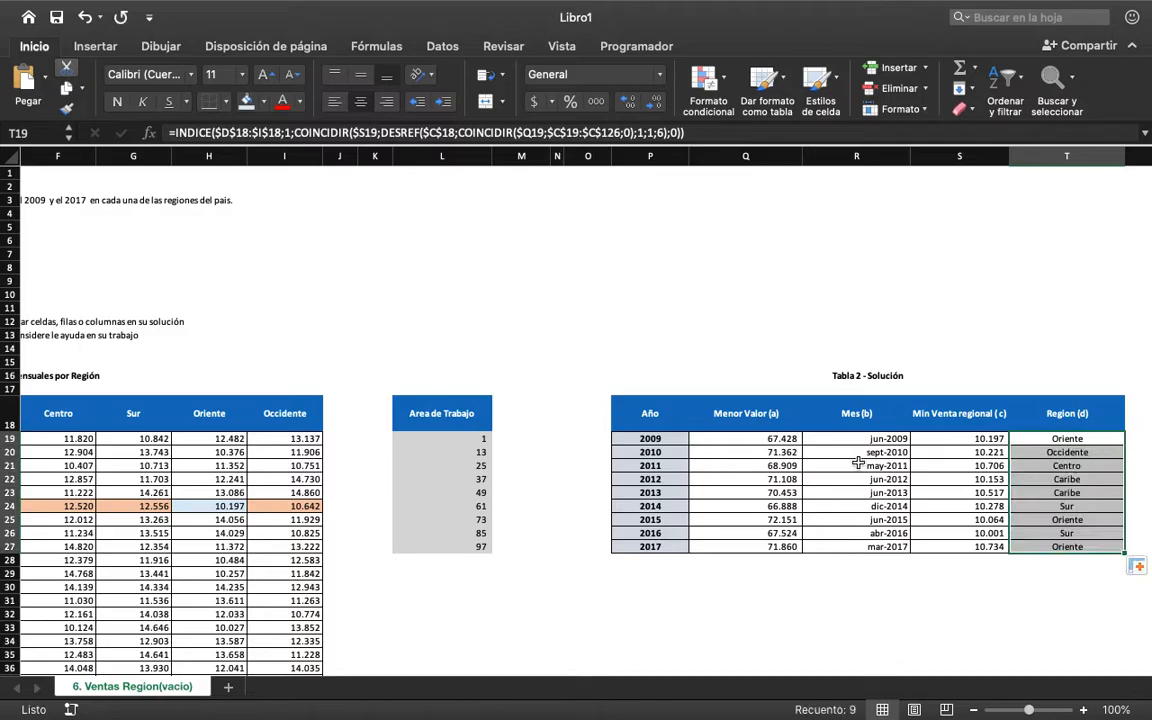
Check Tabla 2's 2010 region against the 2010 ventas, the sept-2010 regional sales and Tabla 1's region headers.
scroll(864, 391, left, 5)
scroll(854, 463, down, 6)
scroll(238, 413, left, 2)
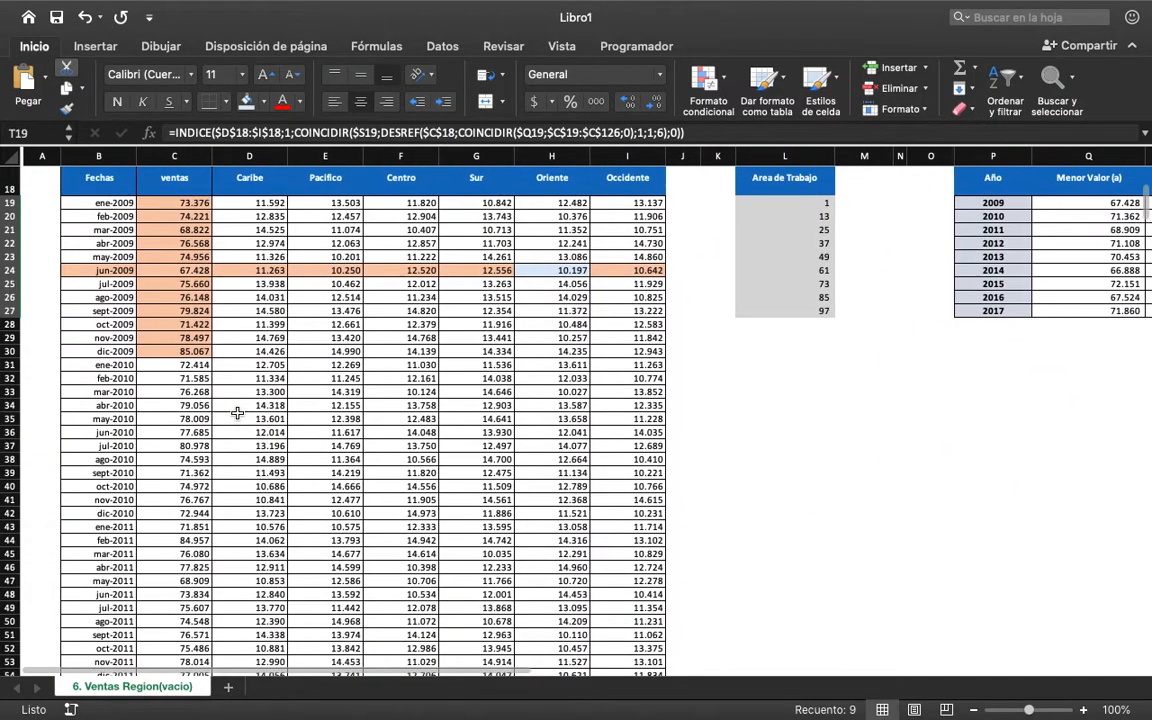
drag(172, 365, 193, 497)
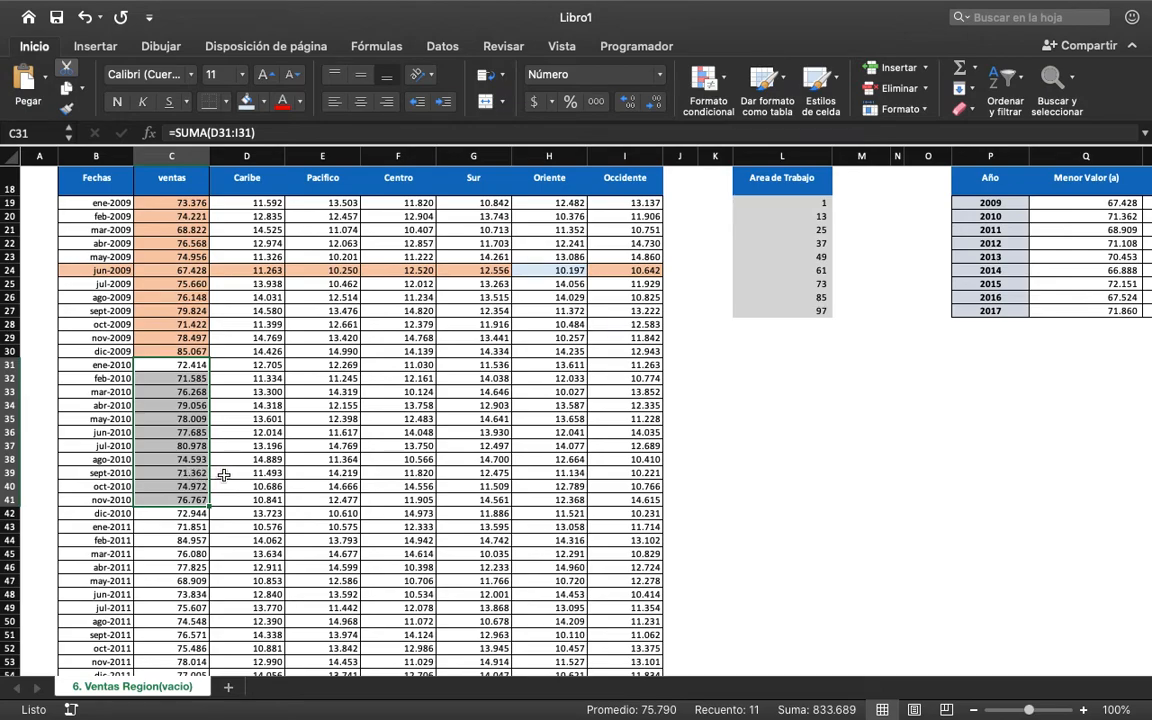
drag(224, 473, 634, 477)
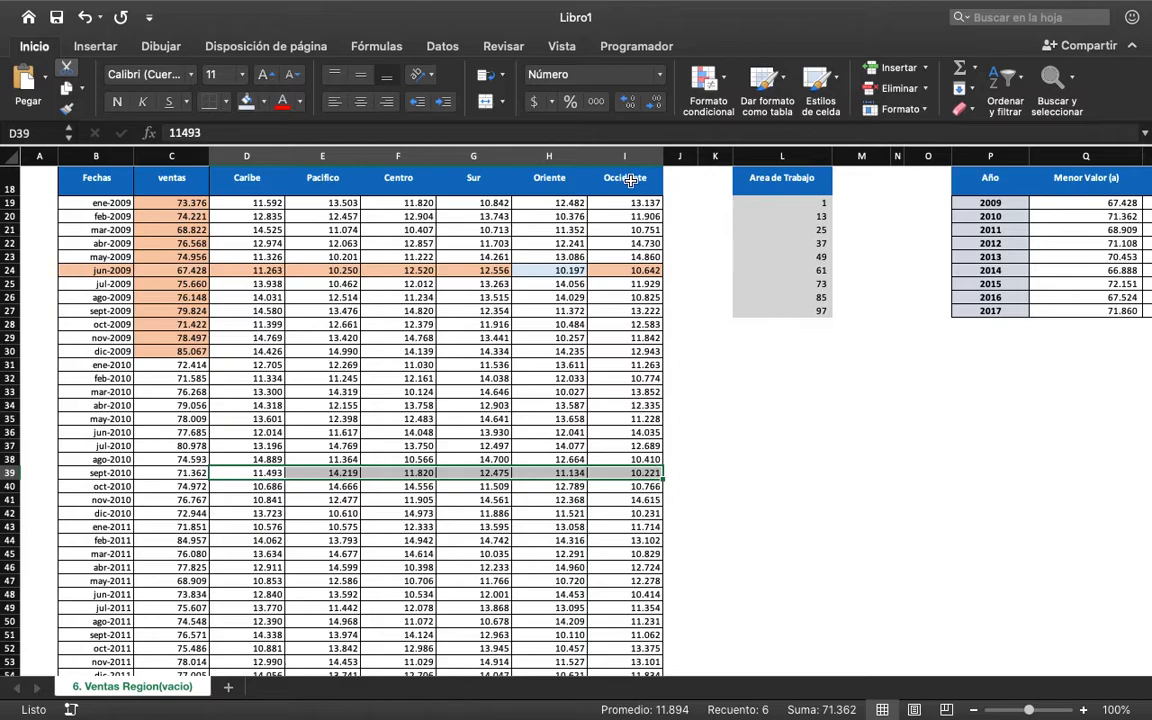
scroll(630, 180, up, 5)
scroll(630, 180, right, 3)
scroll(630, 180, left, 3)
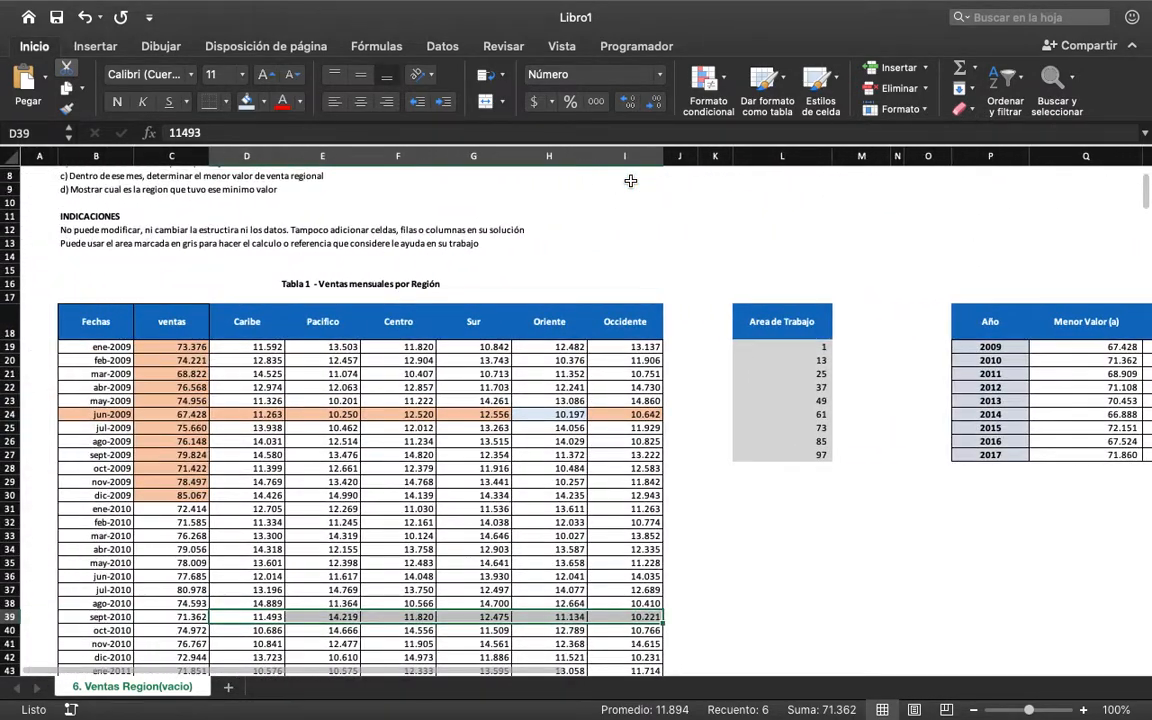